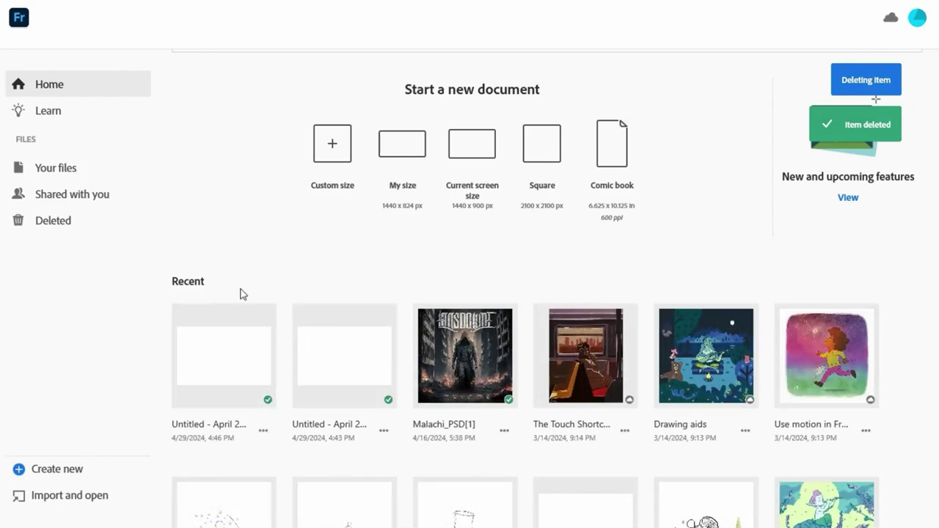
# Open the Adobe Fresco quick tour from the Learn tutorials, accept the high performance power plan, and advance the tour to Brush tools.
pyautogui.click(69, 107)
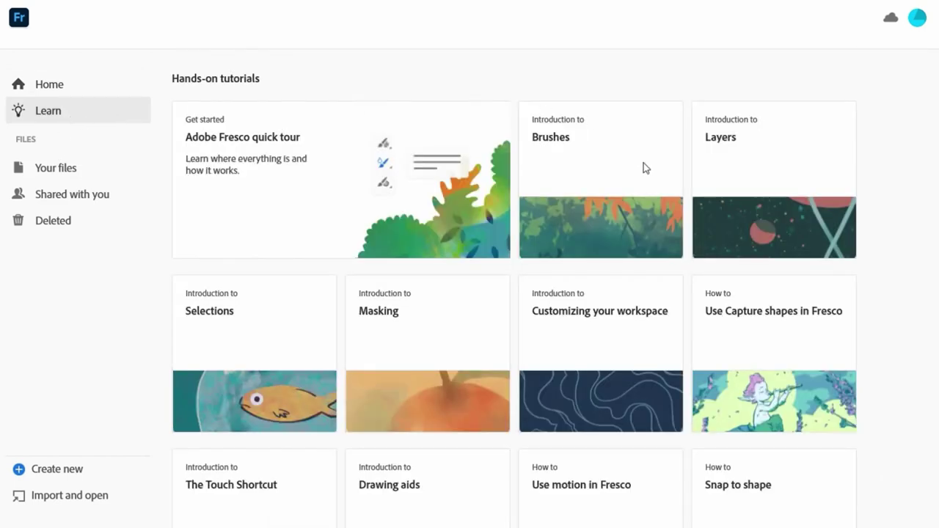
pyautogui.click(309, 146)
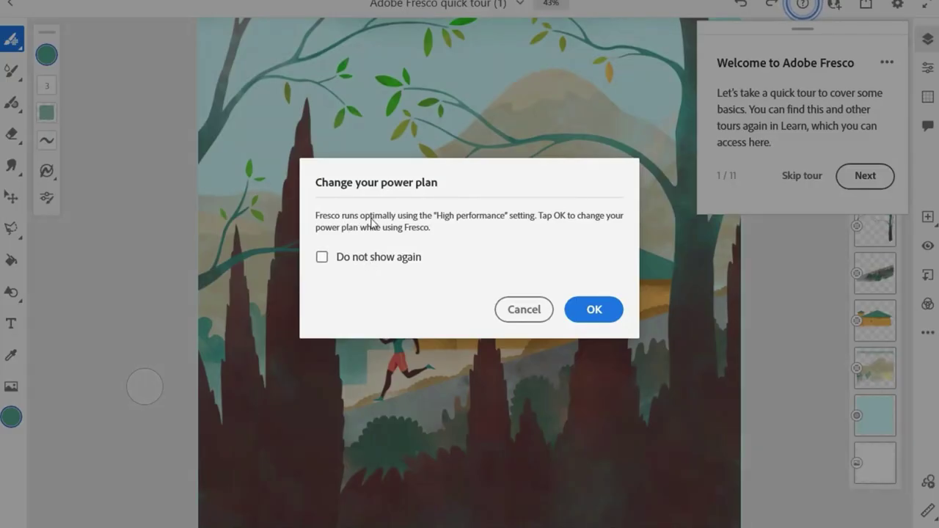
pyautogui.click(596, 315)
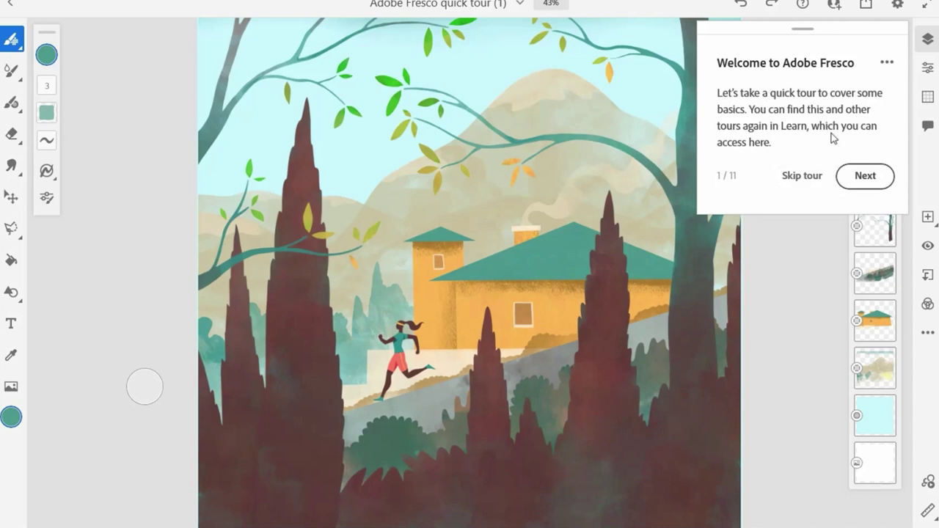
pyautogui.click(865, 176)
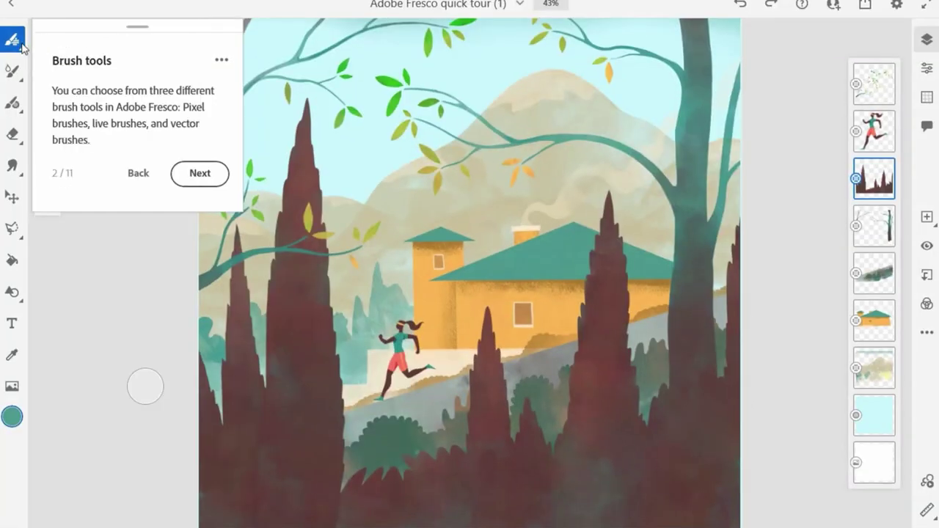
# View the live brush categories and the vector brush categories while the Brush tools tour page is open.
pyautogui.click(13, 73)
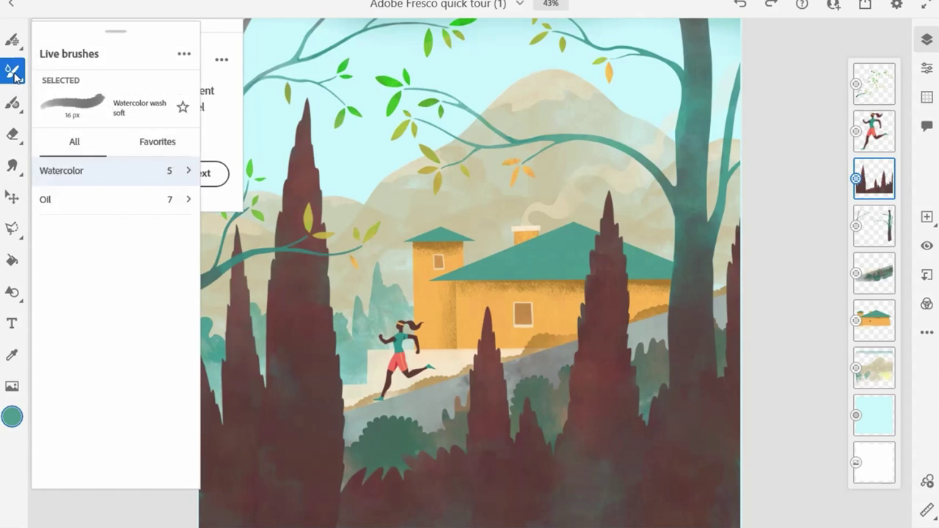
pyautogui.click(145, 386)
pyautogui.click(14, 104)
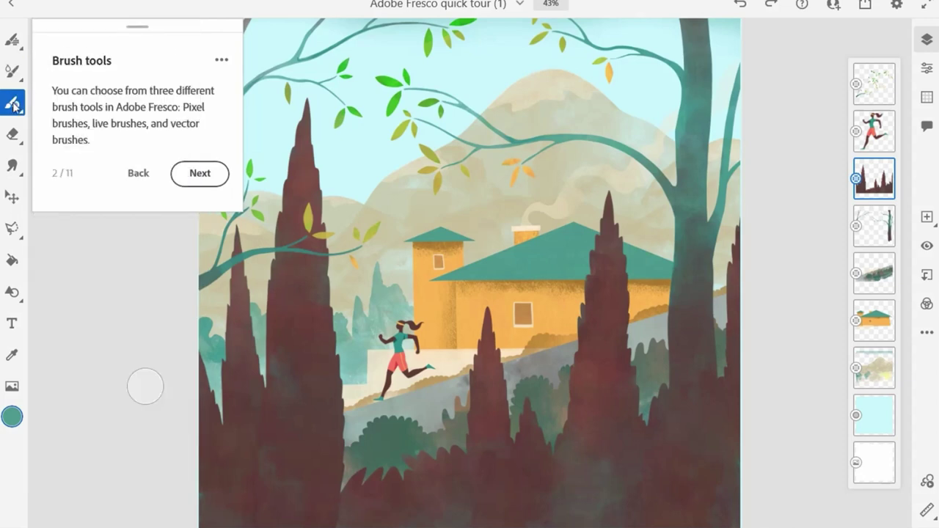
pyautogui.click(14, 103)
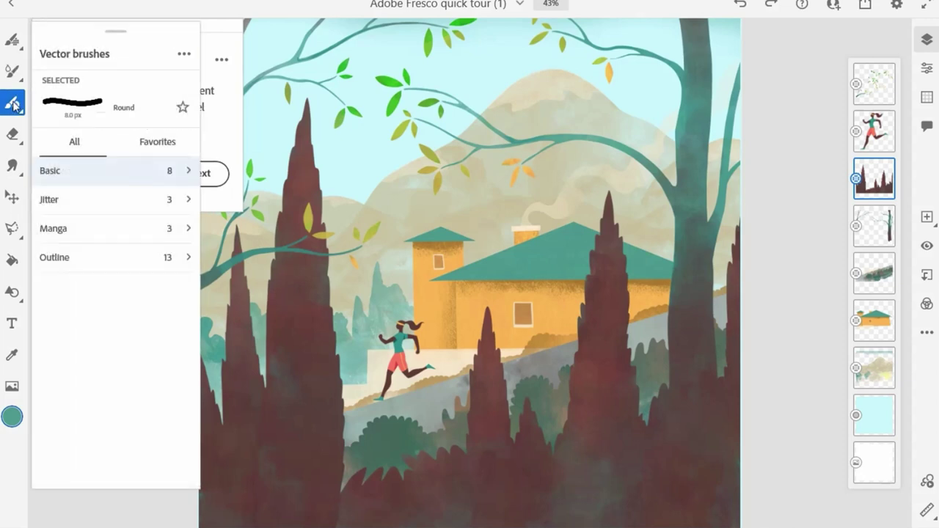
pyautogui.click(14, 103)
# Advance the tour past the Pixel brushes page to the Import your brushes page.
pyautogui.click(200, 173)
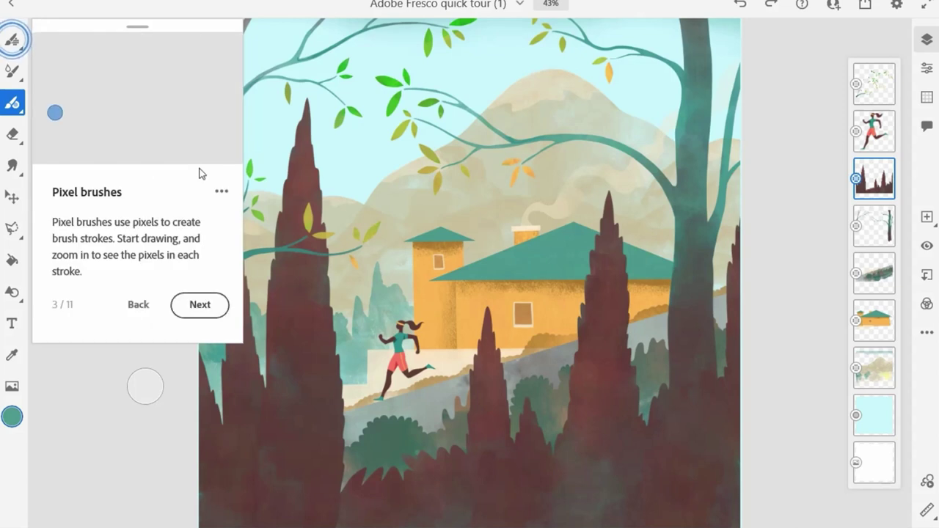
pyautogui.click(198, 313)
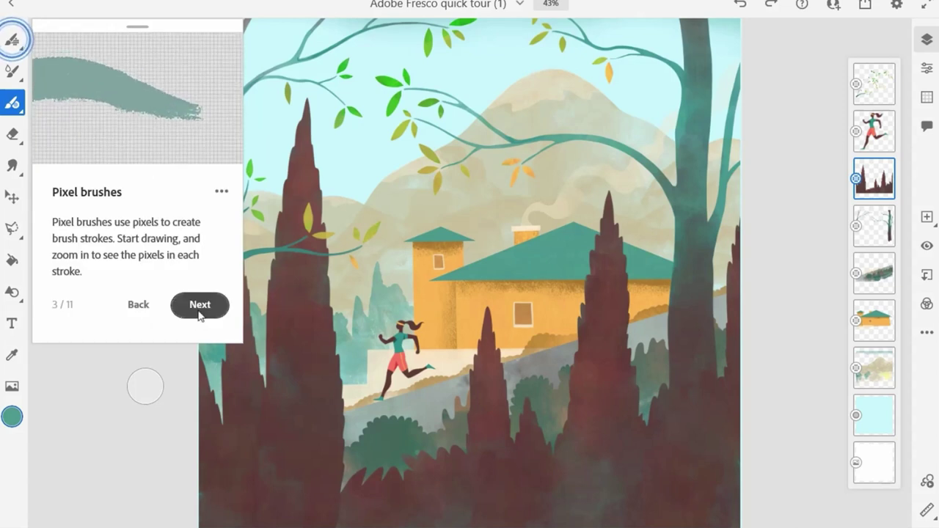
pyautogui.click(199, 308)
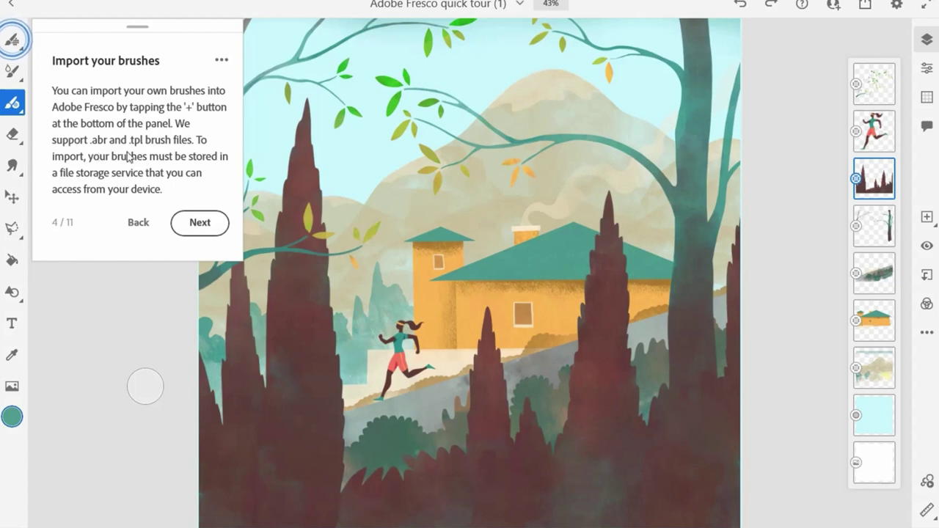
# Browse the downloadable pixel brush packs through to the end of the Discover pixel brushes collection, without adding any.
pyautogui.click(19, 52)
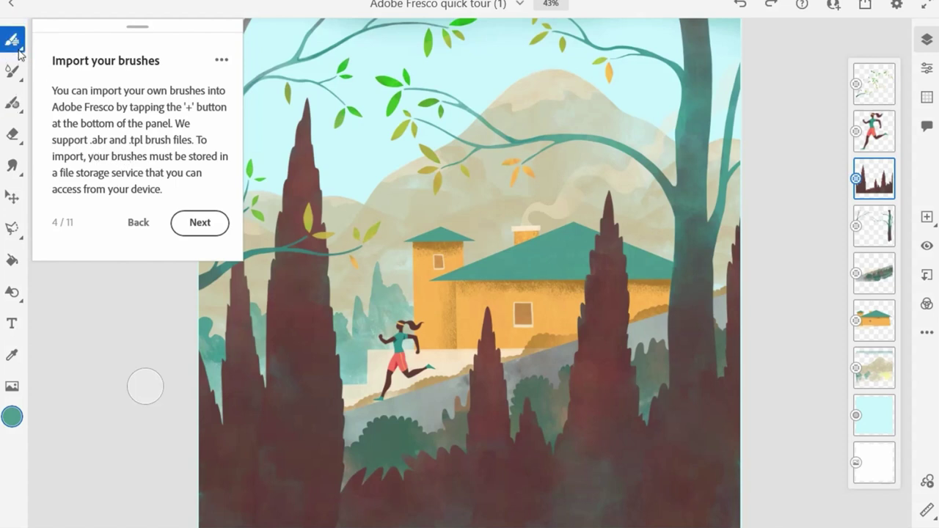
pyautogui.click(18, 50)
pyautogui.click(137, 480)
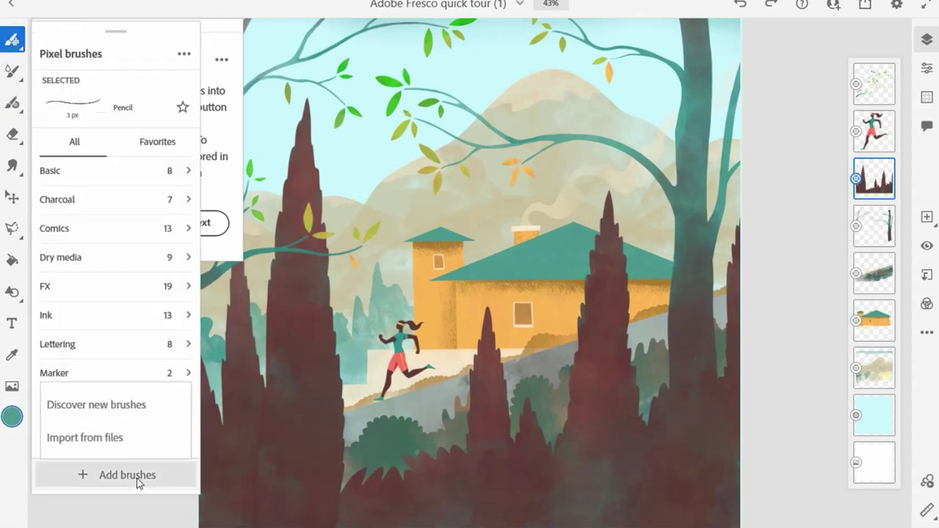
pyautogui.click(138, 406)
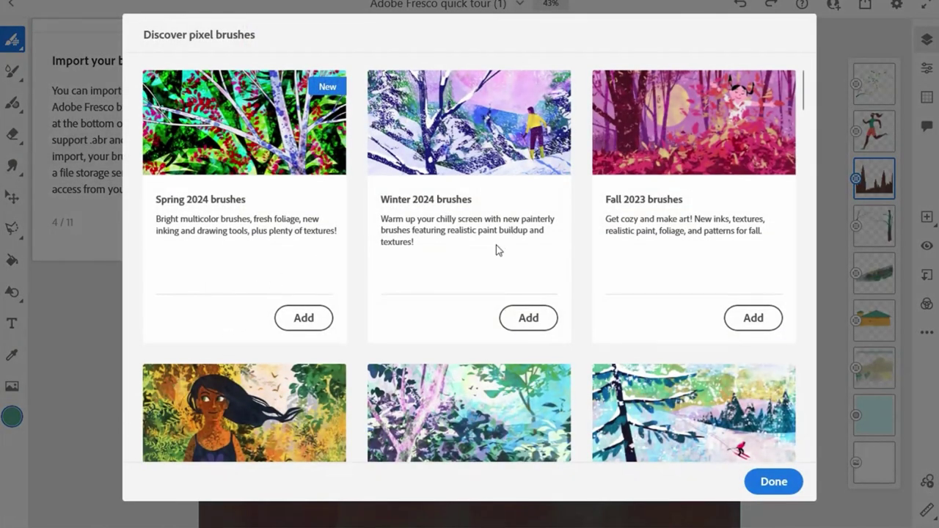
pyautogui.scroll(-5, 496, 250)
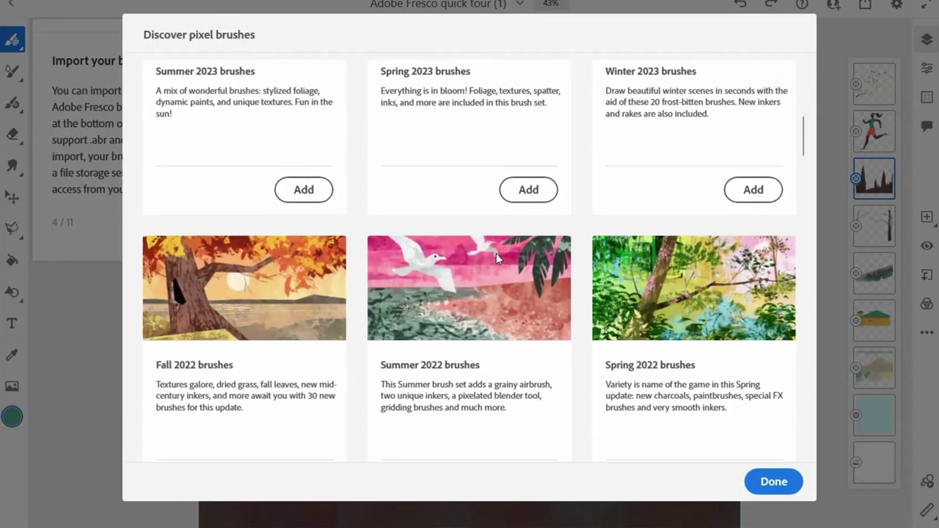
pyautogui.scroll(-6, 496, 257)
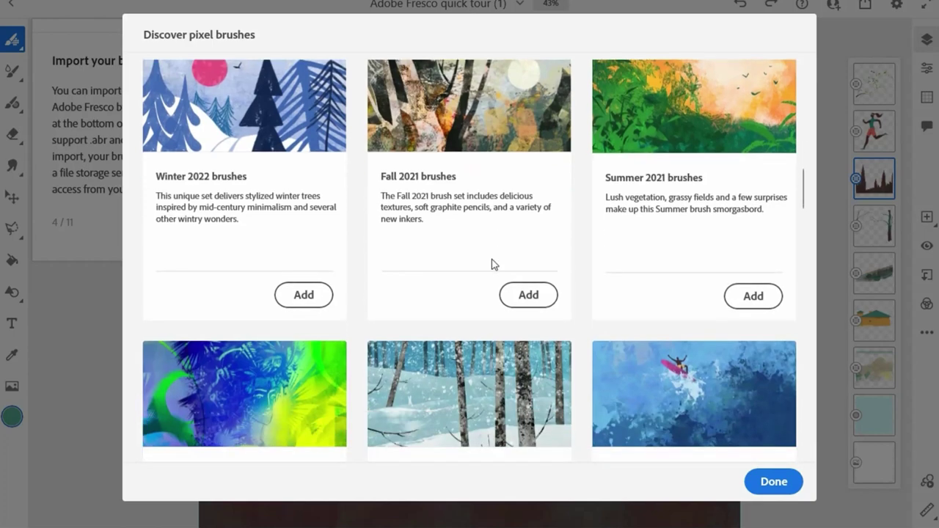
pyautogui.scroll(-7, 494, 265)
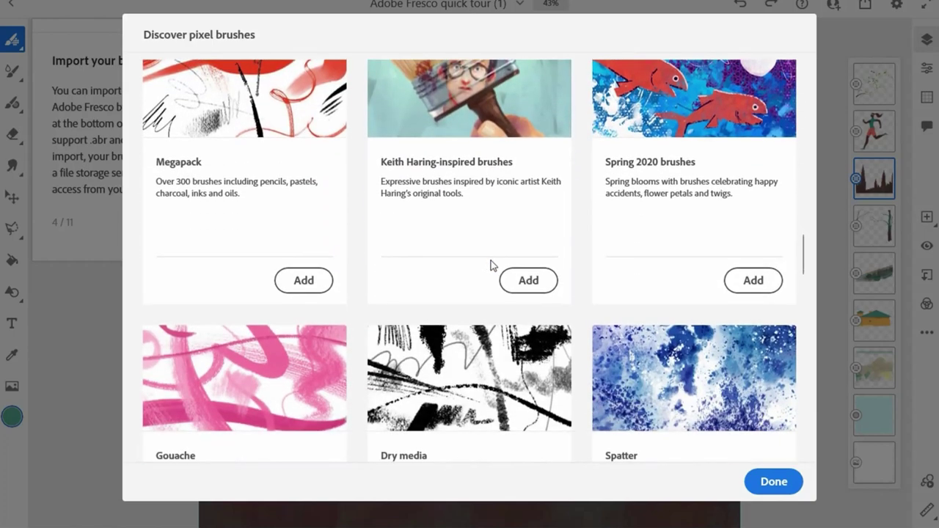
pyautogui.scroll(-7, 493, 266)
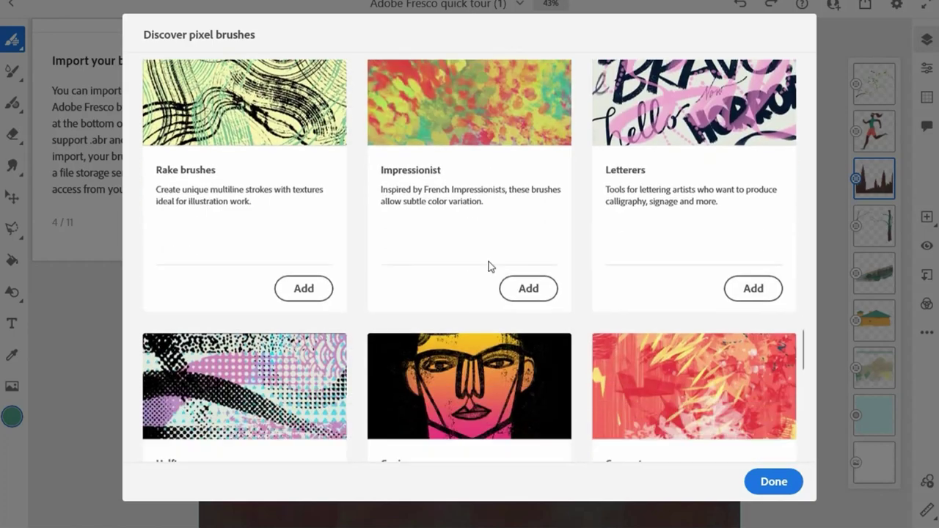
pyautogui.scroll(-9, 490, 266)
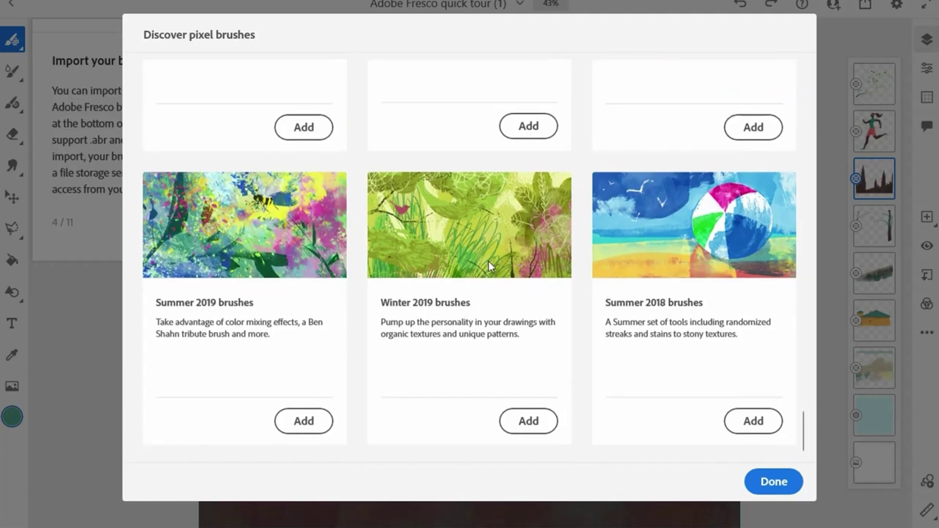
pyautogui.click(772, 481)
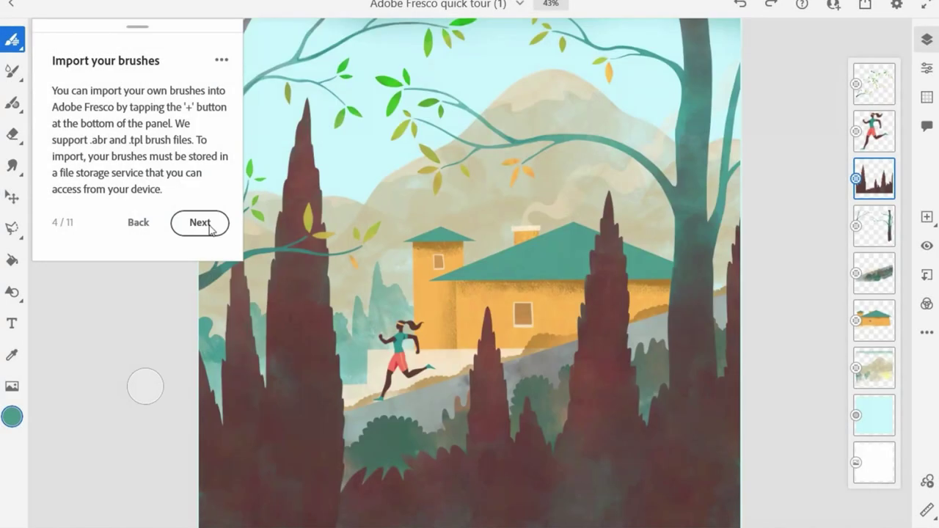
# View the import-from-files option for pixel brushes, cancel the file selection, and close the brush list.
pyautogui.click(14, 47)
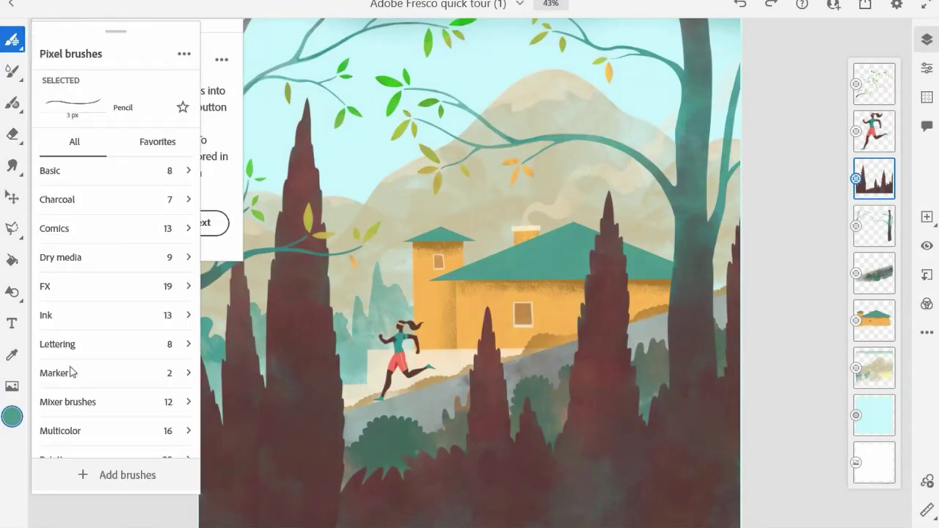
pyautogui.click(102, 473)
pyautogui.click(114, 440)
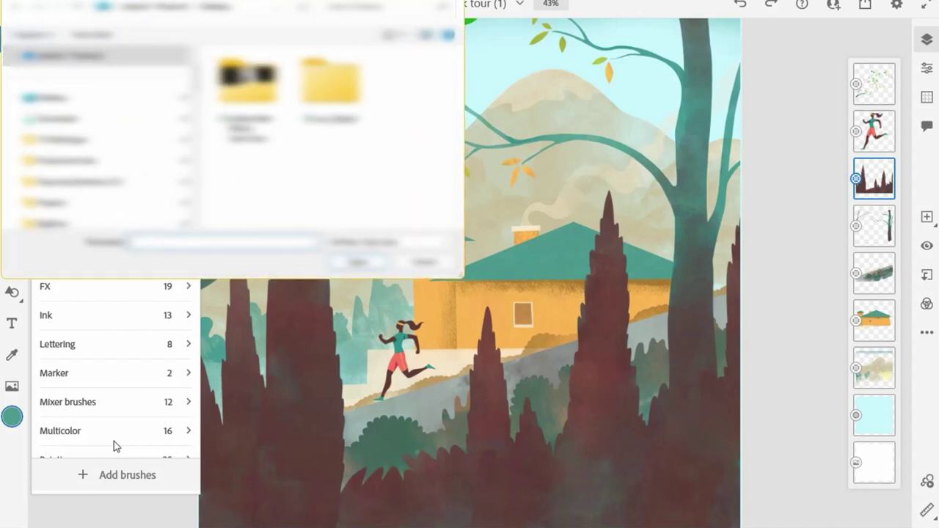
pyautogui.click(430, 267)
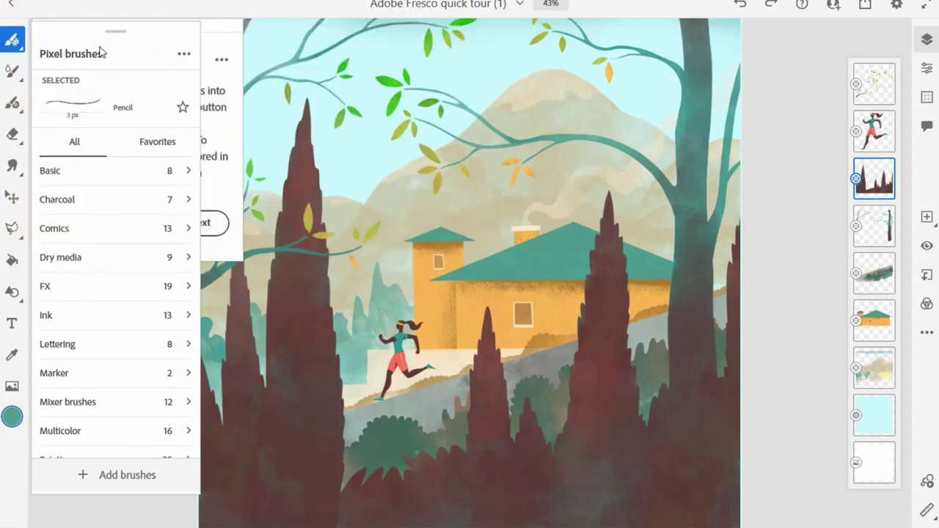
pyautogui.click(13, 46)
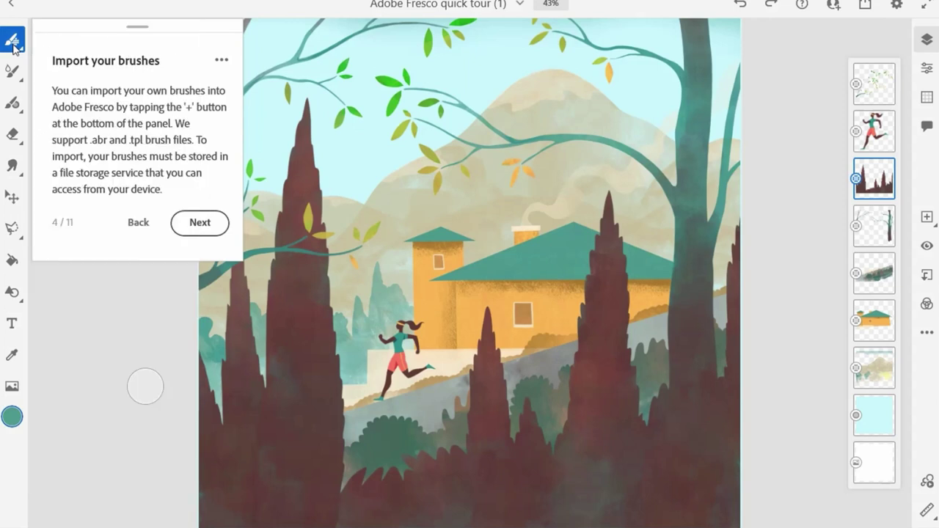
# Advance the tour to Live brushes and browse the Watercolor and Oil live brush sets.
pyautogui.click(202, 229)
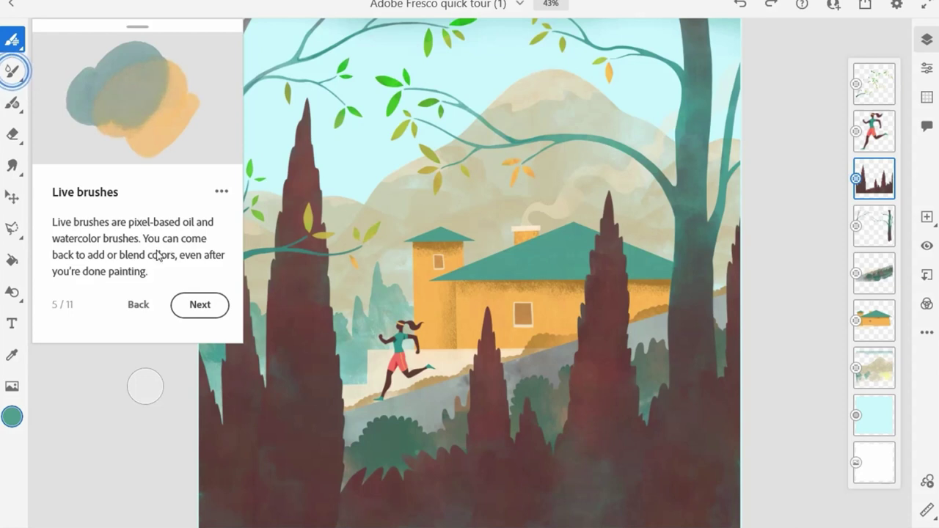
pyautogui.click(16, 74)
pyautogui.click(14, 73)
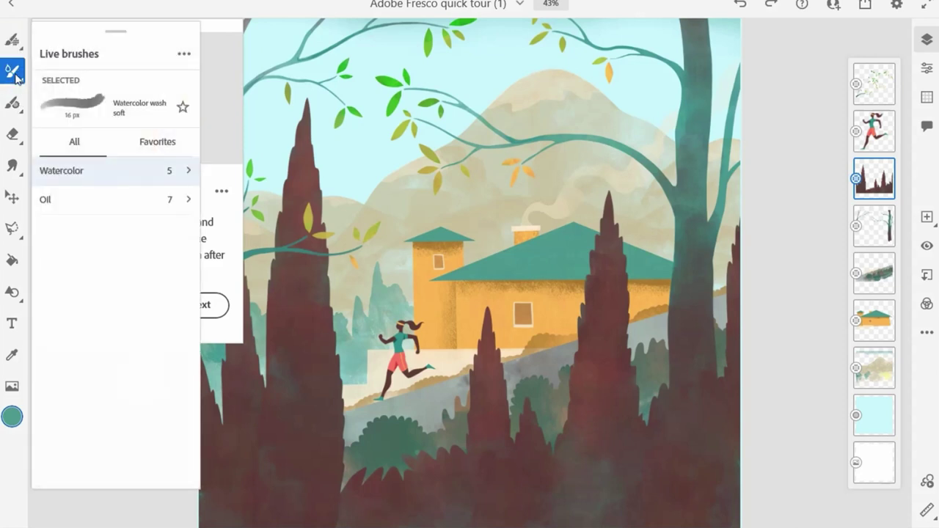
pyautogui.click(189, 171)
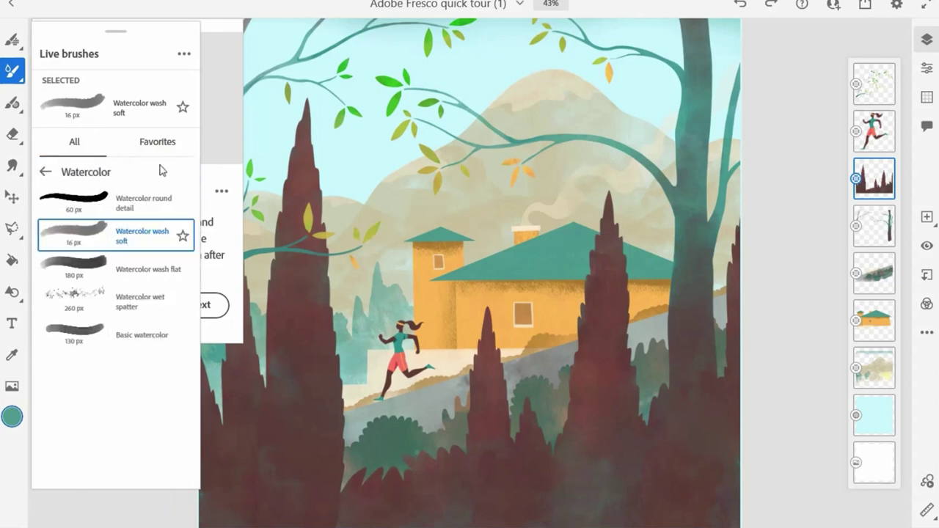
pyautogui.click(75, 169)
pyautogui.click(110, 200)
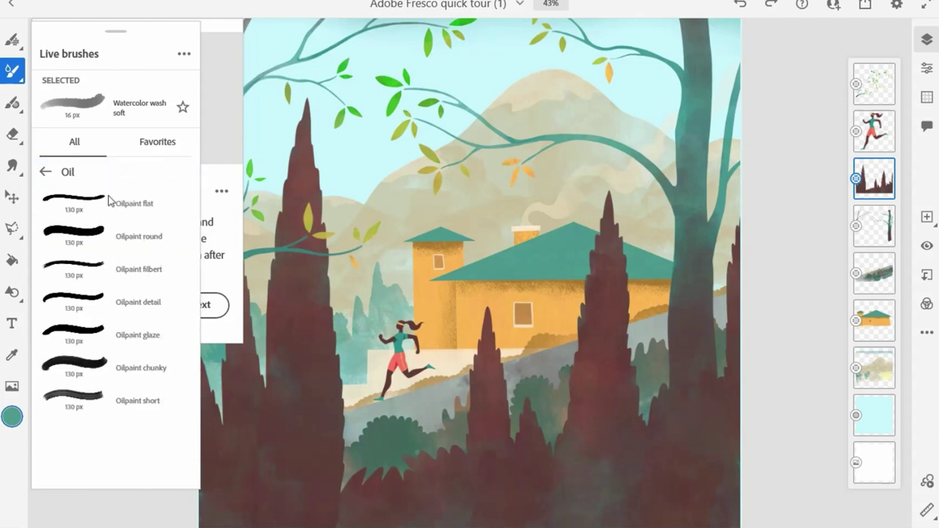
pyautogui.click(46, 172)
# Review the visibility settings for the live brush categories in Manage live brushes, leaving them as they are.
pyautogui.click(187, 56)
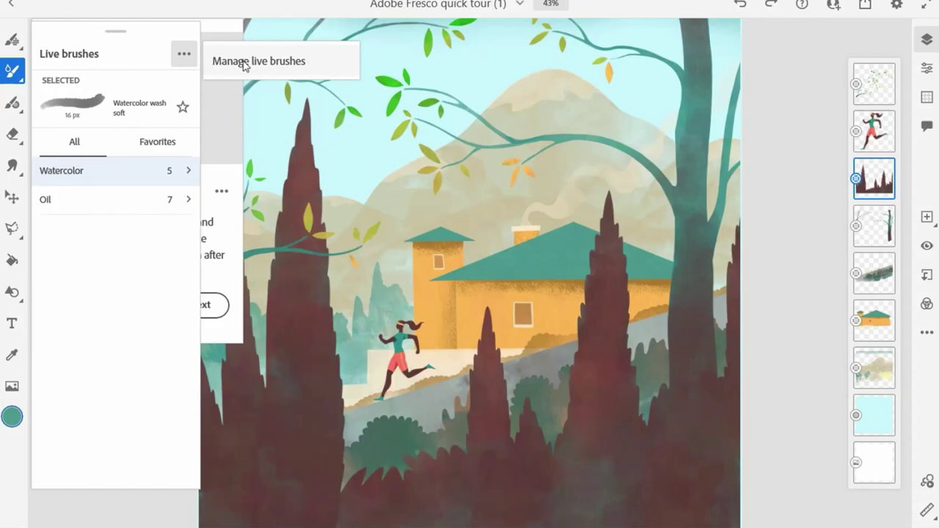
pyautogui.click(245, 63)
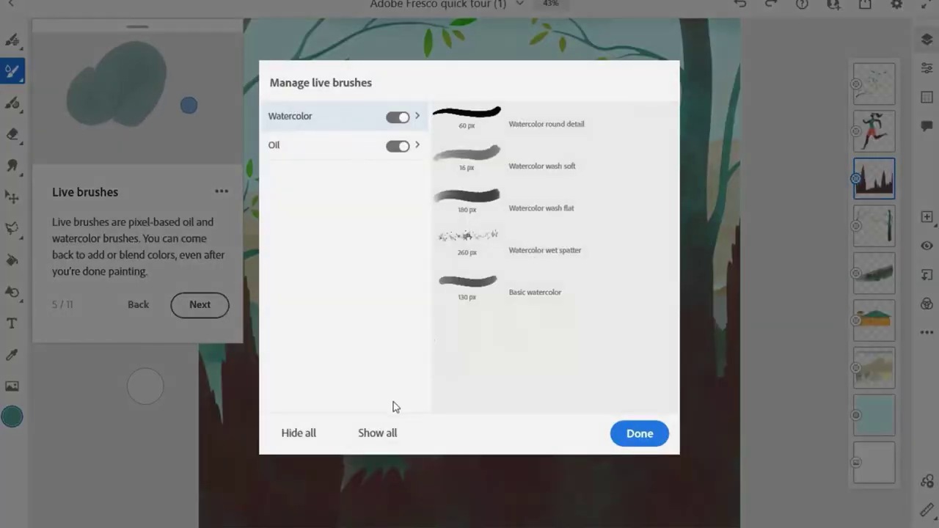
pyautogui.click(624, 434)
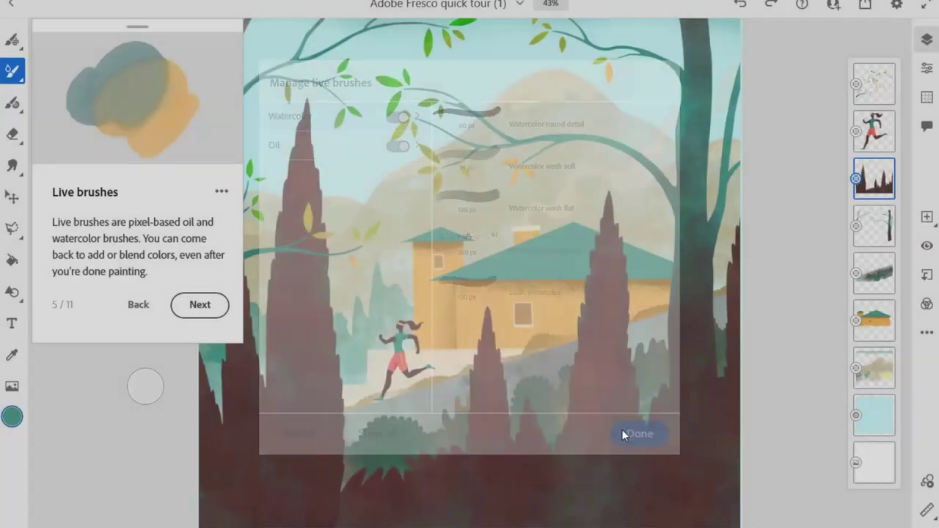
# Advance the tour to Vector brushes and browse the Basic, Jitter and Manga vector brush sets.
pyautogui.click(206, 313)
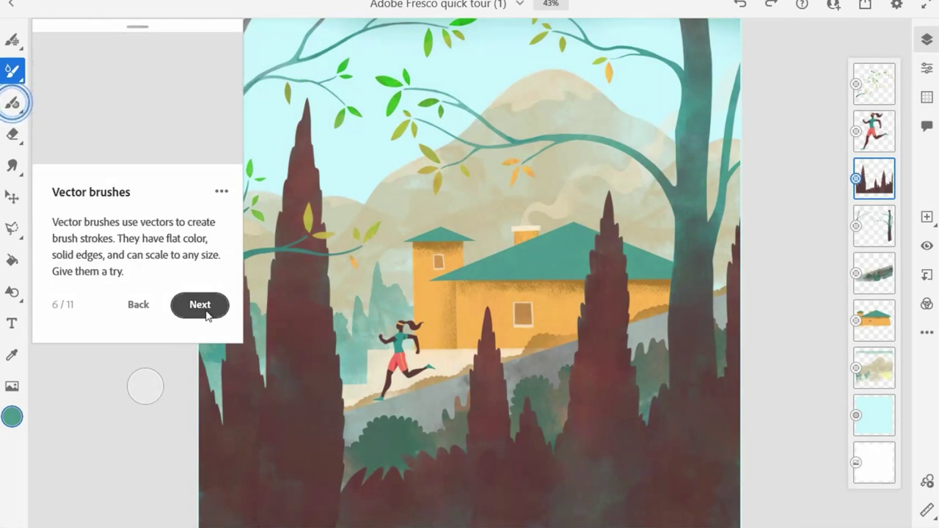
pyautogui.click(21, 111)
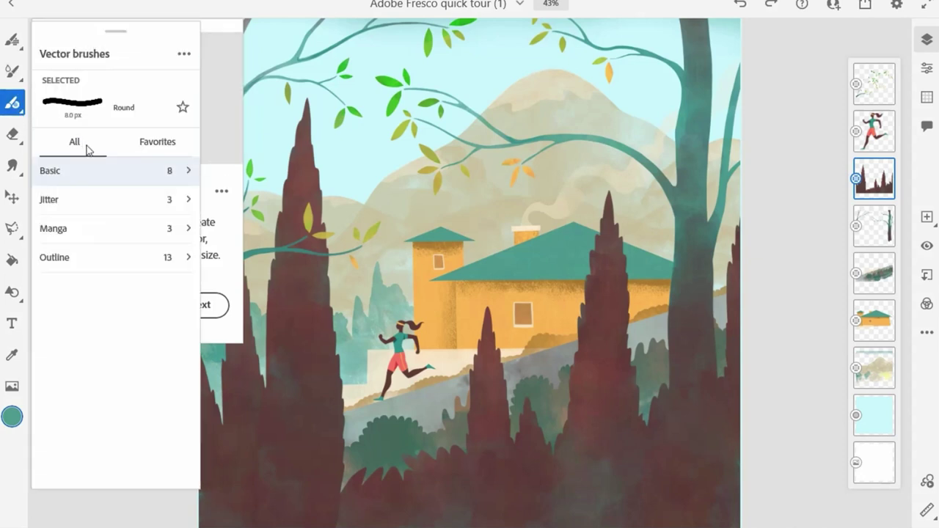
pyautogui.click(179, 174)
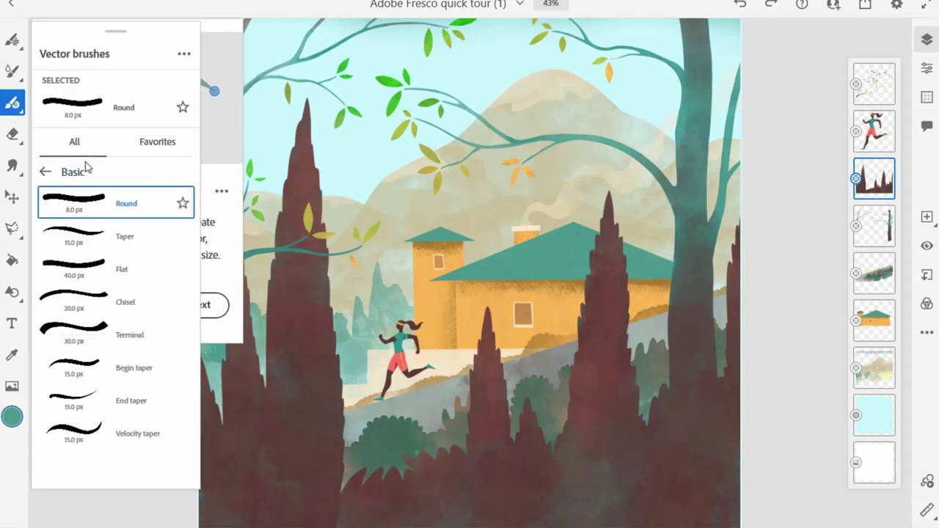
pyautogui.click(47, 172)
pyautogui.click(126, 204)
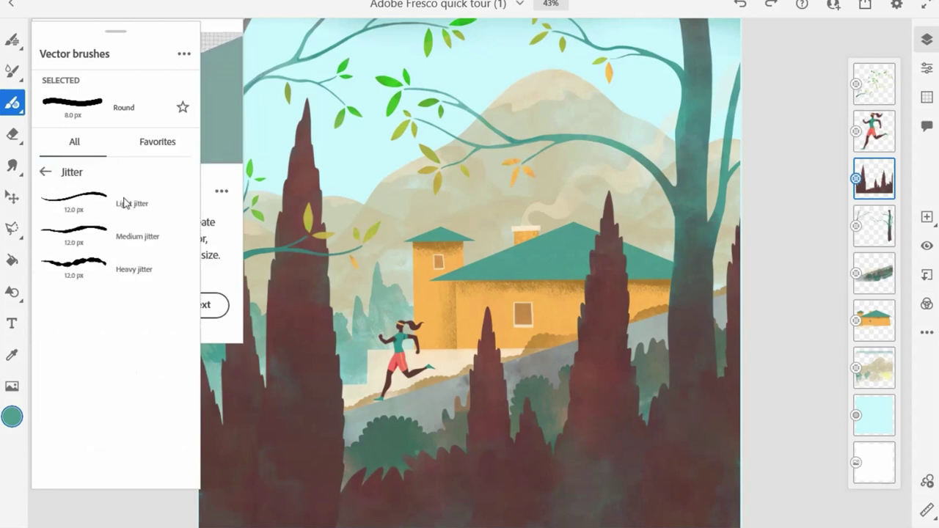
pyautogui.click(45, 173)
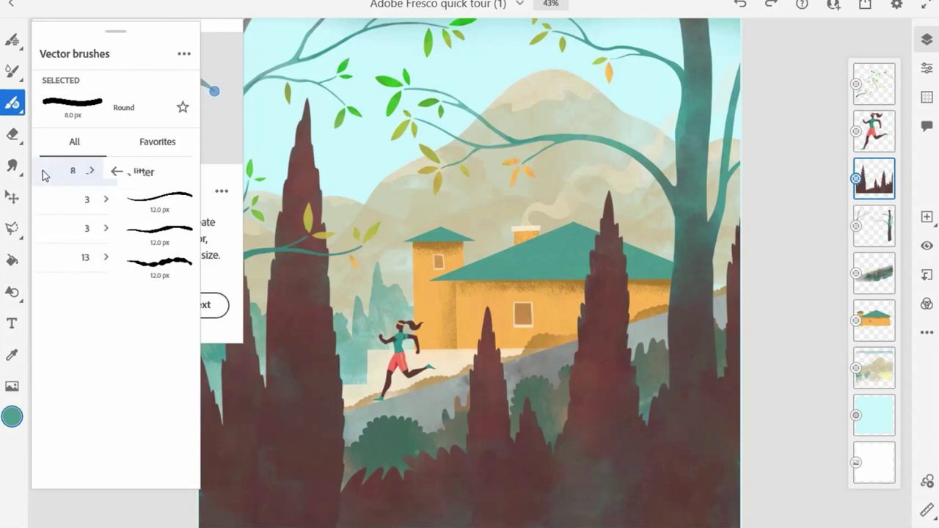
pyautogui.click(113, 234)
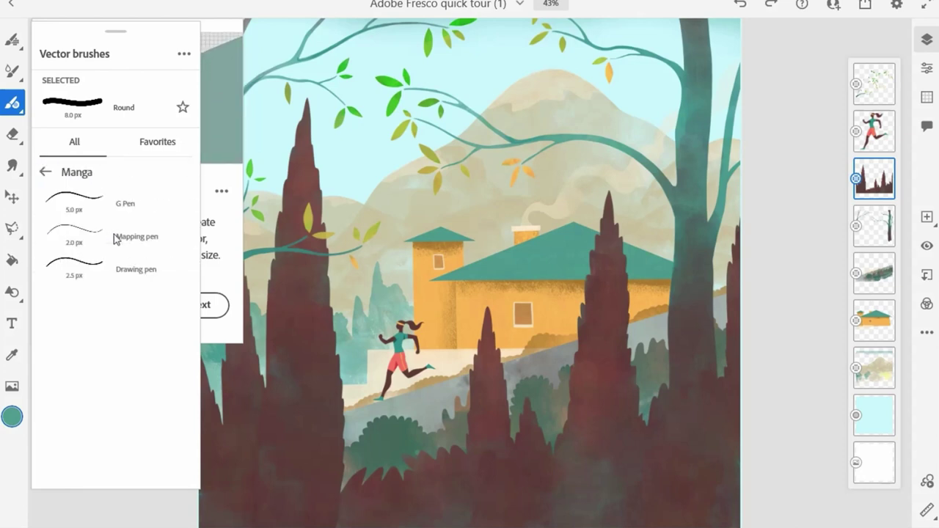
pyautogui.click(45, 174)
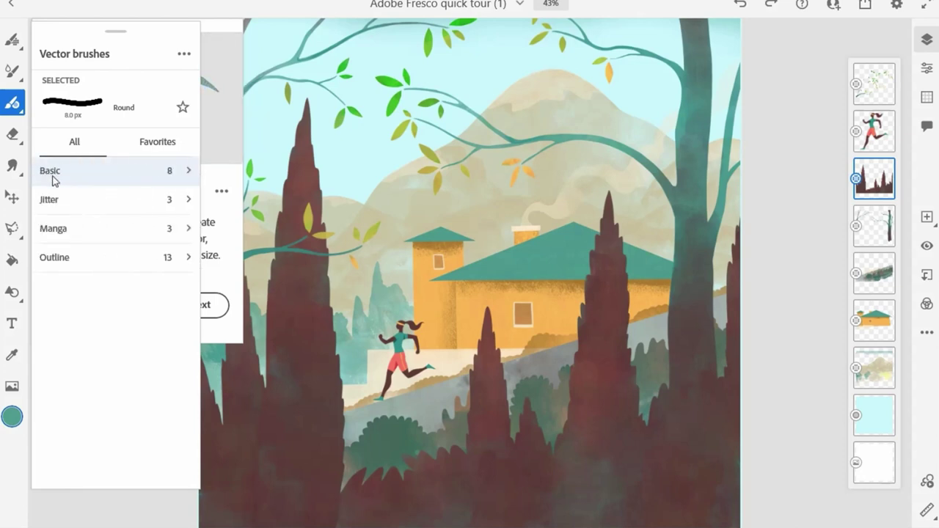
# Browse the Outline vector brush set and view the favorite vector brushes.
pyautogui.click(115, 258)
pyautogui.scroll(-4, 112, 241)
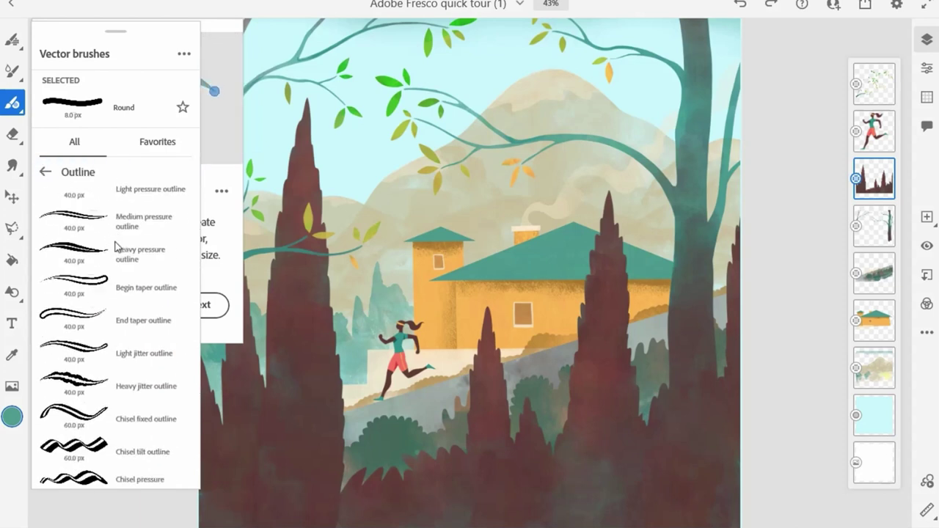
pyautogui.scroll(4, 114, 244)
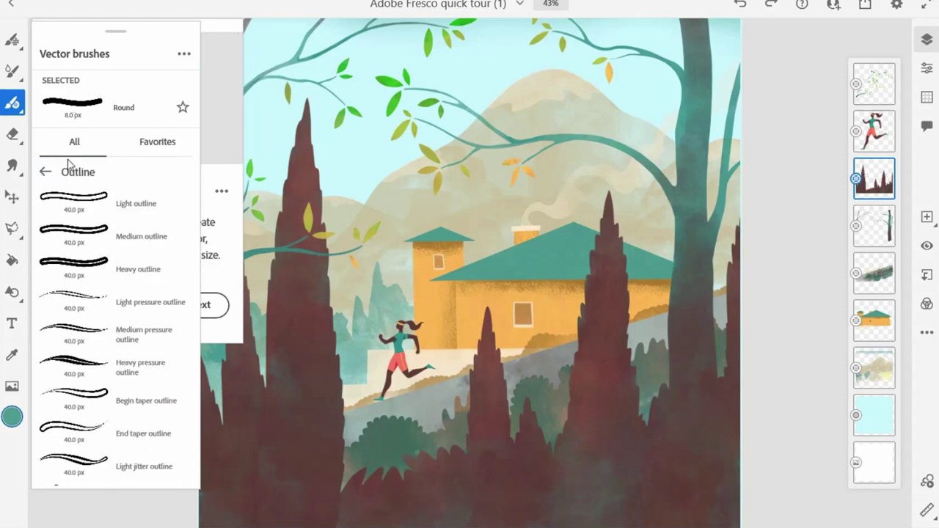
pyautogui.click(46, 173)
pyautogui.click(160, 144)
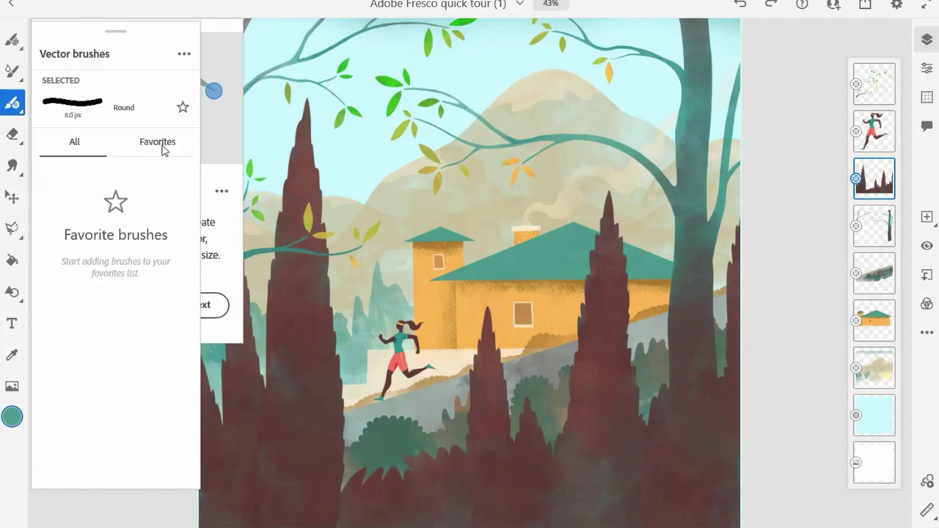
pyautogui.click(95, 146)
# Review the visibility settings in Manage vector brushes, leaving all categories as they are.
pyautogui.click(182, 57)
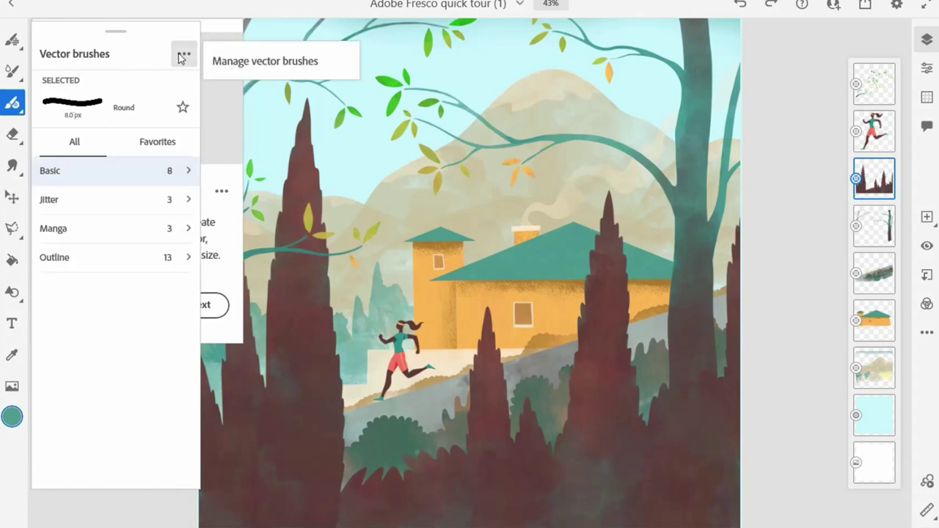
pyautogui.click(255, 63)
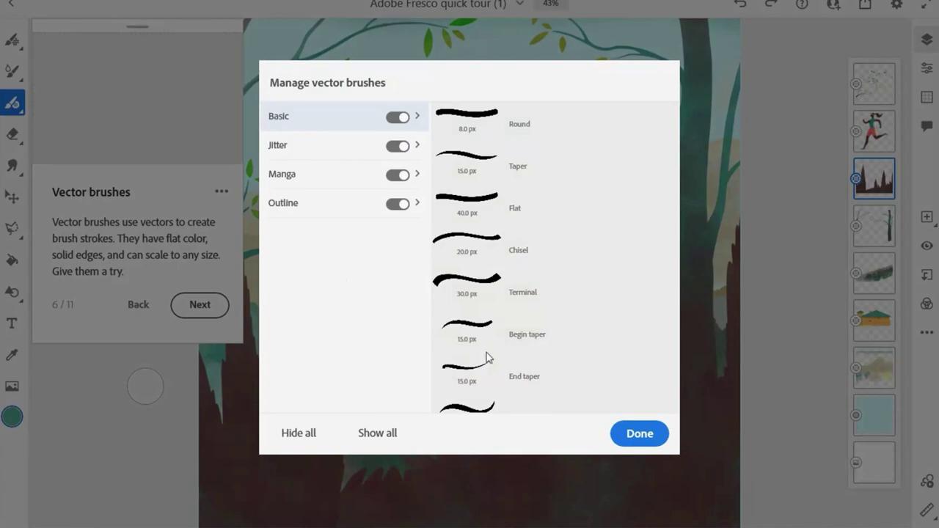
pyautogui.click(639, 436)
# Advance the tour to Brush tool options and view the brush color wheel, swatches and HSB sliders.
pyautogui.click(200, 305)
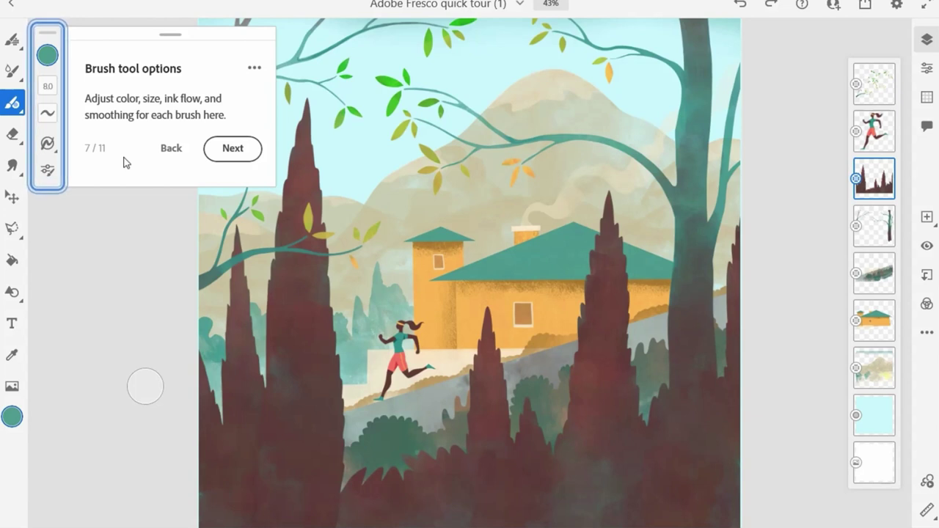
pyautogui.click(44, 57)
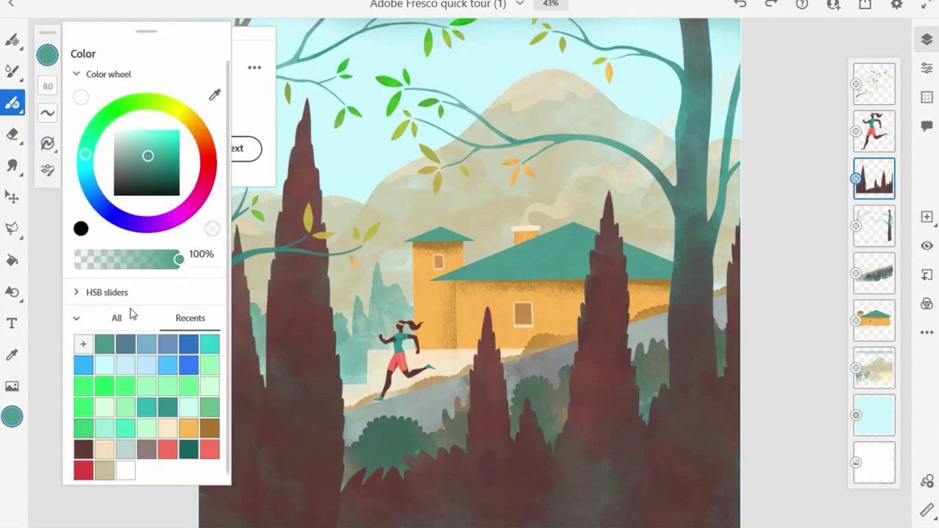
pyautogui.click(78, 318)
pyautogui.click(77, 292)
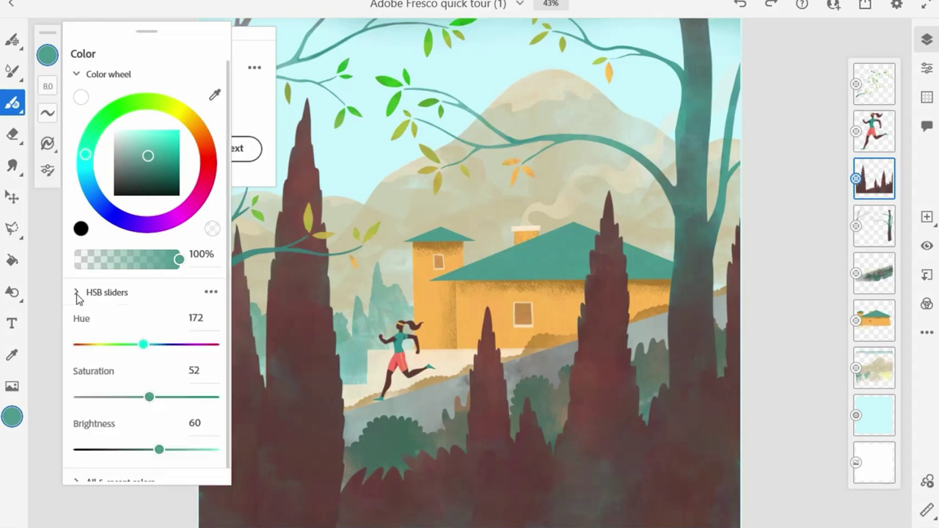
pyautogui.click(77, 293)
# Set the Round vector brush's size to 9.0 and view its smoothing and Paint Inside options.
pyautogui.click(48, 86)
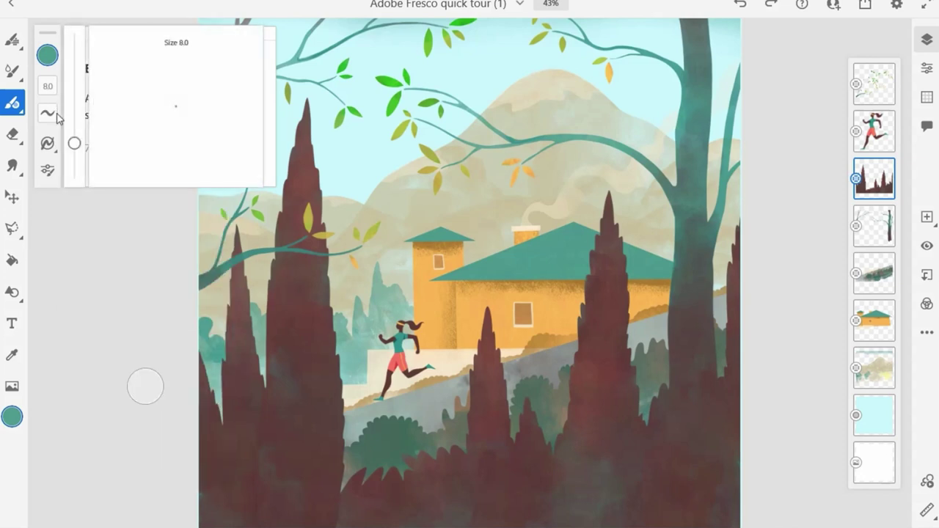
pyautogui.moveTo(76, 144)
pyautogui.mouseDown()
pyautogui.moveTo(93, 119)
pyautogui.moveTo(92, 161)
pyautogui.moveTo(87, 149)
pyautogui.mouseUp()
pyautogui.click(48, 114)
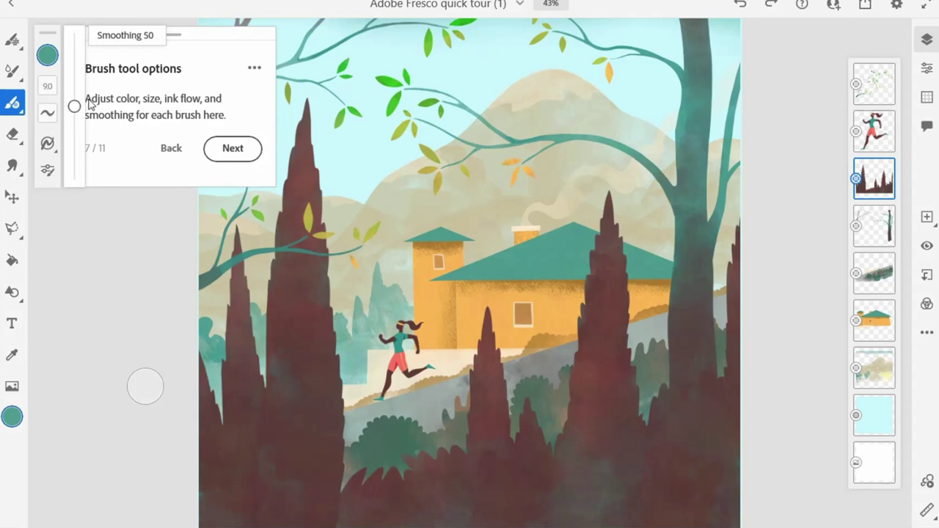
pyautogui.click(47, 146)
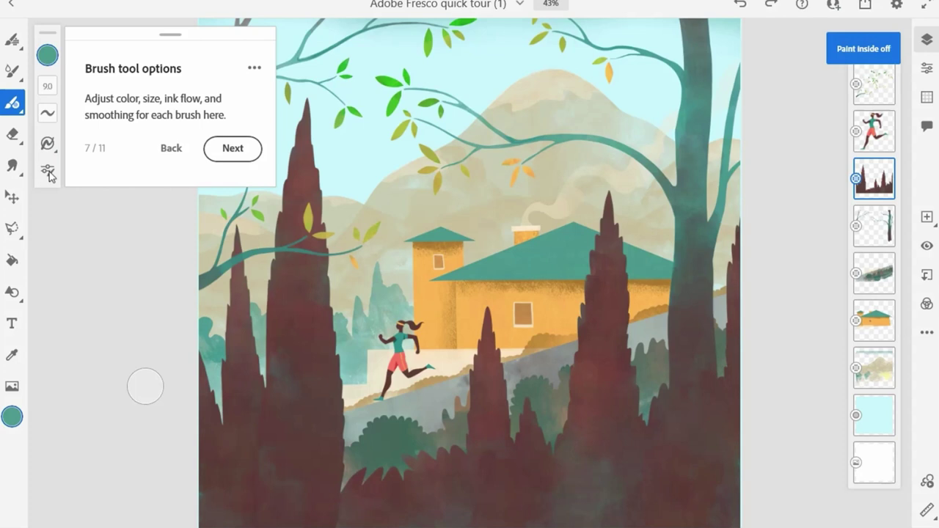
# Set the Round brush's angle to 103° in its brush settings, keeping roundness at 100%.
pyautogui.click(49, 172)
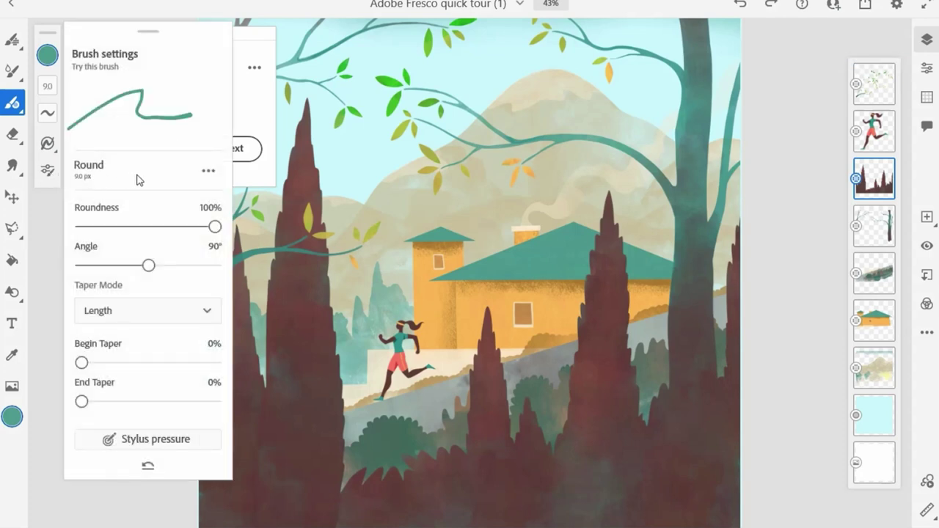
pyautogui.moveTo(206, 229)
pyautogui.mouseDown()
pyautogui.moveTo(93, 227)
pyautogui.moveTo(235, 230)
pyautogui.mouseUp()
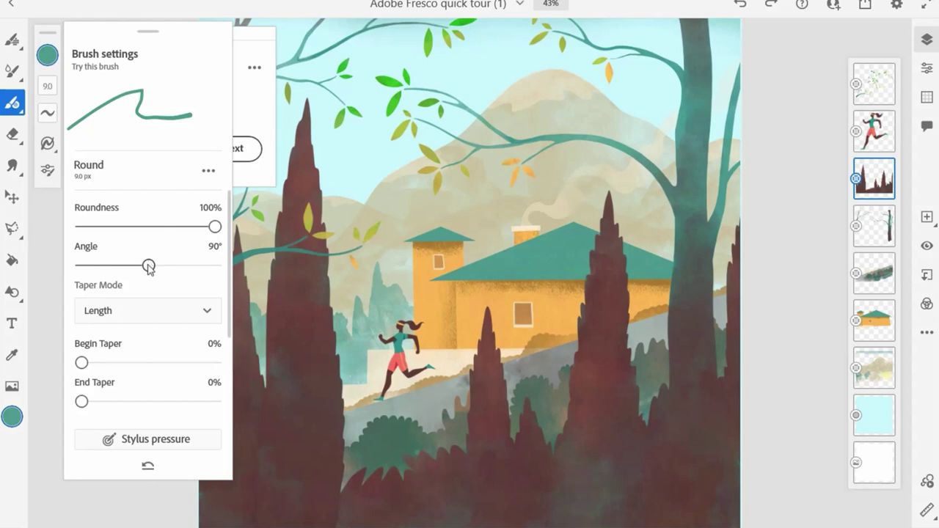
pyautogui.moveTo(150, 268)
pyautogui.mouseDown()
pyautogui.moveTo(192, 268)
pyautogui.moveTo(84, 268)
pyautogui.moveTo(157, 268)
pyautogui.mouseUp()
# Switch the Round brush's taper mode to Velocity and back to Length, and close the brush settings.
pyautogui.click(147, 321)
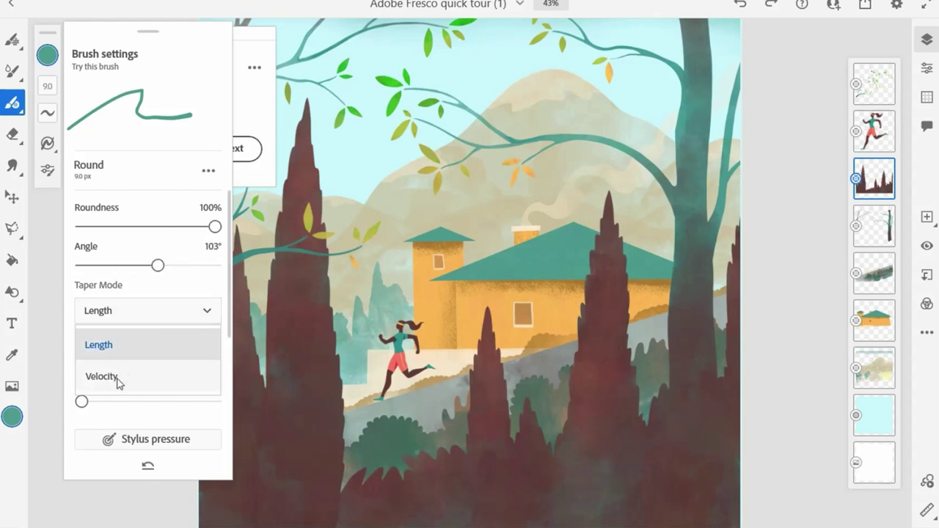
pyautogui.click(117, 378)
pyautogui.click(139, 323)
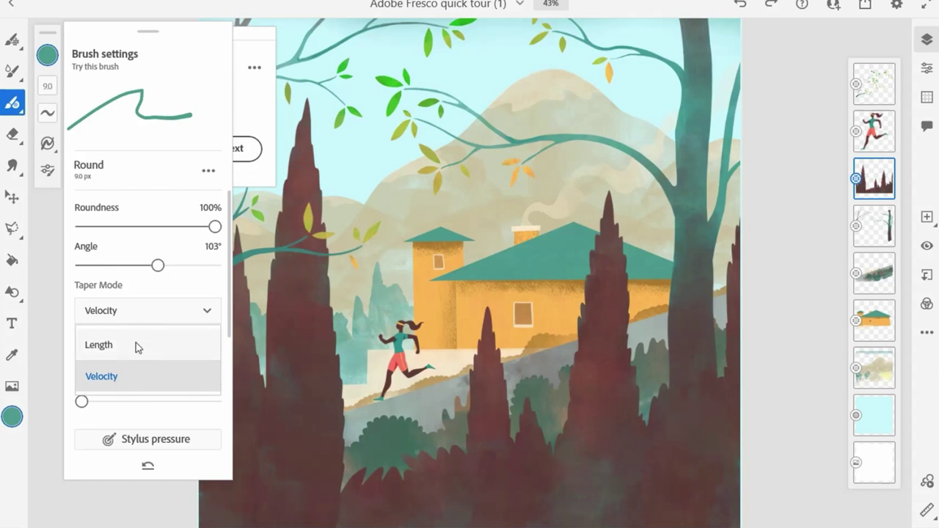
pyautogui.click(137, 344)
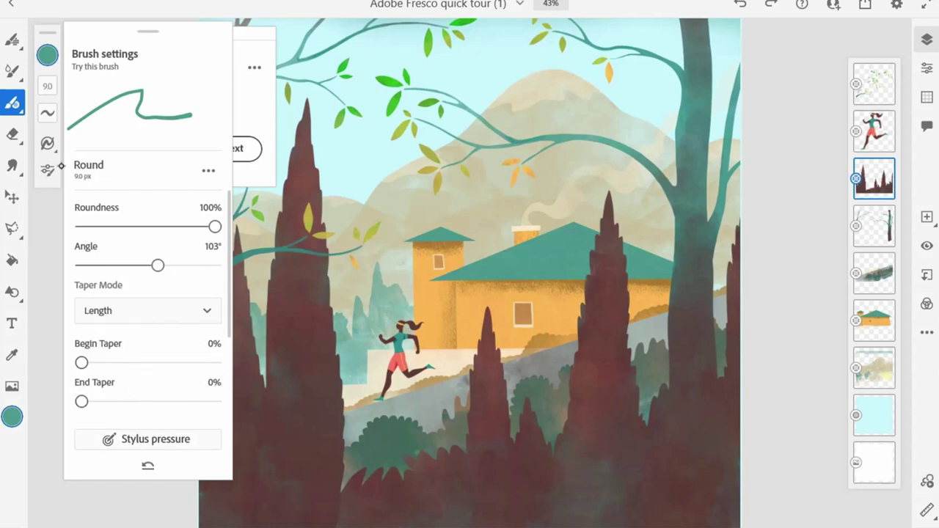
pyautogui.click(246, 107)
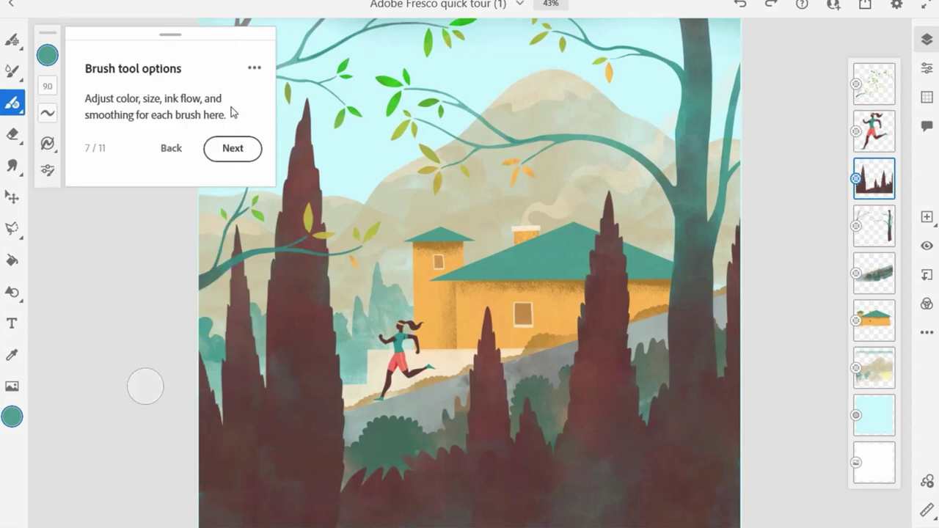
# Advance the tour past Brushes and their layer types to Layer actions.
pyautogui.click(239, 148)
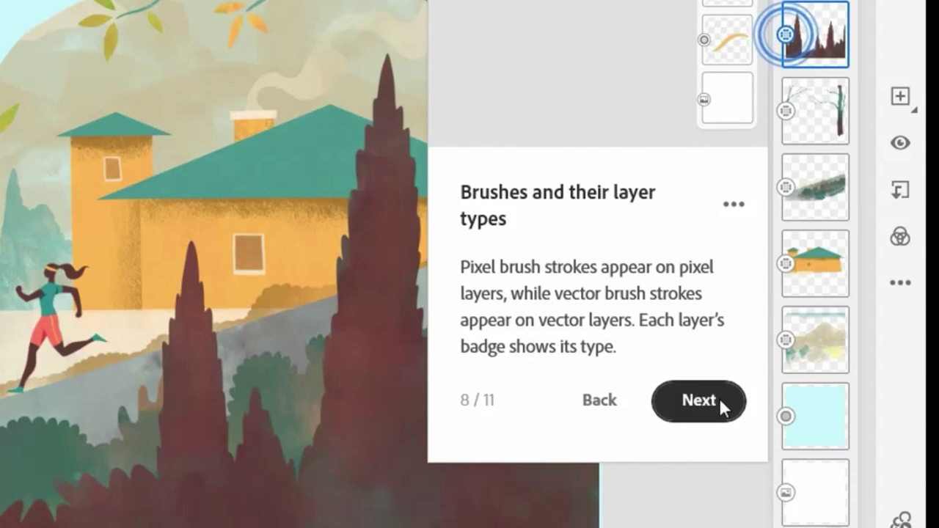
pyautogui.click(813, 417)
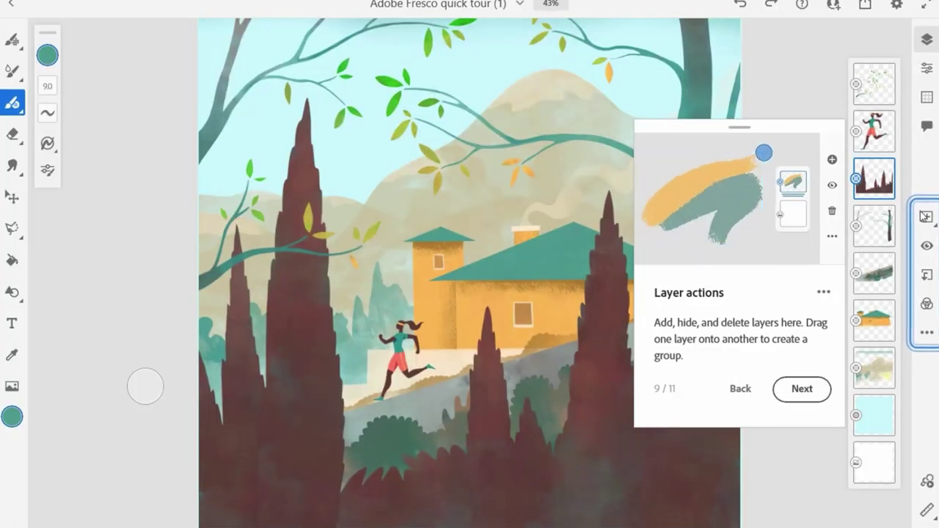
# Add an empty layer above the dark cypress trees layer and delete it again.
pyautogui.click(928, 218)
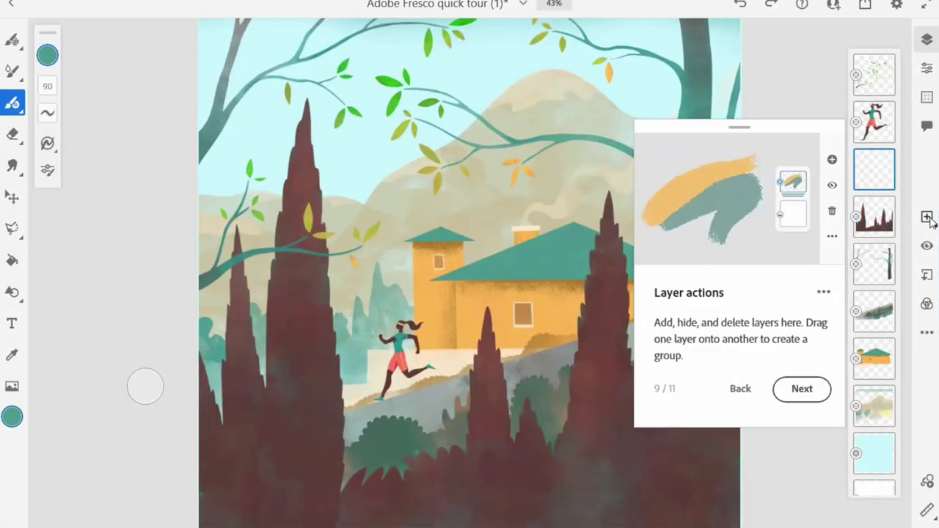
pyautogui.click(865, 167)
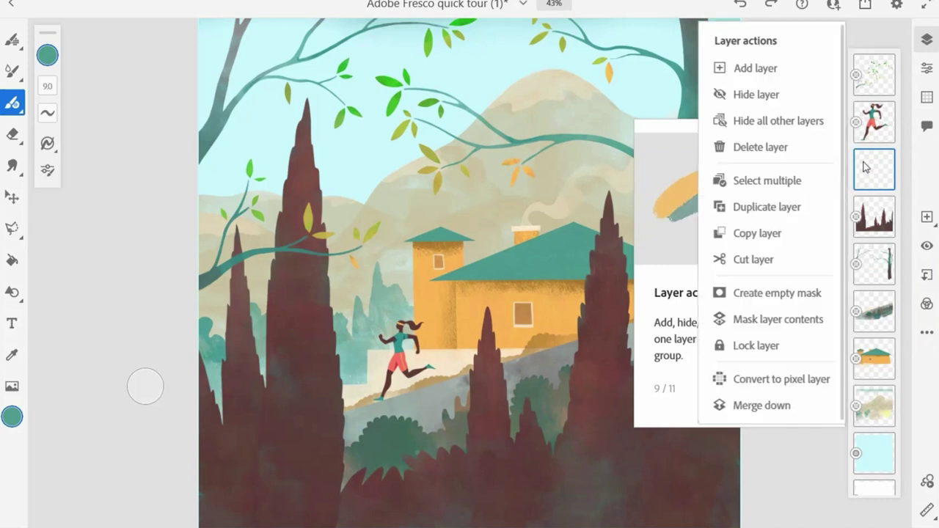
pyautogui.click(760, 147)
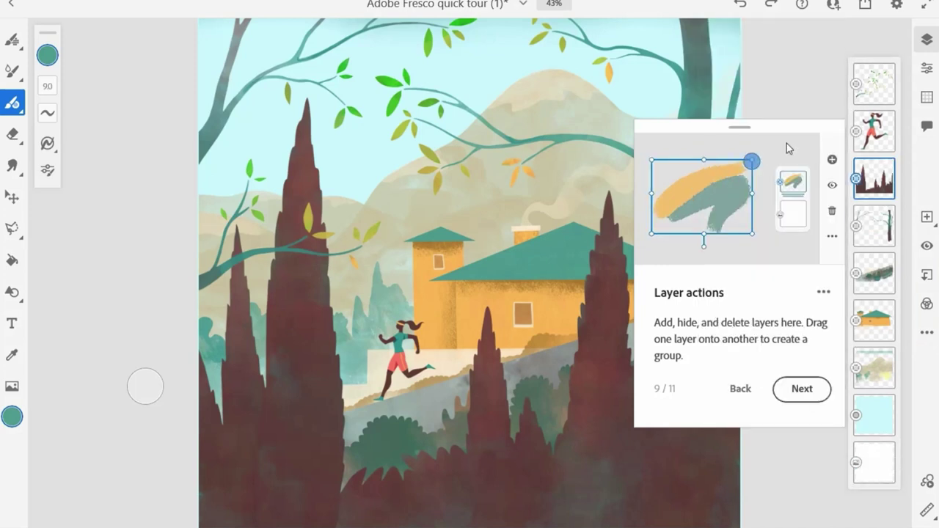
# Toggle the cypress trees layer's visibility off and on, and view the adjustment layer options under Appearances.
pyautogui.click(926, 248)
pyautogui.click(927, 247)
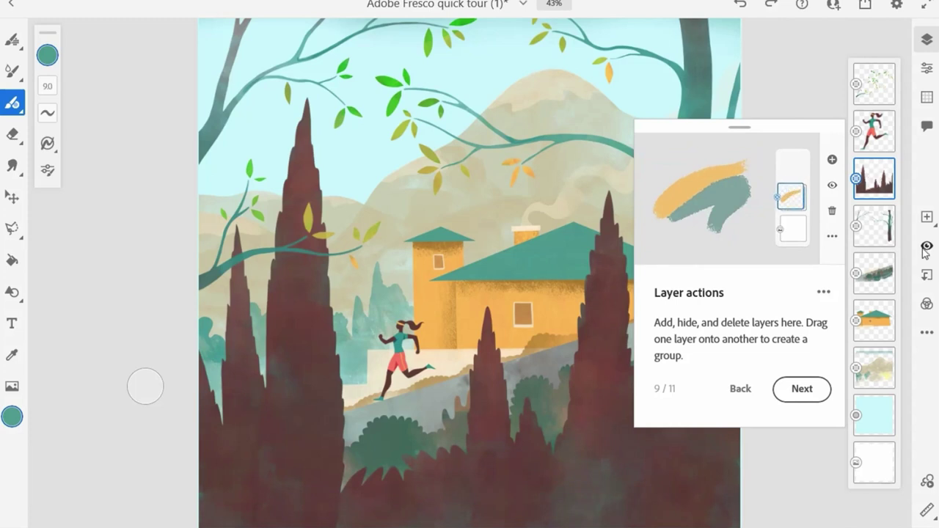
pyautogui.click(927, 304)
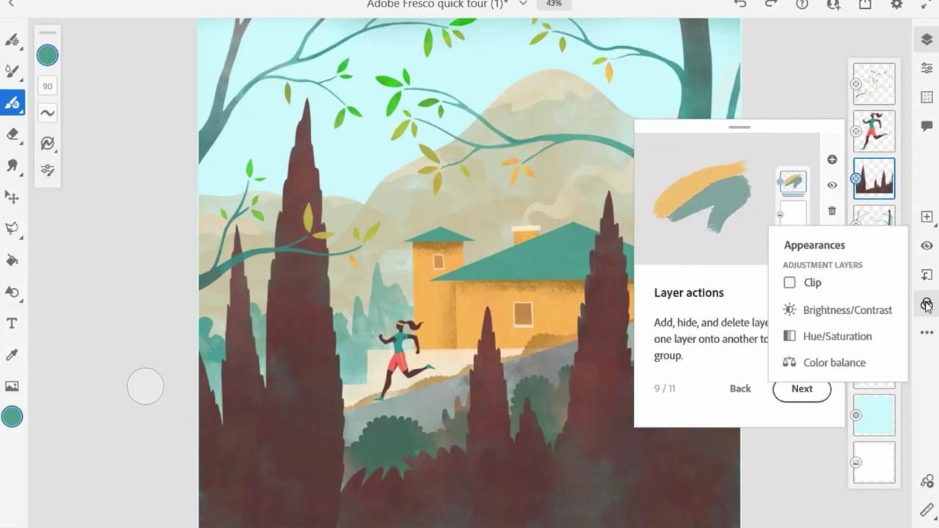
pyautogui.click(927, 304)
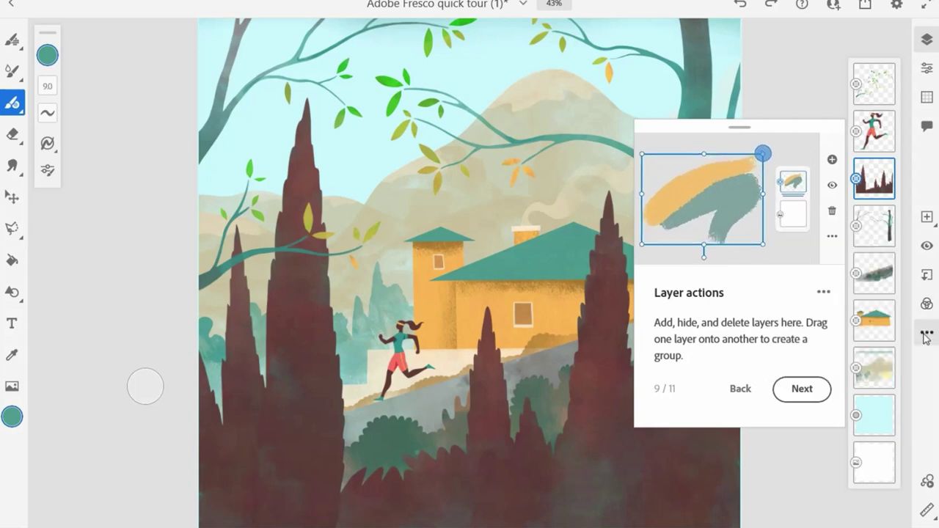
# Review the full list of layer actions for the cypress trees layer without applying any.
pyautogui.click(927, 336)
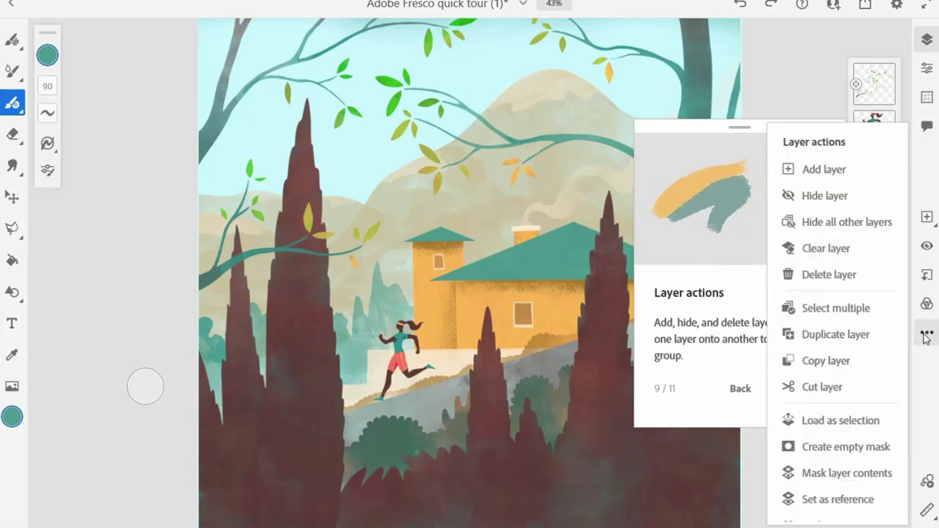
pyautogui.scroll(-3, 850, 364)
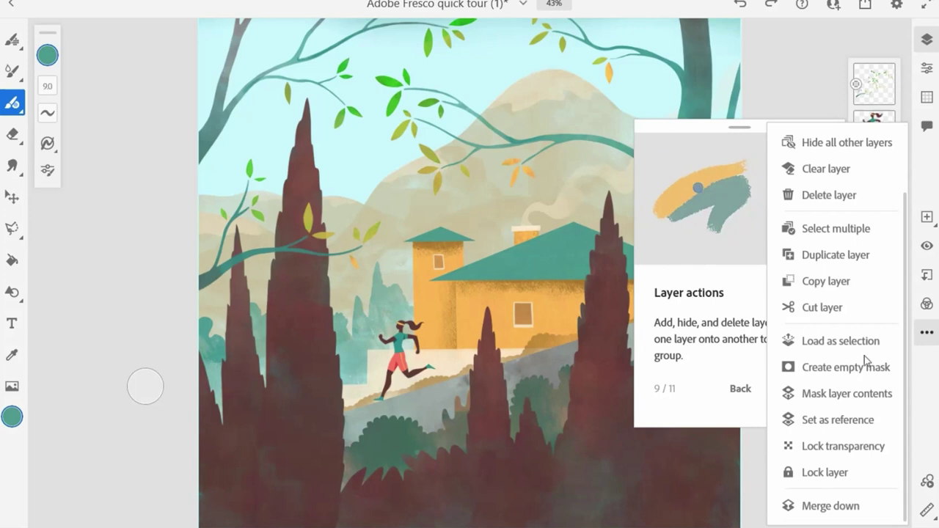
pyautogui.click(767, 400)
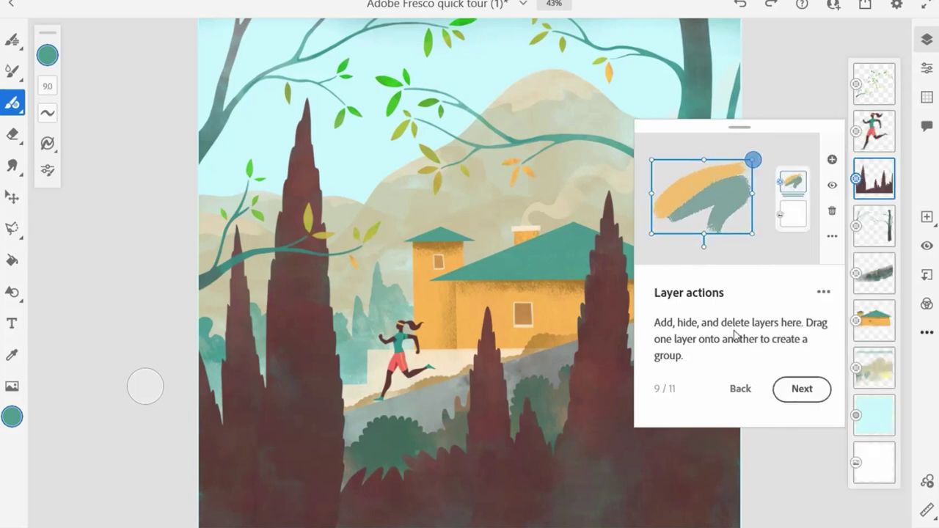
# Advance the tour past Layer actions and Touch Shortcut to Save and share.
pyautogui.click(791, 391)
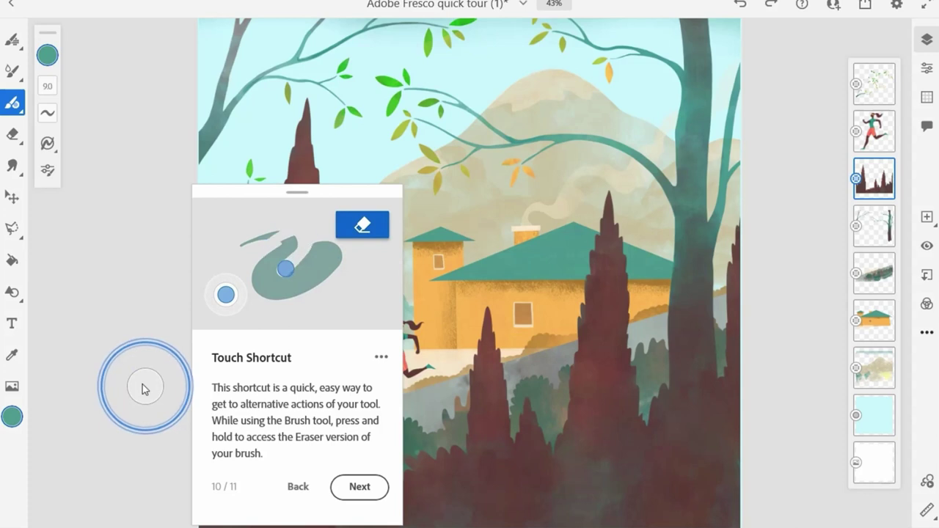
pyautogui.click(387, 497)
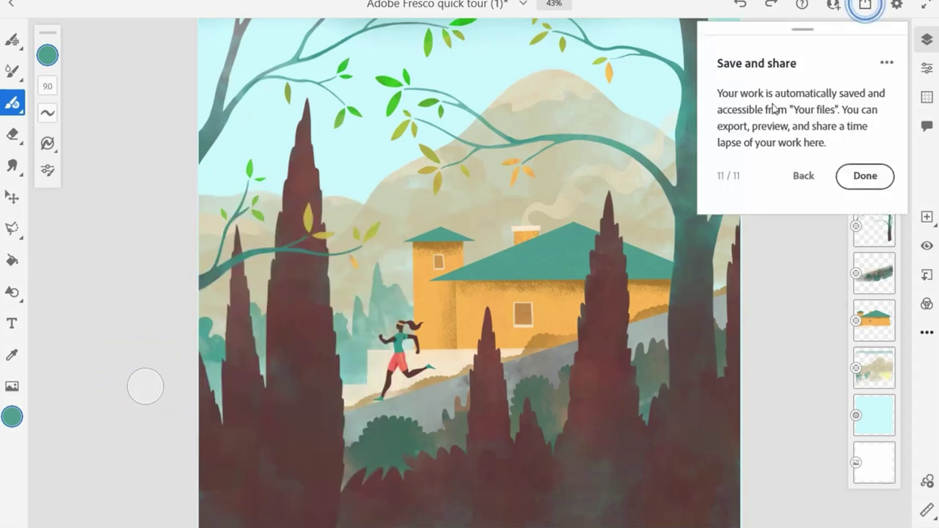
# Review the Export as settings and the timelapse export preview under Publish & export, without exporting from either.
pyautogui.click(865, 7)
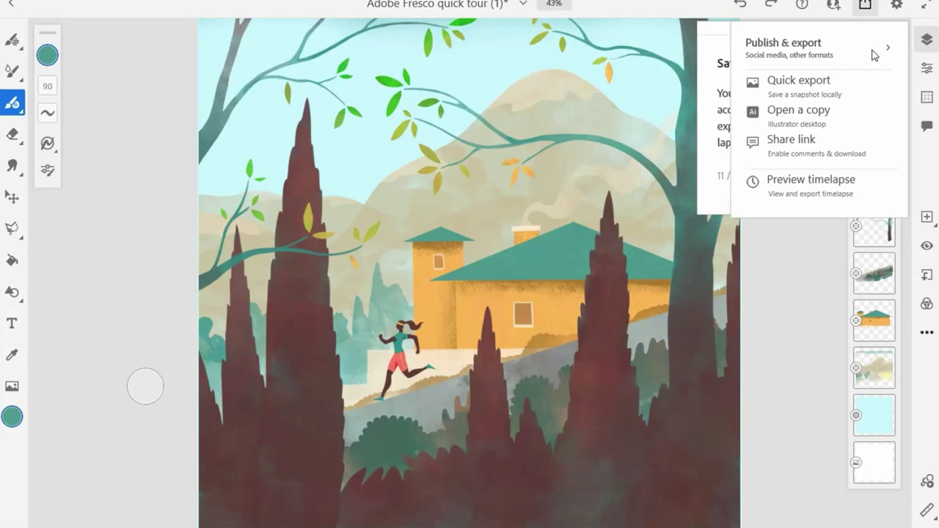
pyautogui.click(873, 55)
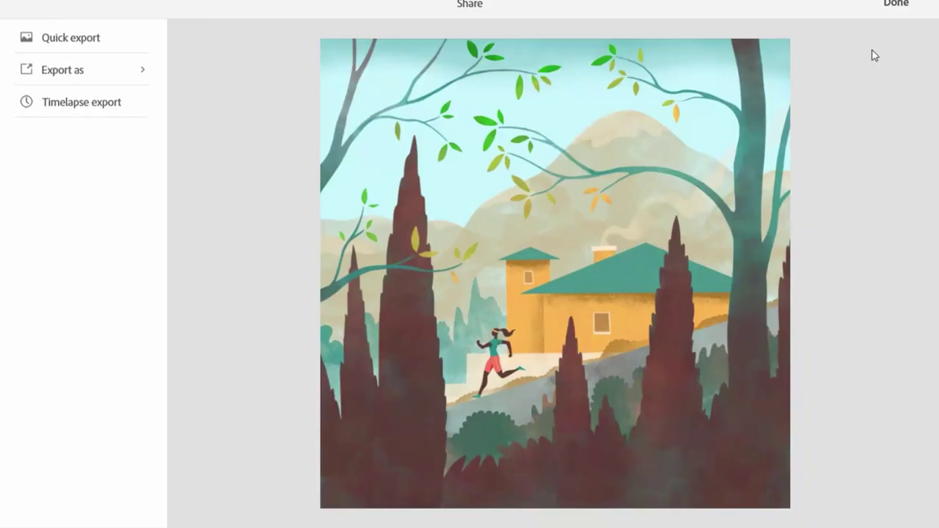
pyautogui.click(129, 76)
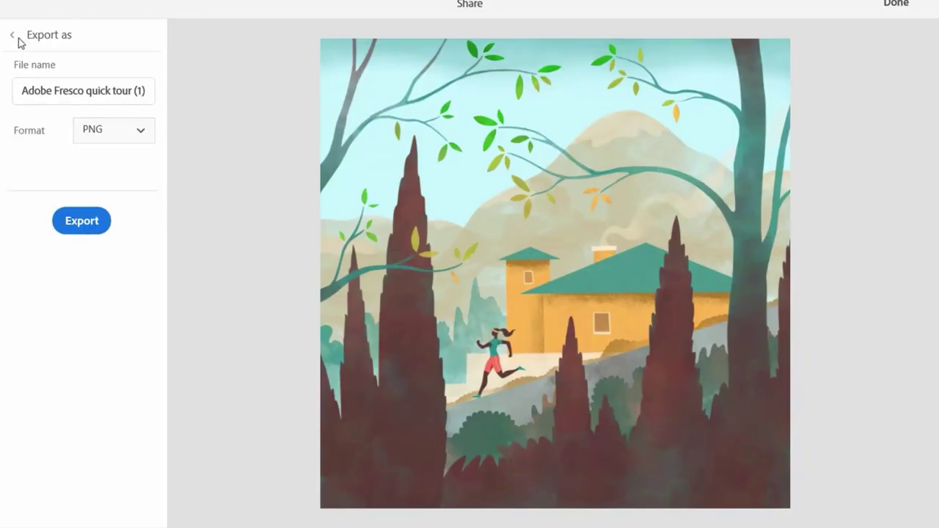
pyautogui.click(13, 35)
pyautogui.click(93, 114)
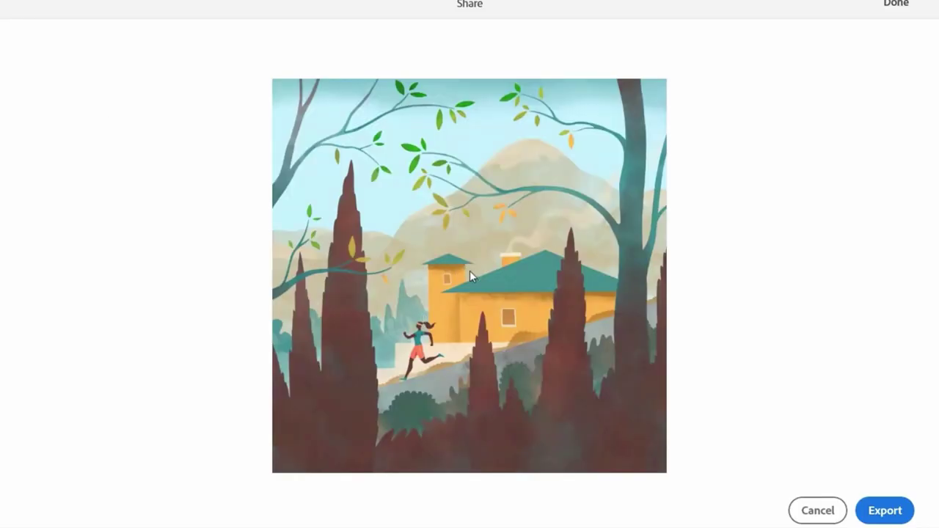
pyautogui.click(818, 511)
# Run Quick export on the artwork, leave the share view and complete the quick tour.
pyautogui.click(98, 43)
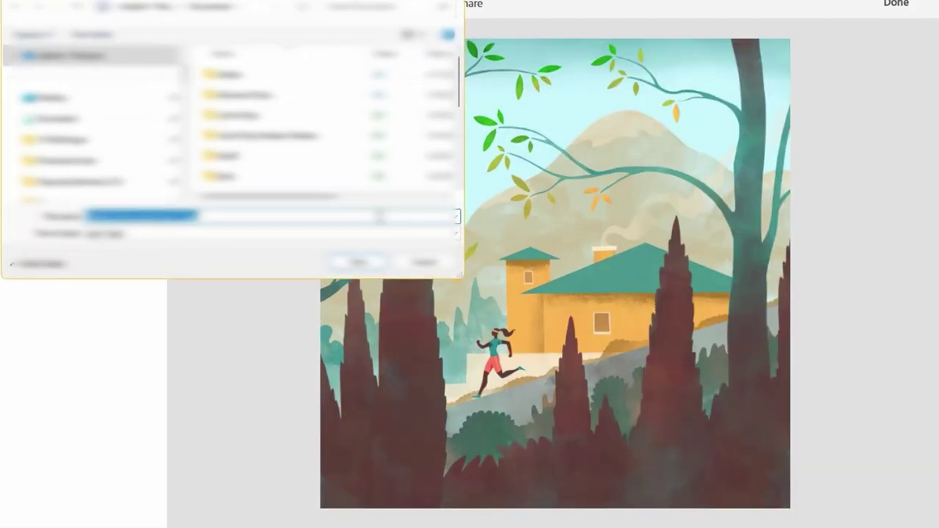
pyautogui.press('Return')
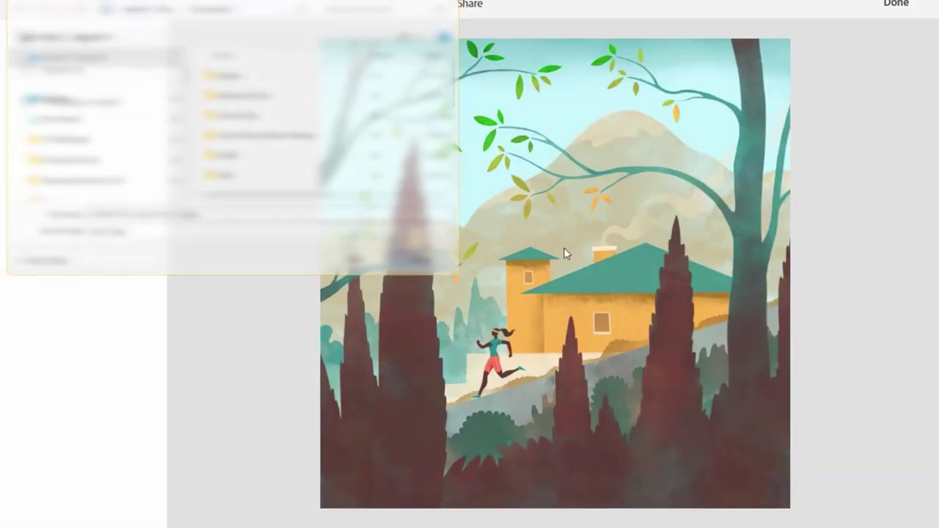
pyautogui.click(894, 5)
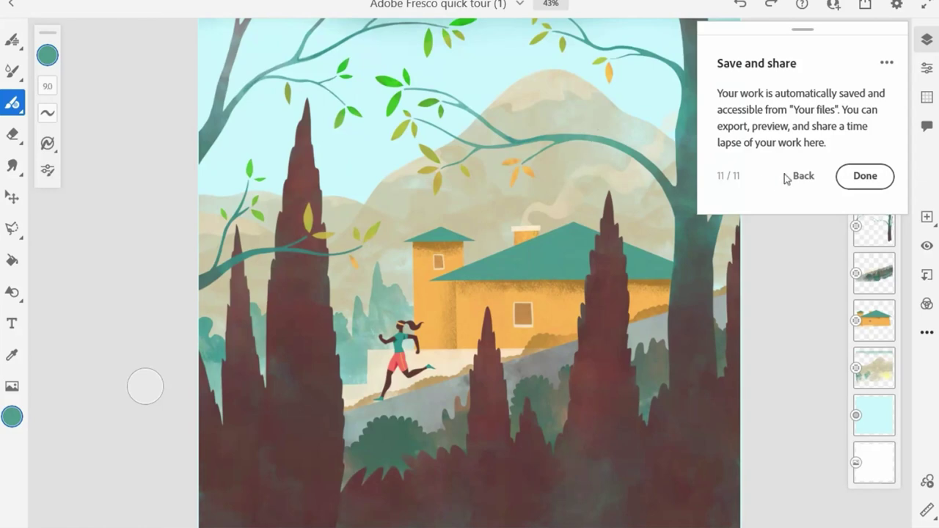
pyautogui.click(865, 176)
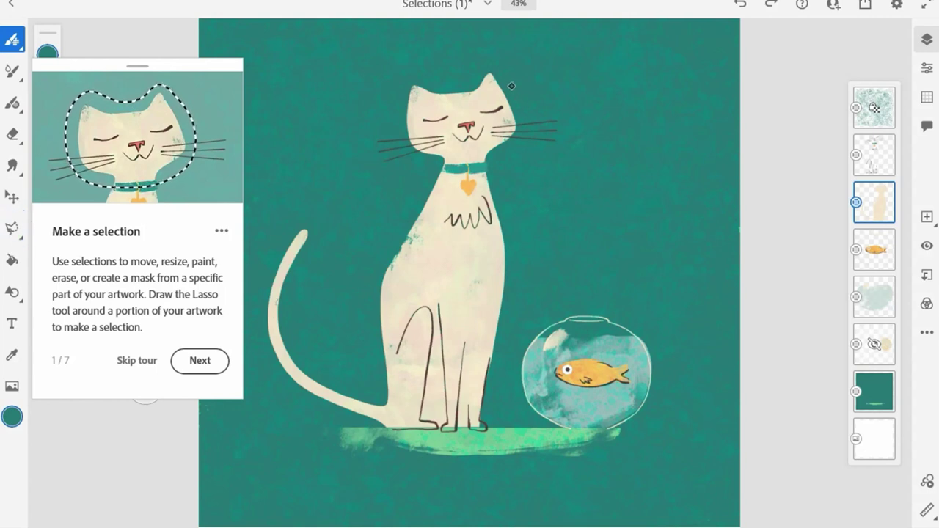
# Draw a Lasso selection around the cat's head and advance the Selections tour to Using tools with selections, keeping the artwork uncovered.
pyautogui.press('l')
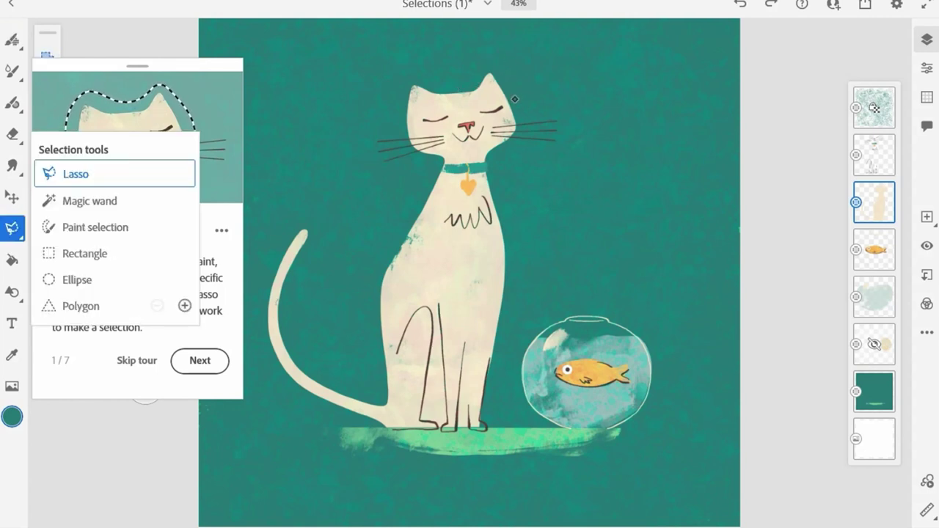
pyautogui.moveTo(514, 98); pyautogui.dragTo(514, 76)
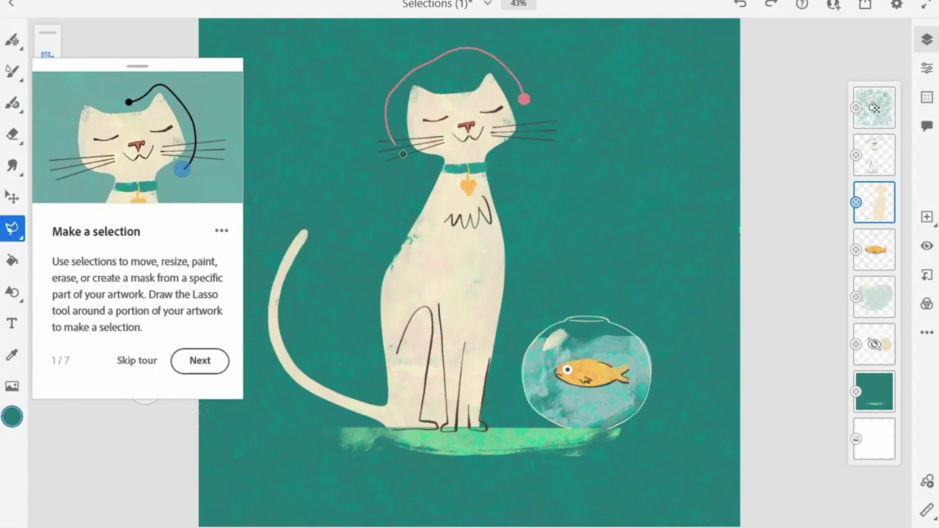
pyautogui.moveTo(485, 189)
pyautogui.mouseDown()
pyautogui.moveTo(518, 162)
pyautogui.moveTo(516, 97)
pyautogui.mouseUp()
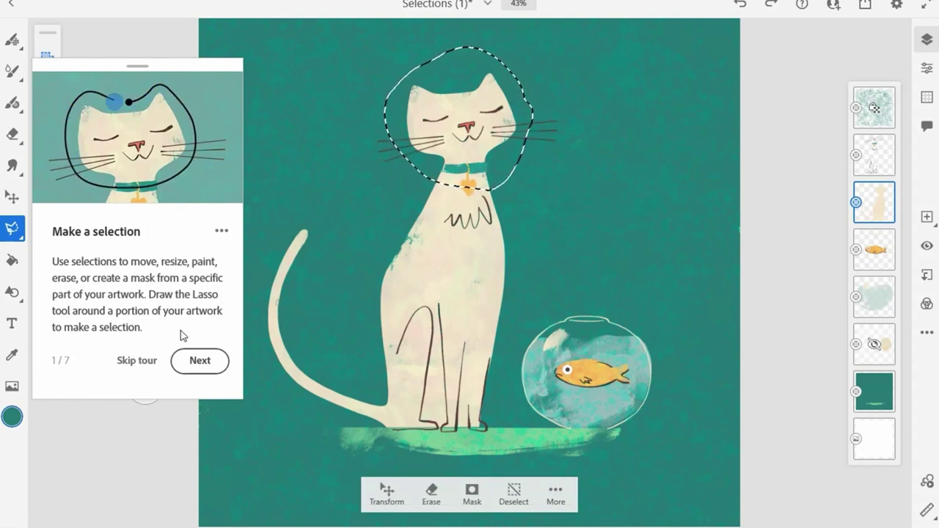
pyautogui.click(206, 369)
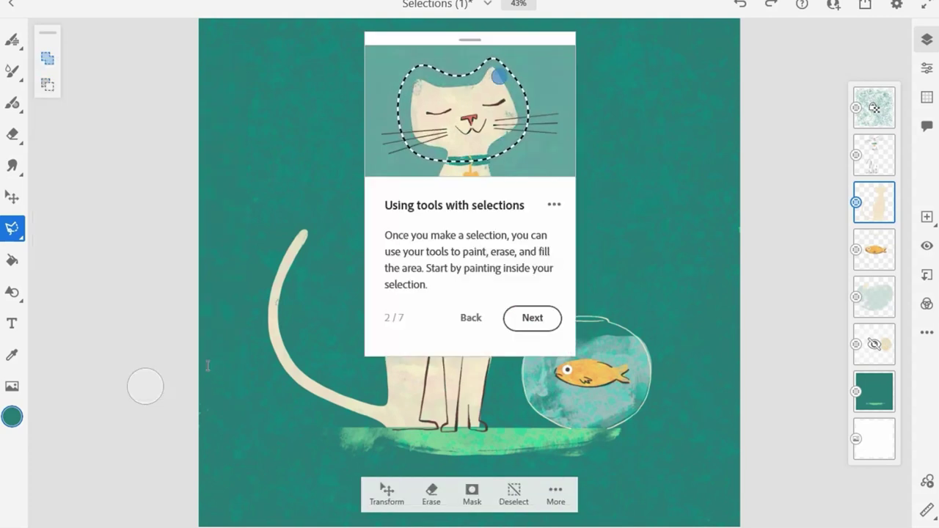
pyautogui.moveTo(445, 38); pyautogui.dragTo(204, 46)
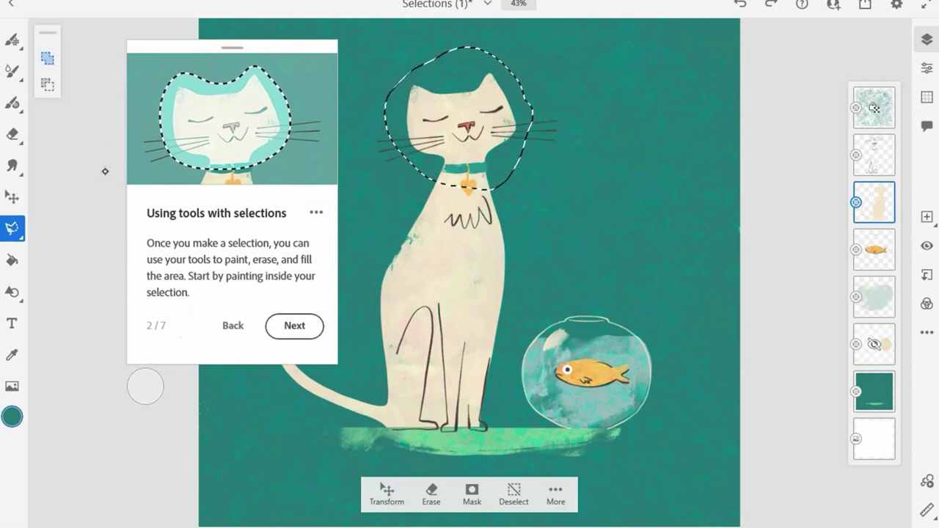
# Try erasing the cat's head inside the lasso selection and undo the erasure.
pyautogui.press('e')
pyautogui.moveTo(513, 81)
pyautogui.mouseDown()
pyautogui.moveTo(404, 147)
pyautogui.moveTo(440, 110)
pyautogui.moveTo(447, 140)
pyautogui.moveTo(384, 143)
pyautogui.moveTo(485, 140)
pyautogui.moveTo(480, 187)
pyautogui.moveTo(488, 150)
pyautogui.moveTo(448, 116)
pyautogui.mouseUp()
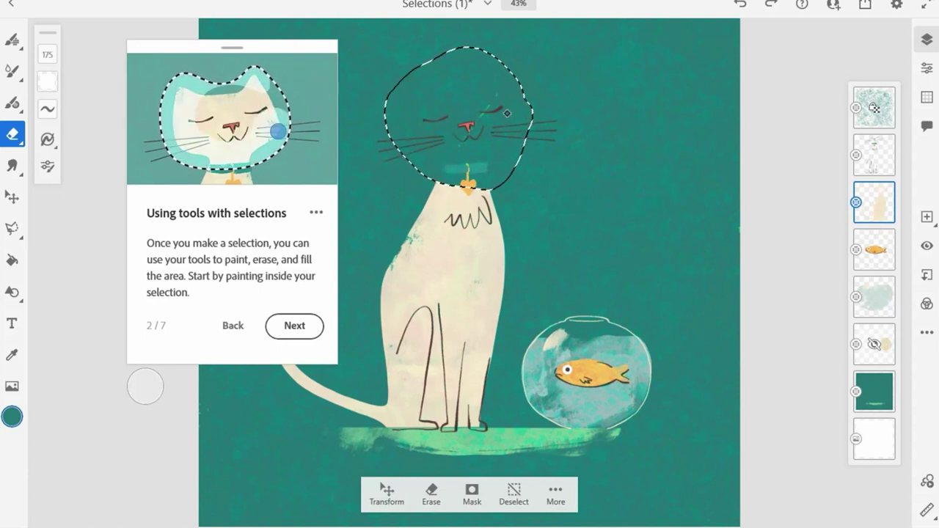
pyautogui.hotkey('ctrl', 'z')
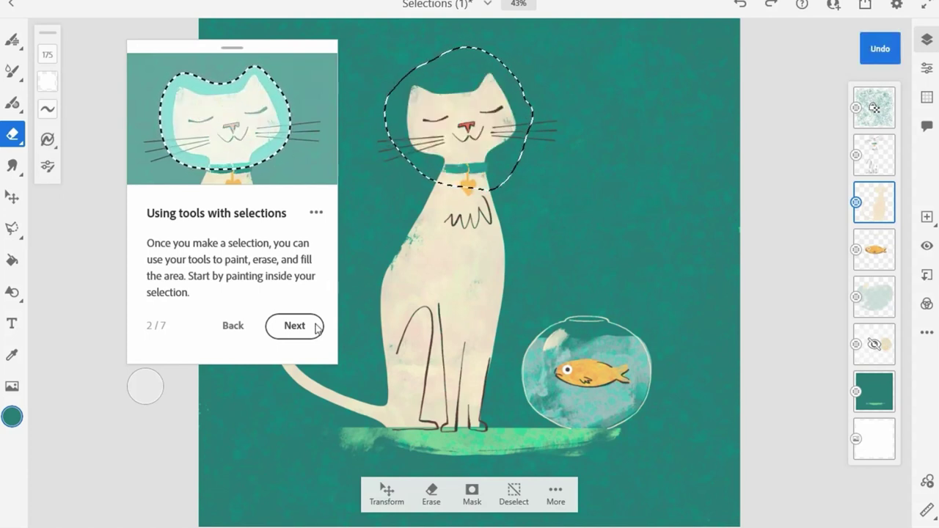
# Bring the tour to Selection actions and invert the selection around the cat's head.
pyautogui.click(316, 327)
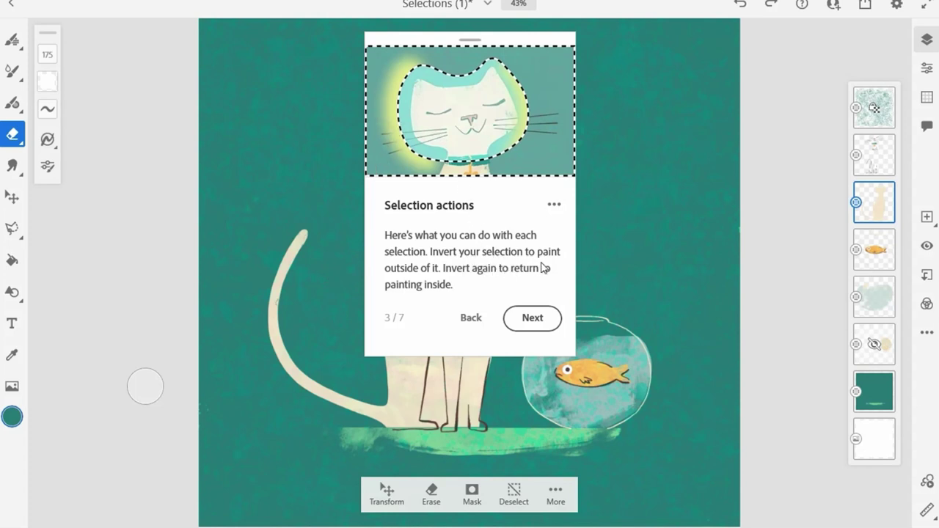
pyautogui.press('Return')
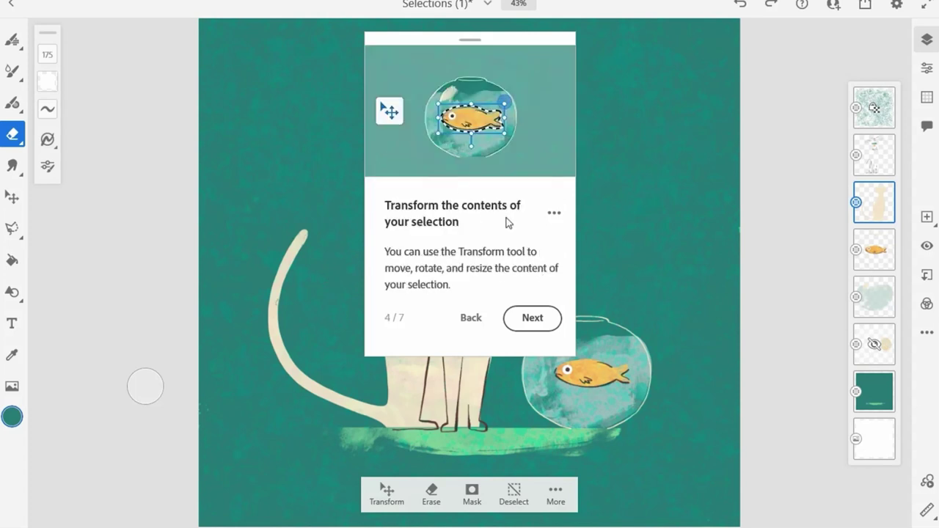
pyautogui.click(477, 317)
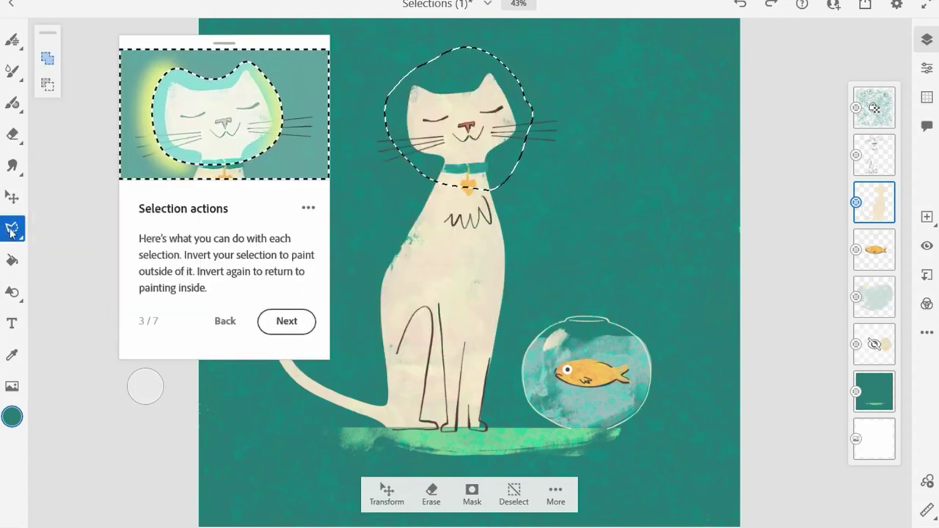
pyautogui.click(555, 495)
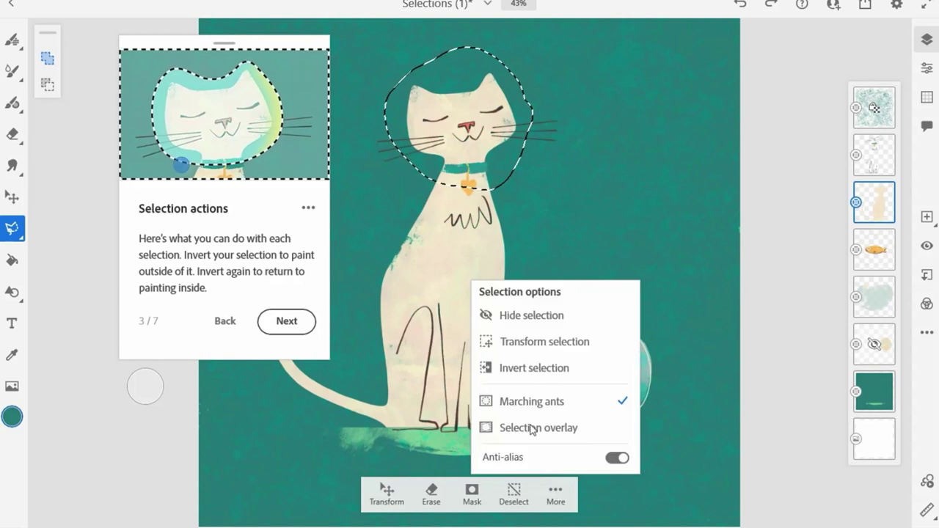
pyautogui.click(516, 367)
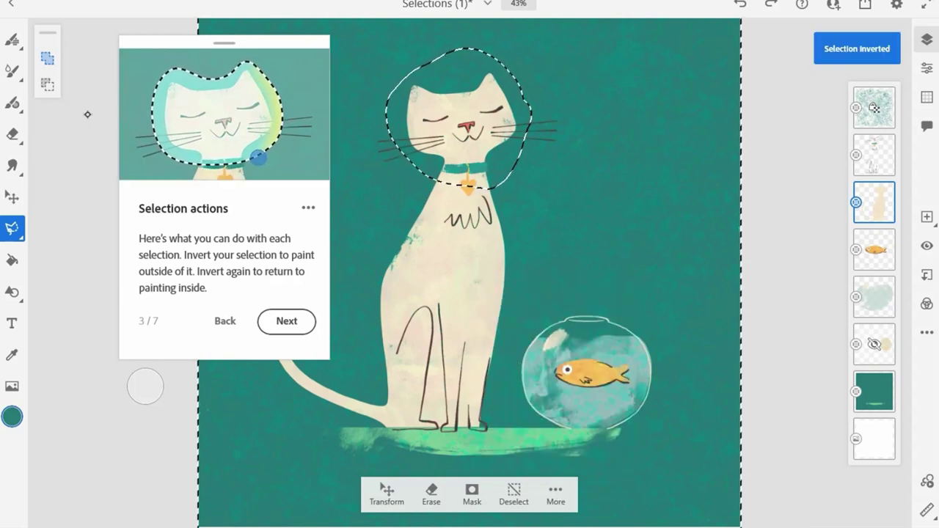
# Switch to the live brush and set its colour to bright yellow.
pyautogui.click(12, 70)
pyautogui.click(47, 56)
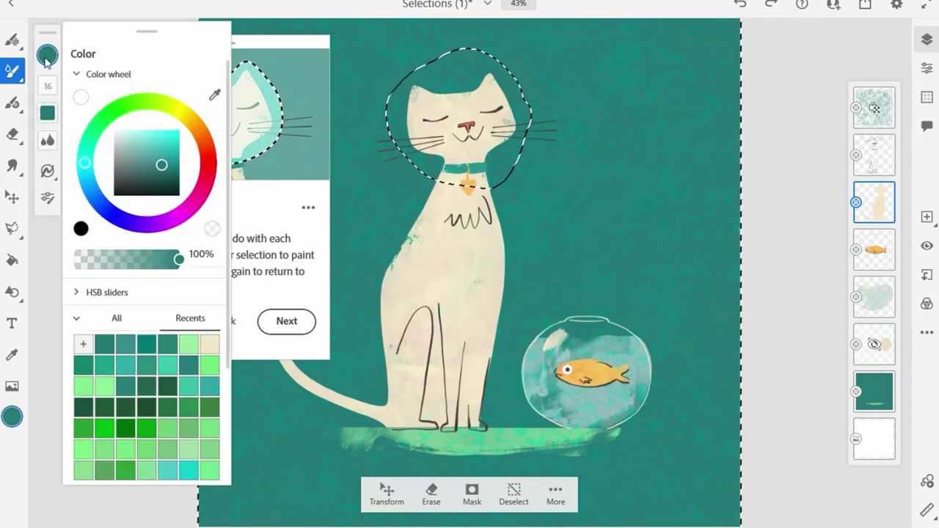
pyautogui.moveTo(165, 108); pyautogui.dragTo(173, 105)
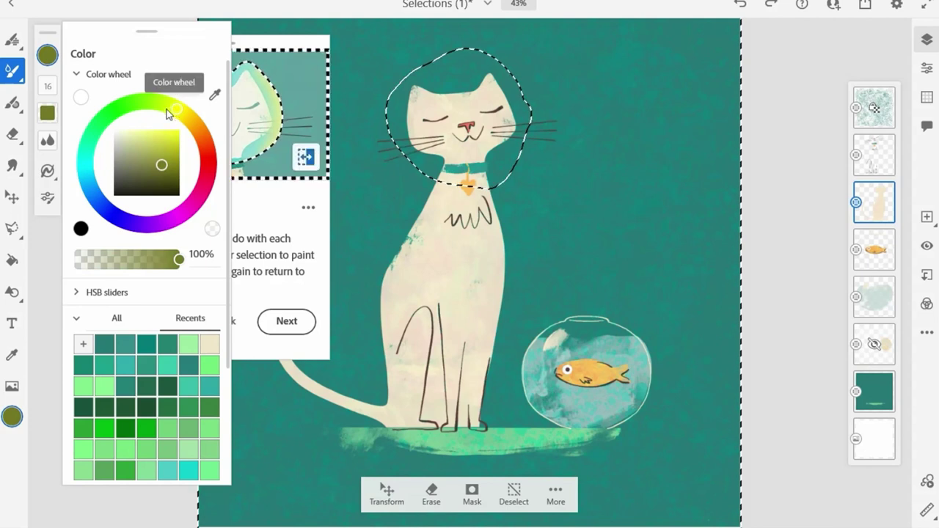
pyautogui.moveTo(163, 140); pyautogui.dragTo(173, 130)
# Paint loose yellow test strokes across the edge of the inverted selection around the cat's head.
pyautogui.moveTo(550, 59); pyautogui.dragTo(530, 93)
pyautogui.moveTo(417, 20); pyautogui.dragTo(445, 54)
pyautogui.moveTo(388, 42); pyautogui.dragTo(393, 82)
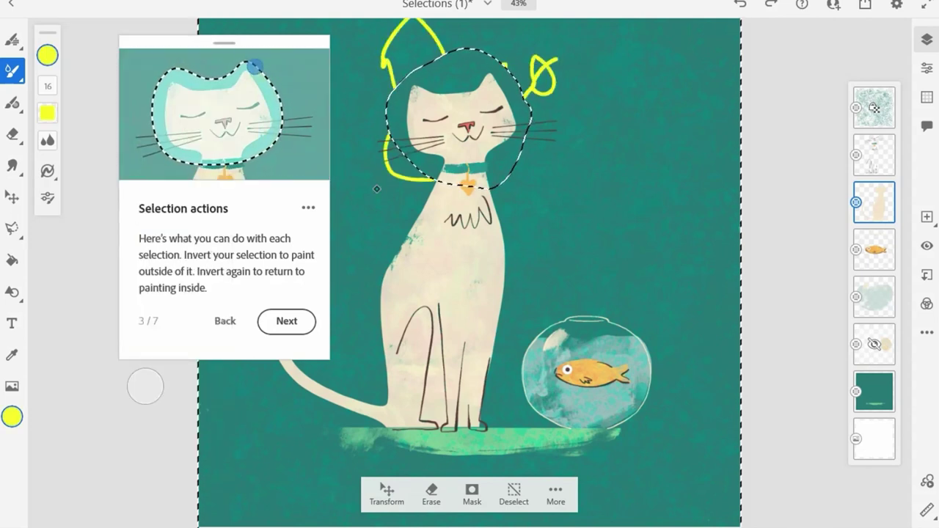
pyautogui.moveTo(377, 188); pyautogui.dragTo(433, 179)
pyautogui.moveTo(522, 168); pyautogui.dragTo(542, 192)
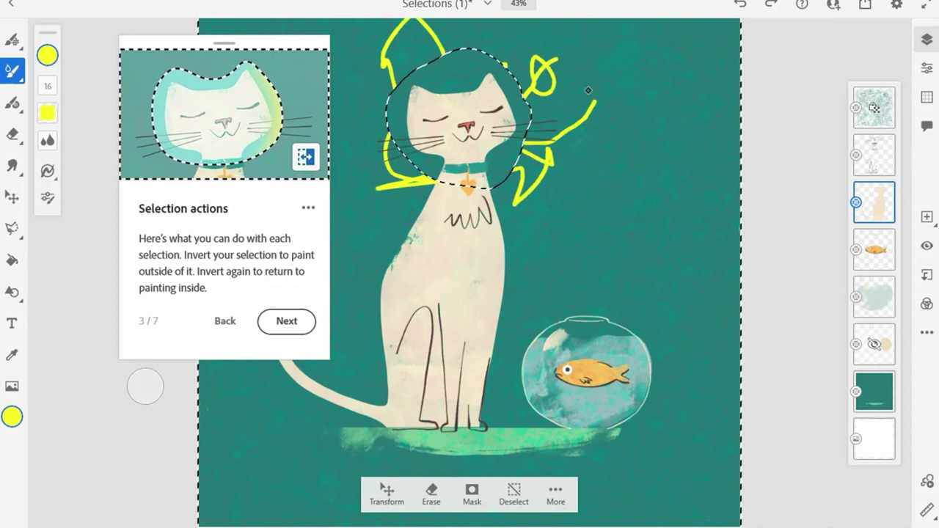
# Undo all the yellow strokes around the cat's head.
pyautogui.hotkey('ctrl', 'z')
pyautogui.hotkey('ctrl', 'z')
pyautogui.hotkey('ctrl', 'z')
pyautogui.hotkey('ctrl', 'z')
pyautogui.hotkey('ctrl', 'z')
pyautogui.hotkey('ctrl', 'z')
pyautogui.hotkey('ctrl', 'z')
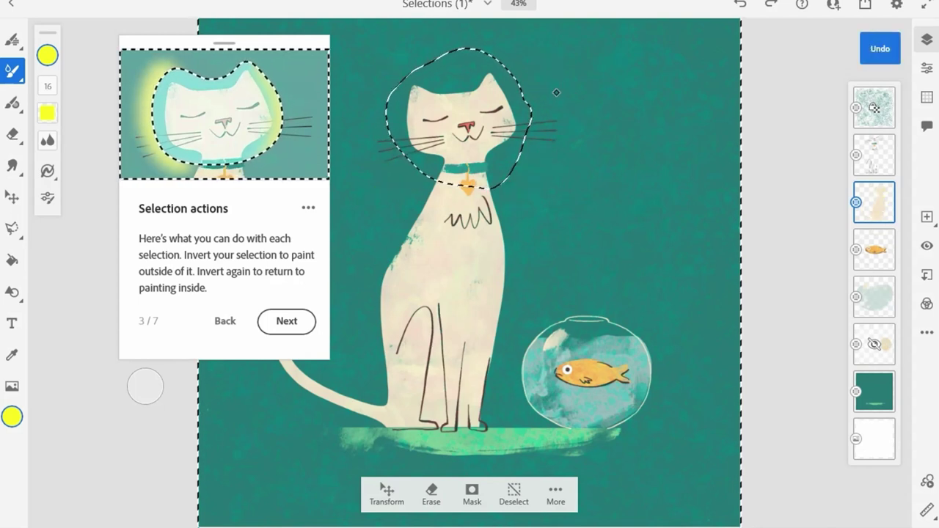
# Advance the tour past transforming selection contents and Selection tool options to Deselect.
pyautogui.click(286, 320)
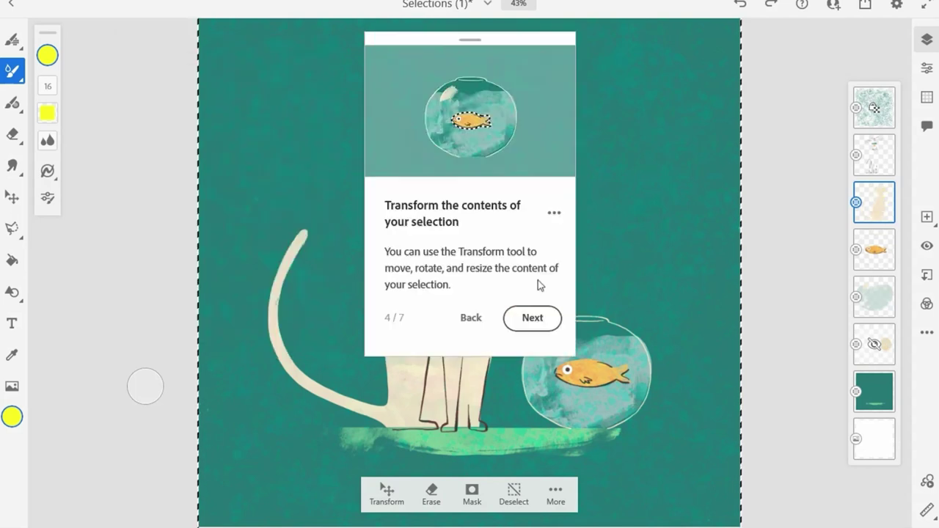
pyautogui.click(532, 318)
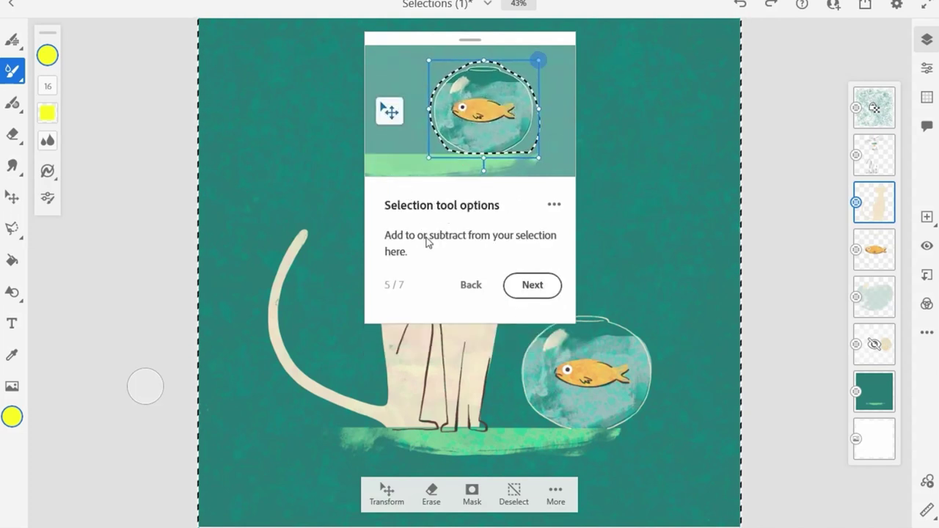
pyautogui.click(538, 293)
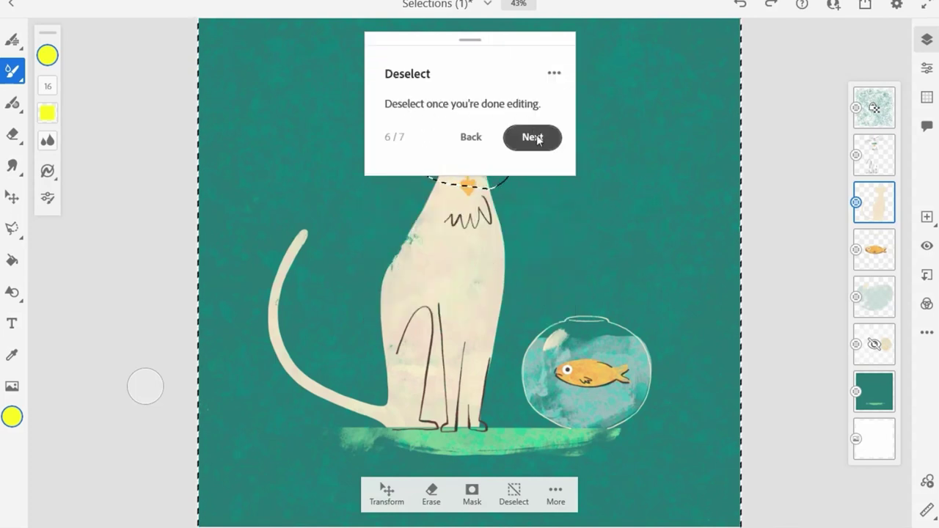
# Deselect the inverted selection and advance the tour to Restore last selection.
pyautogui.moveTo(476, 45); pyautogui.dragTo(279, 62)
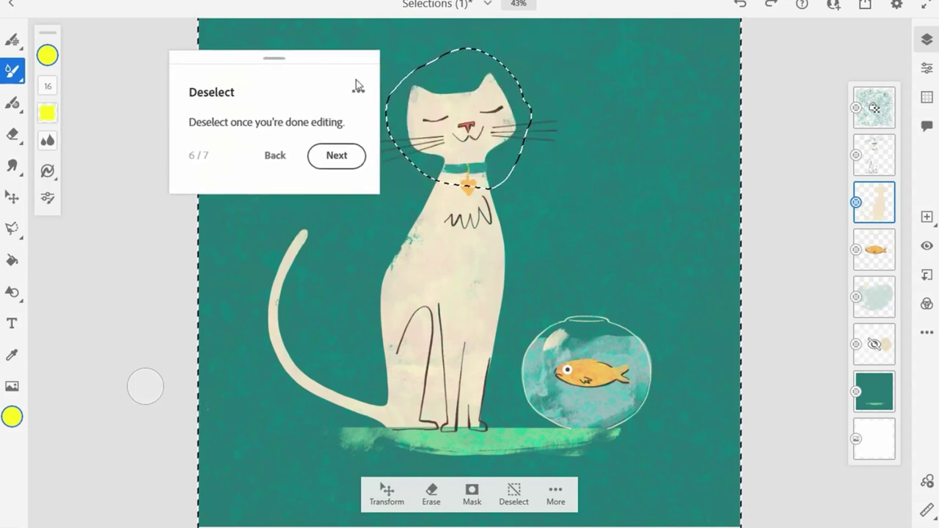
pyautogui.click(514, 493)
pyautogui.click(337, 155)
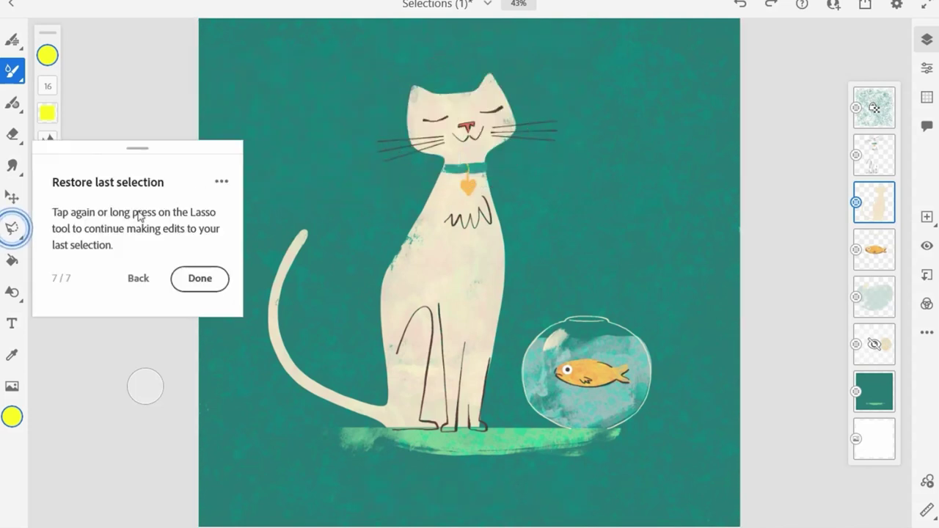
# View the selection tools with the option to load the last selection, and complete the Selections tour.
pyautogui.click(20, 233)
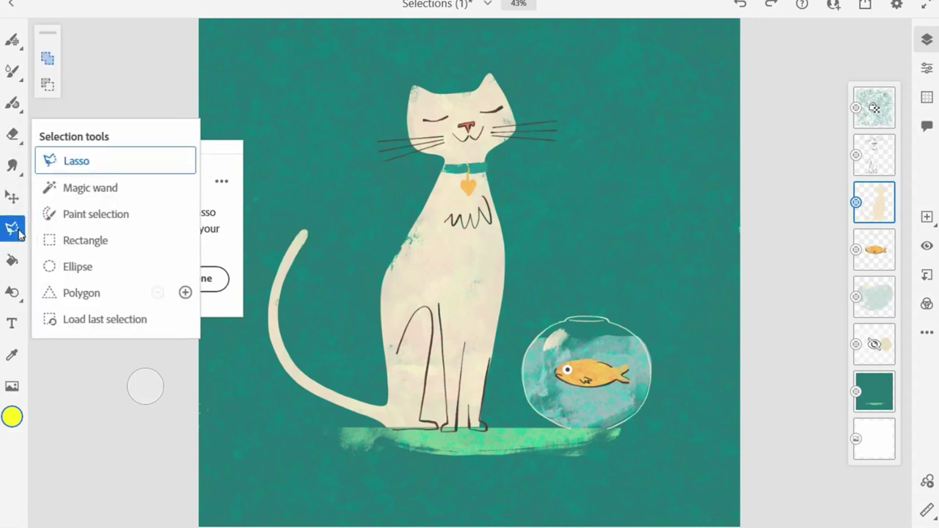
pyautogui.click(228, 251)
pyautogui.click(203, 276)
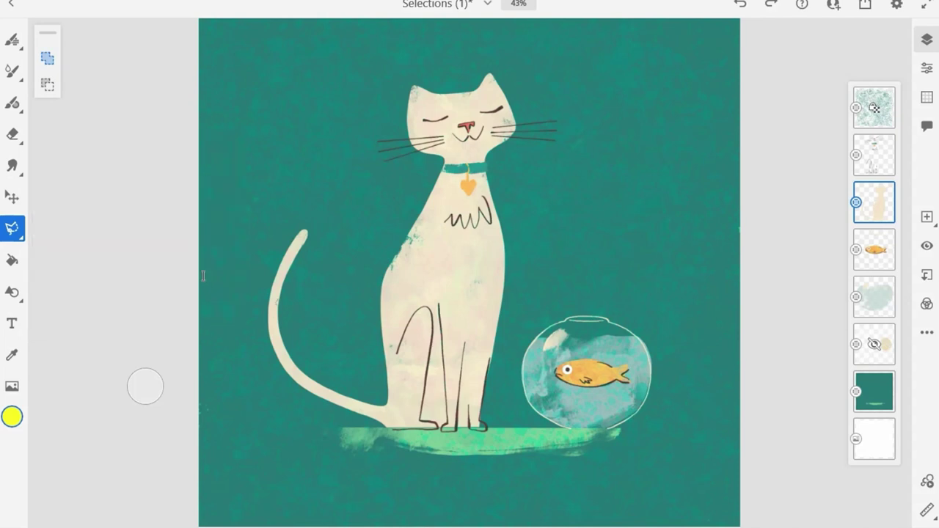
# Select the background around the cat with the Magic wand and adjust the selection's color margin.
pyautogui.click(16, 233)
pyautogui.click(79, 189)
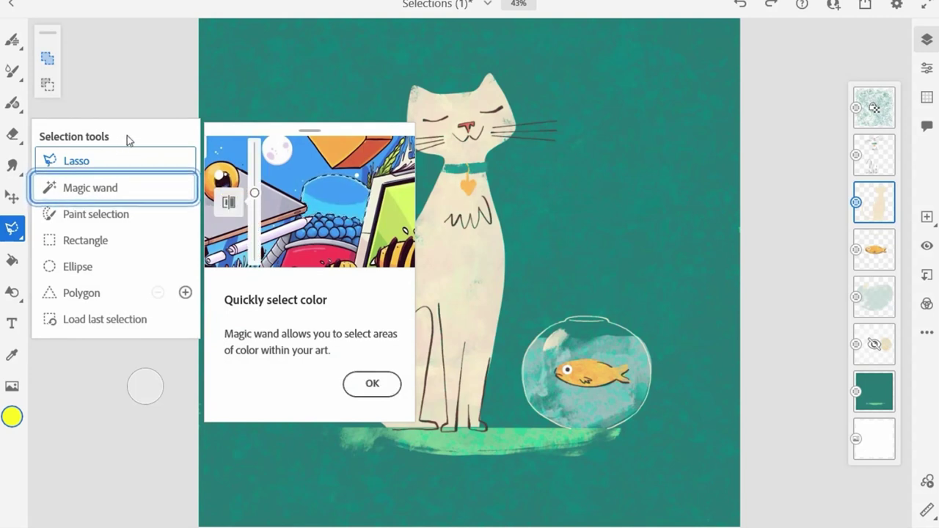
pyautogui.click(146, 189)
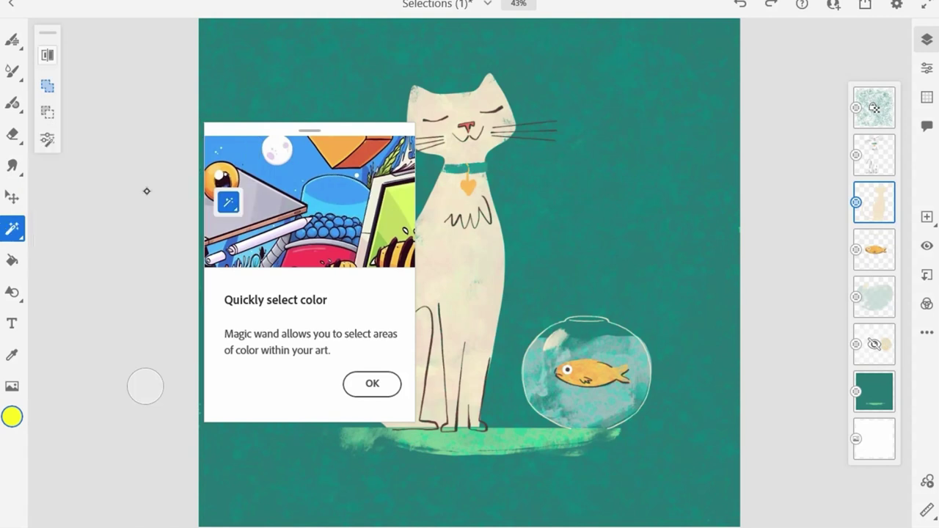
pyautogui.click(538, 111)
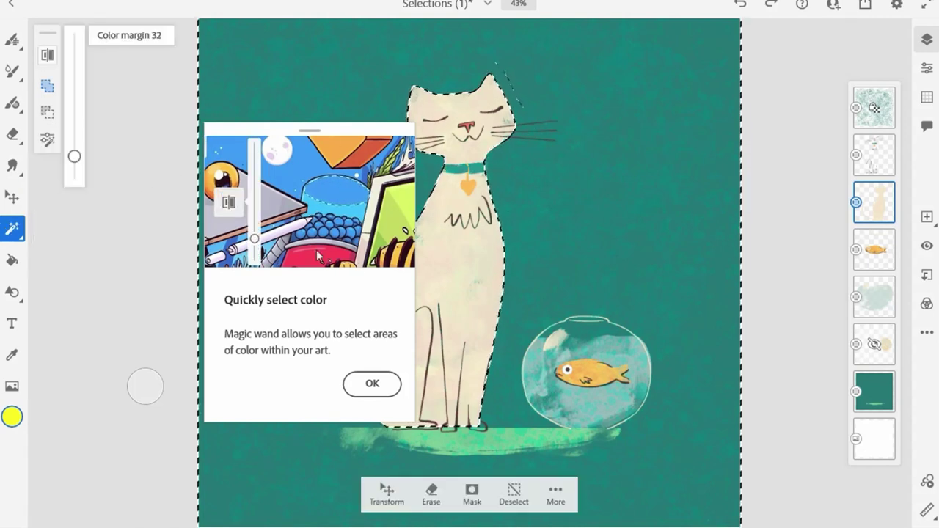
pyautogui.moveTo(74, 156); pyautogui.dragTo(94, 174)
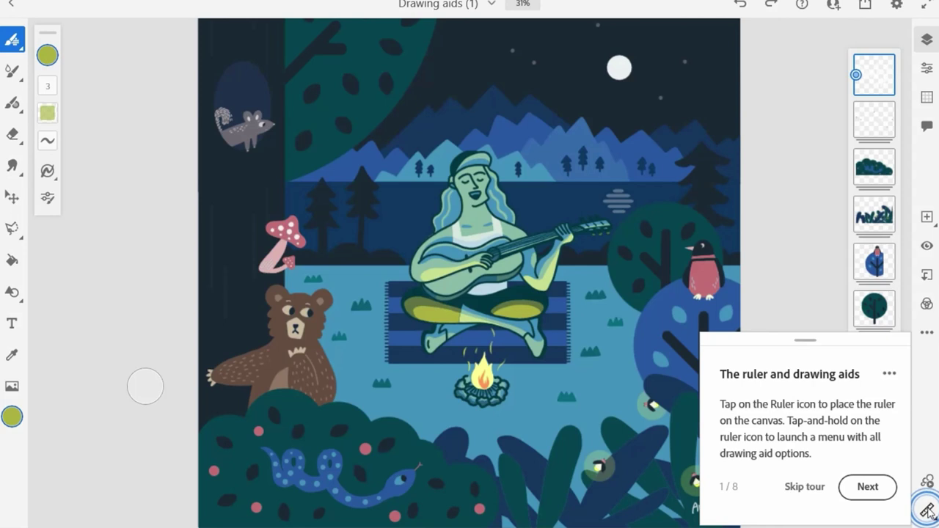
# Place the ruler on the canvas, try the circle, square and polygon drawing aids, and switch back to the ruler.
pyautogui.click(928, 511)
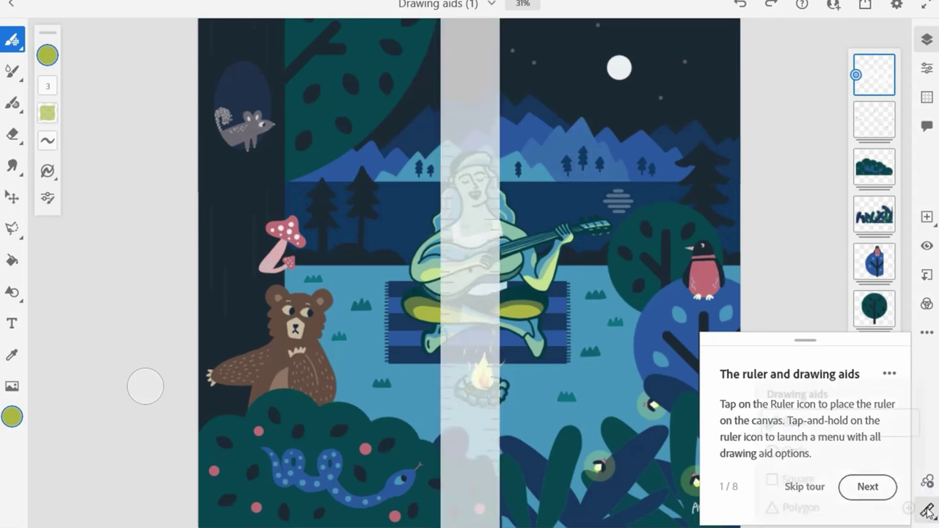
pyautogui.click(770, 452)
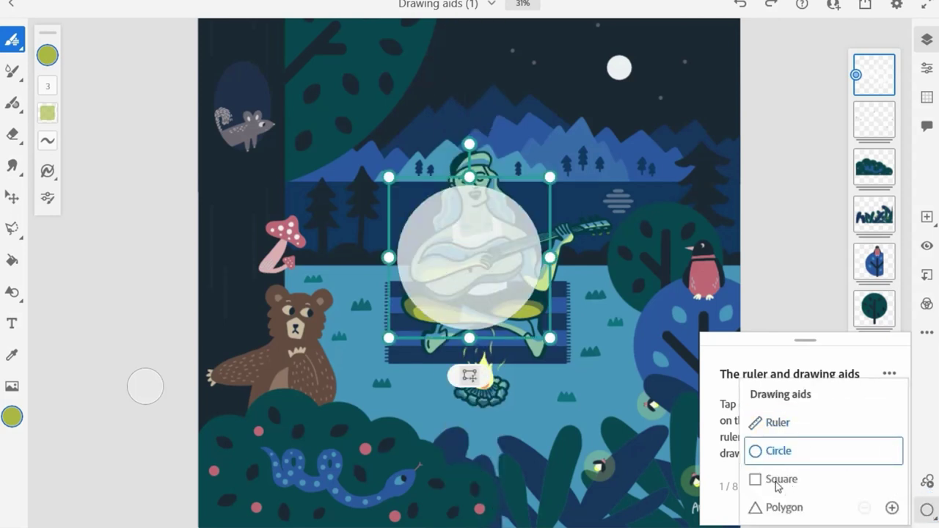
pyautogui.click(778, 480)
pyautogui.click(782, 508)
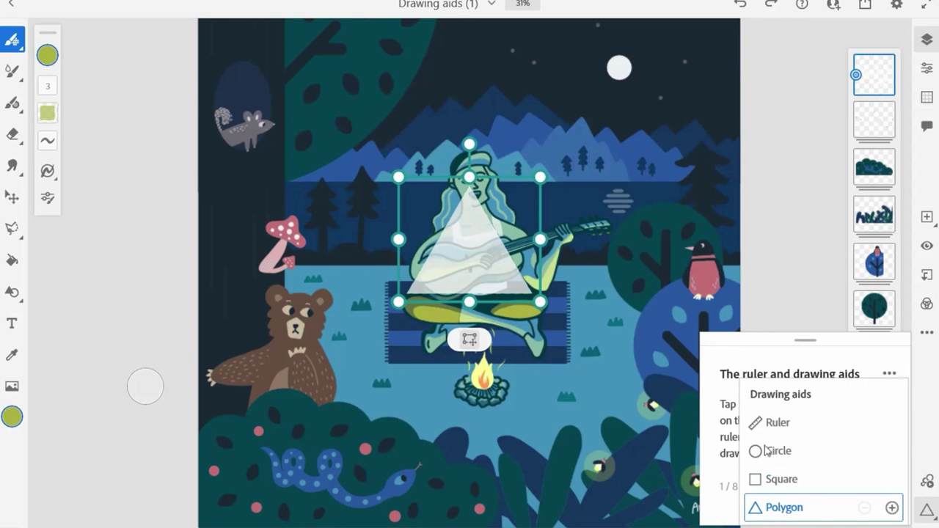
pyautogui.click(777, 424)
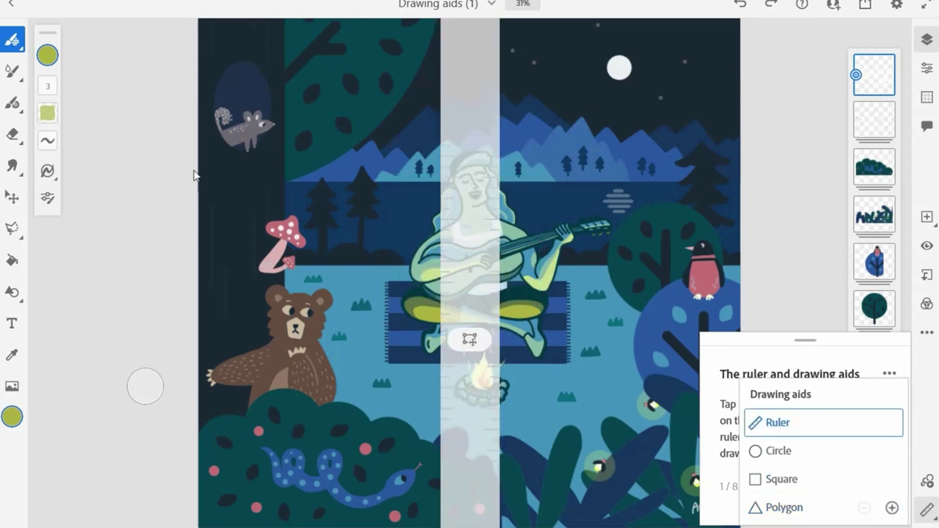
pyautogui.click(436, 101)
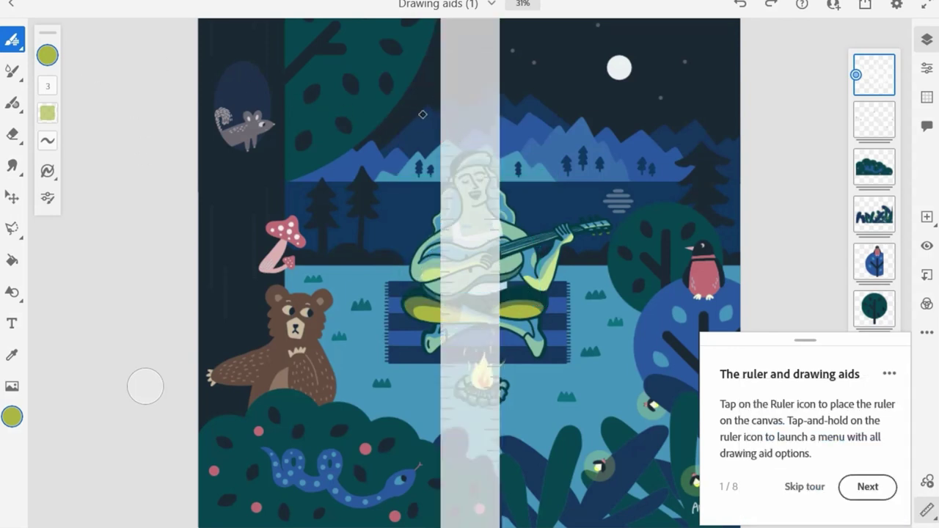
# Draw straight vertical lines along both edges of the ruler with brush size 48, the first about 2172 px long.
pyautogui.moveTo(439, 119)
pyautogui.mouseDown()
pyautogui.moveTo(441, 376)
pyautogui.moveTo(515, 173)
pyautogui.moveTo(417, 219)
pyautogui.mouseUp()
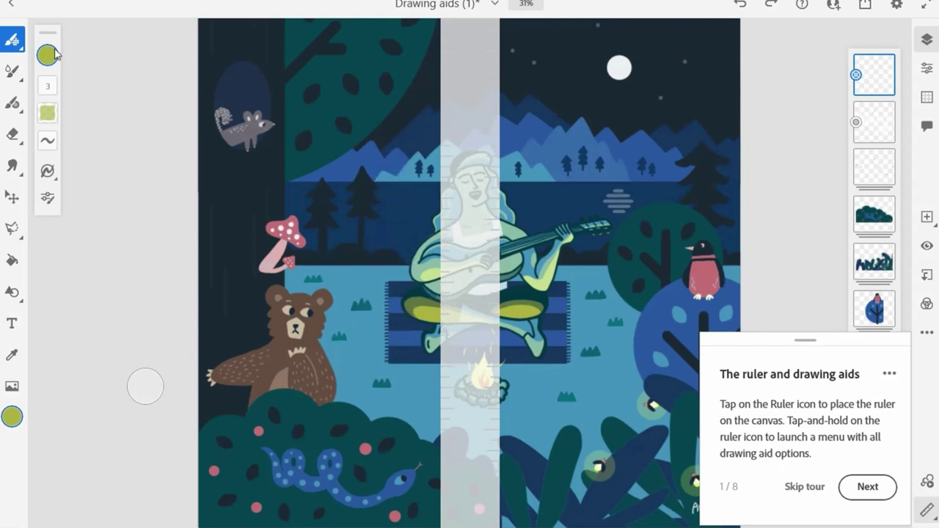
pyautogui.click(879, 83)
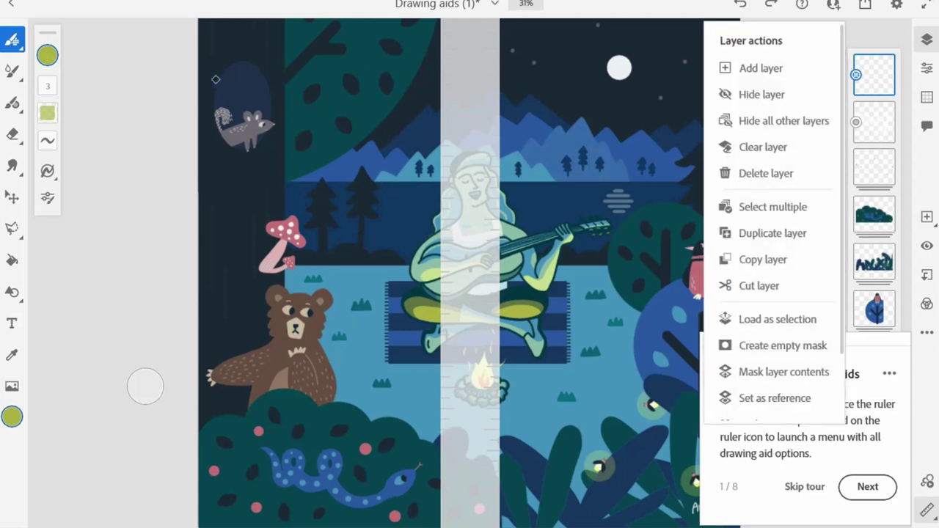
pyautogui.click(873, 82)
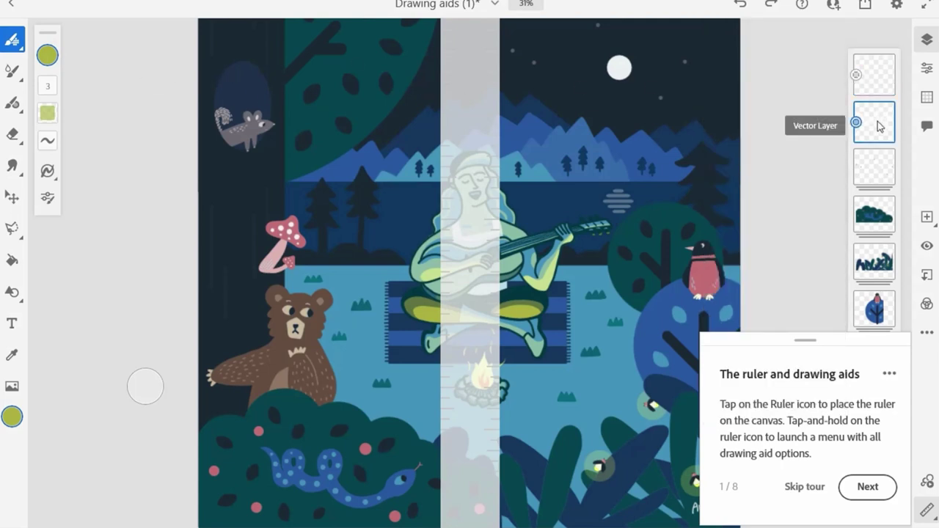
pyautogui.press('[')
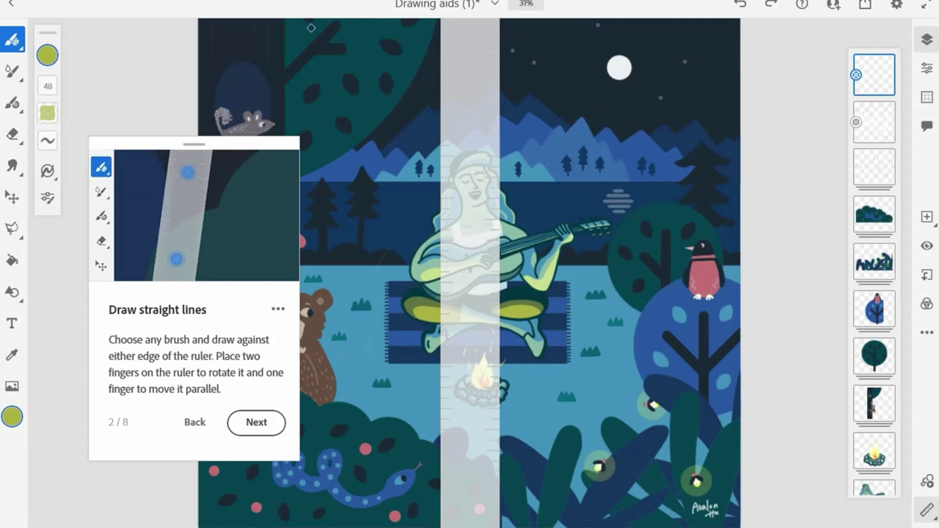
pyautogui.moveTo(486, 88); pyautogui.dragTo(488, 509)
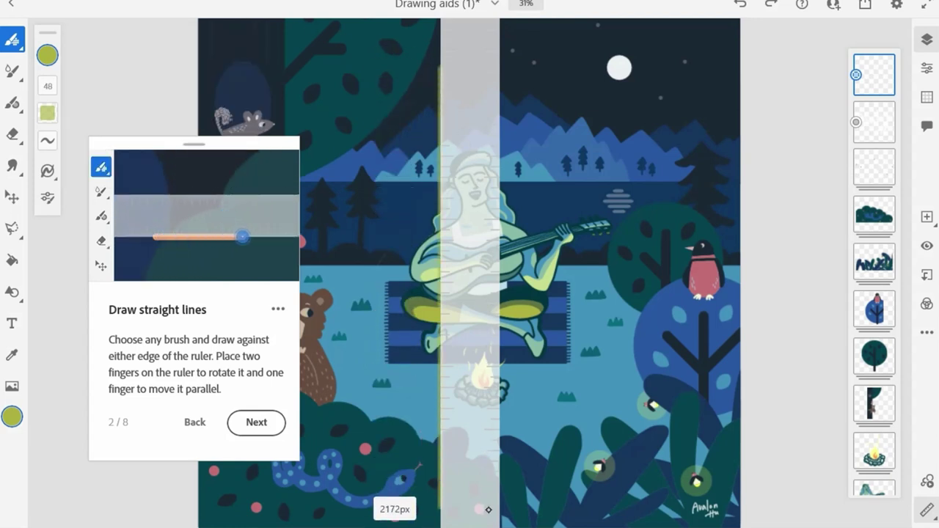
pyautogui.moveTo(488, 76)
pyautogui.mouseDown()
pyautogui.moveTo(462, 425)
pyautogui.moveTo(465, 512)
pyautogui.mouseUp()
# Look over the two drawn lines, view their transform options, and leave without applying a change.
pyautogui.scroll(-5, 449, 290)
pyautogui.scroll(4, 472, 260)
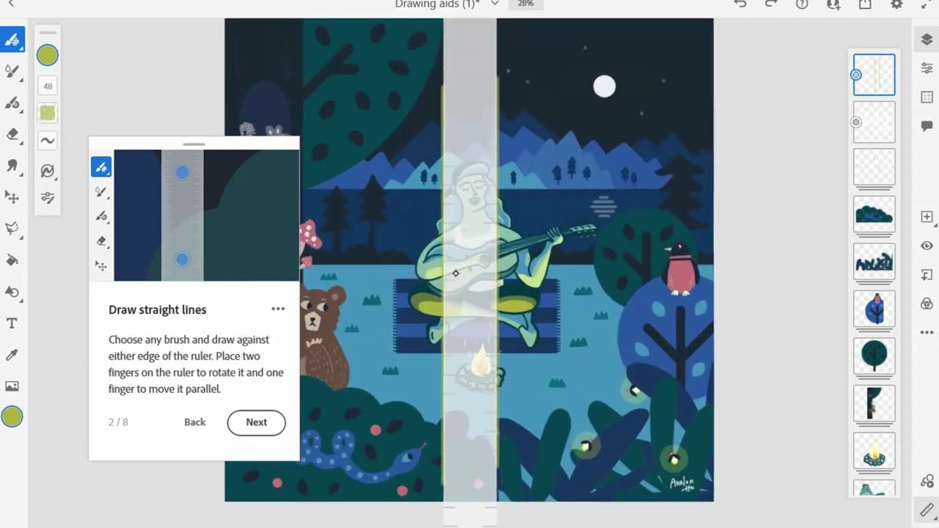
pyautogui.scroll(-2, 490, 240)
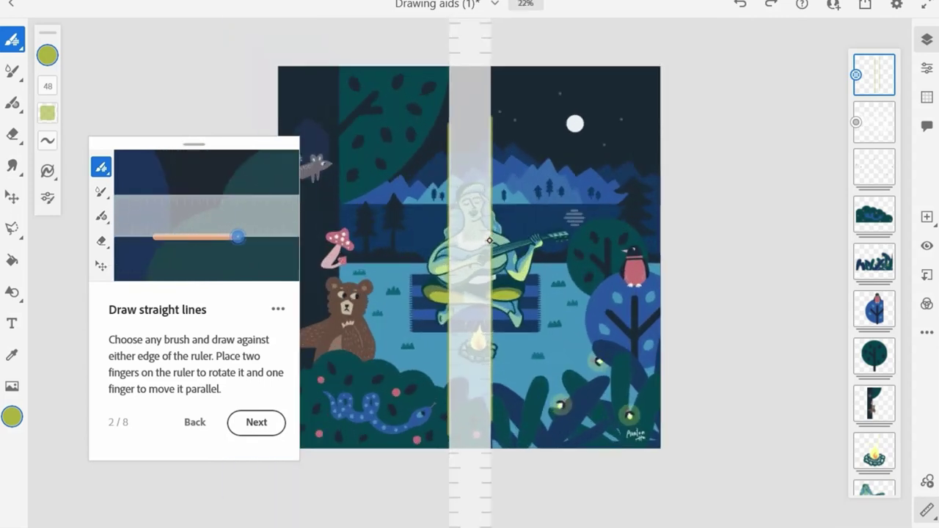
pyautogui.scroll(3, 484, 233)
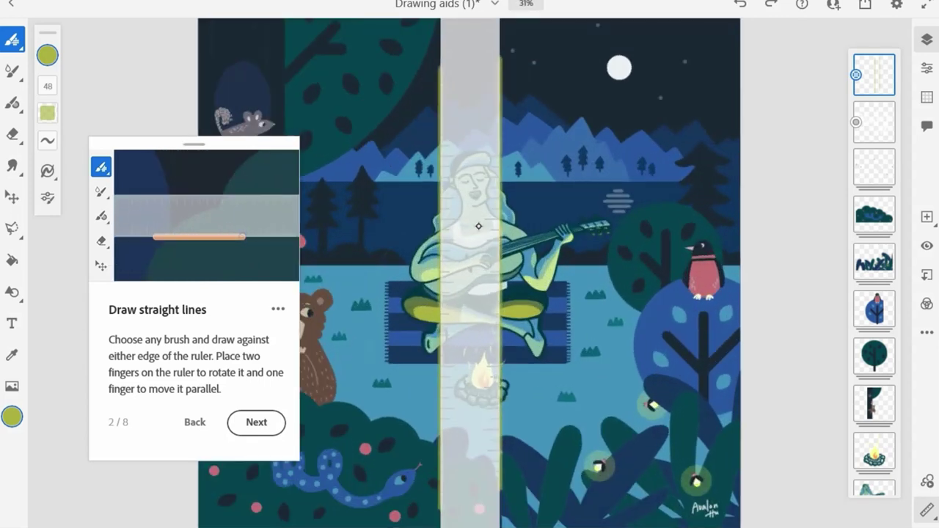
pyautogui.click(11, 199)
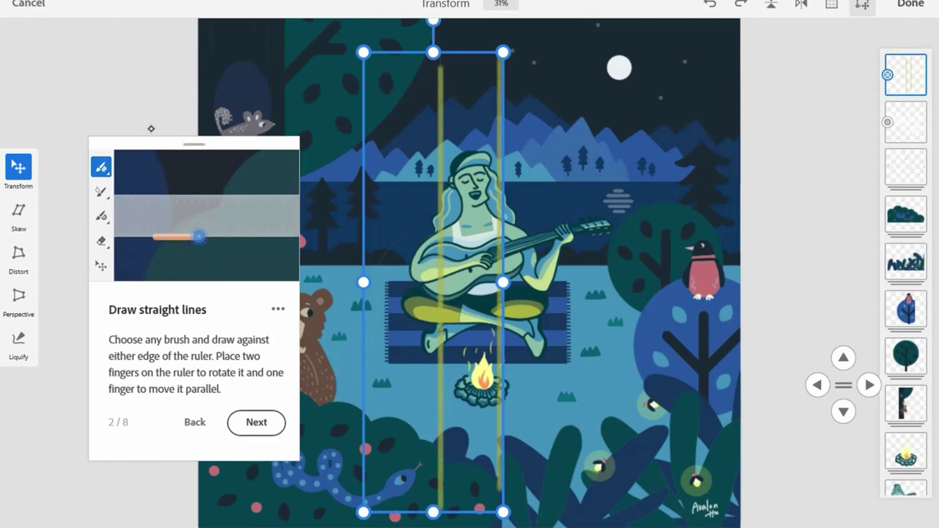
pyautogui.click(28, 7)
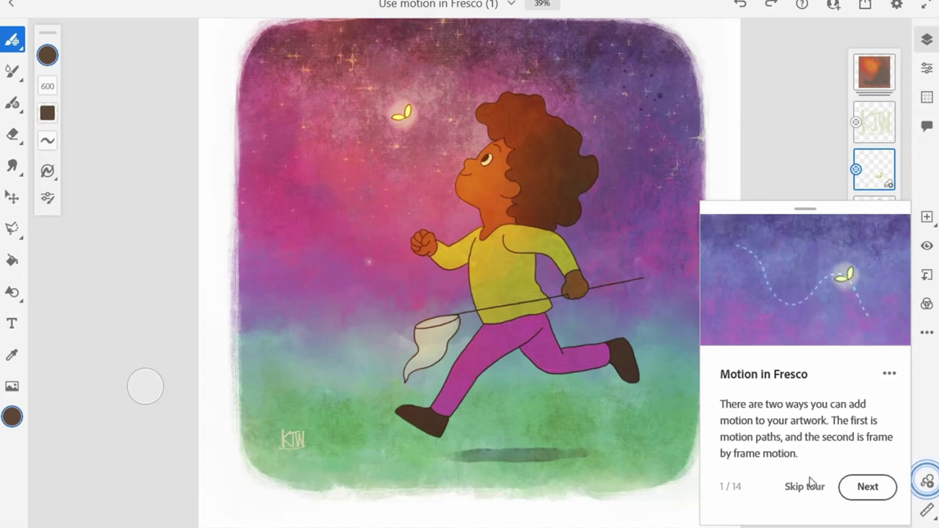
# Advance the motion tour to What's the difference?, show the motion timeline, and preview all the motion briefly.
pyautogui.click(866, 491)
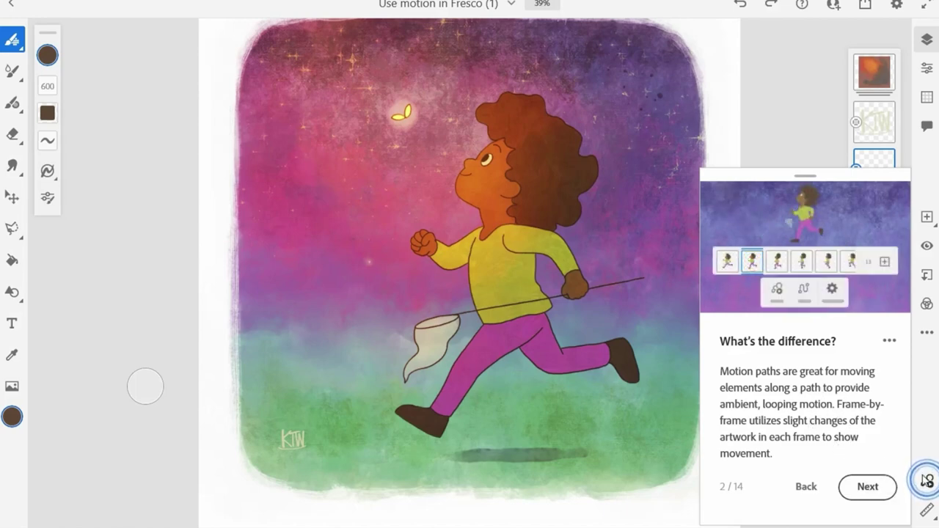
pyautogui.click(927, 481)
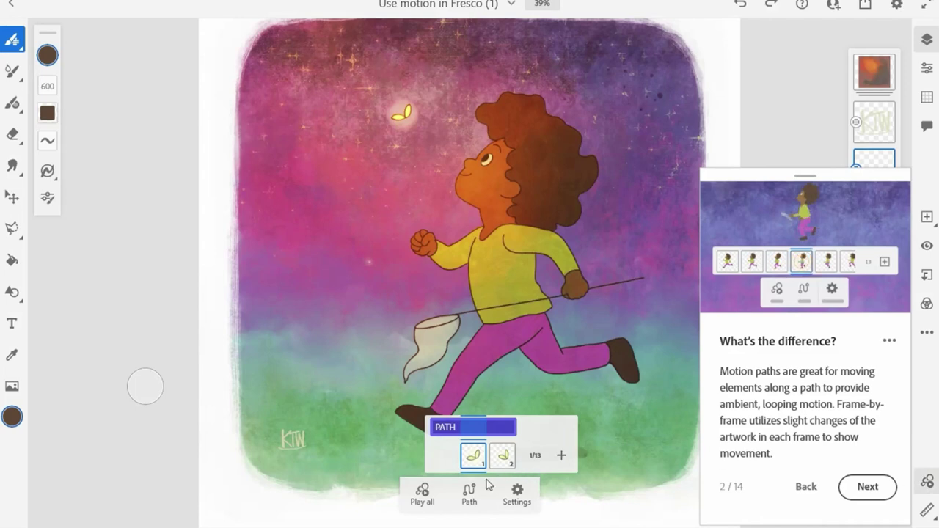
pyautogui.click(428, 499)
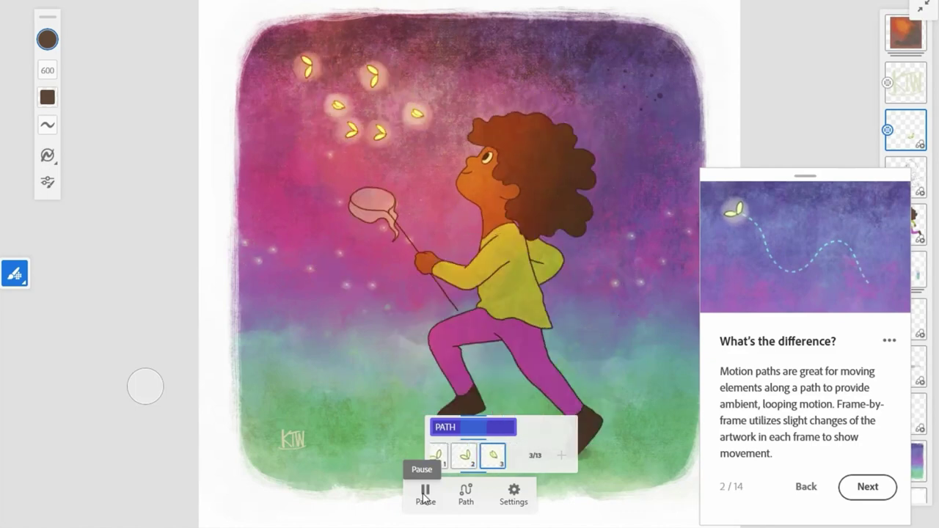
pyautogui.click(424, 493)
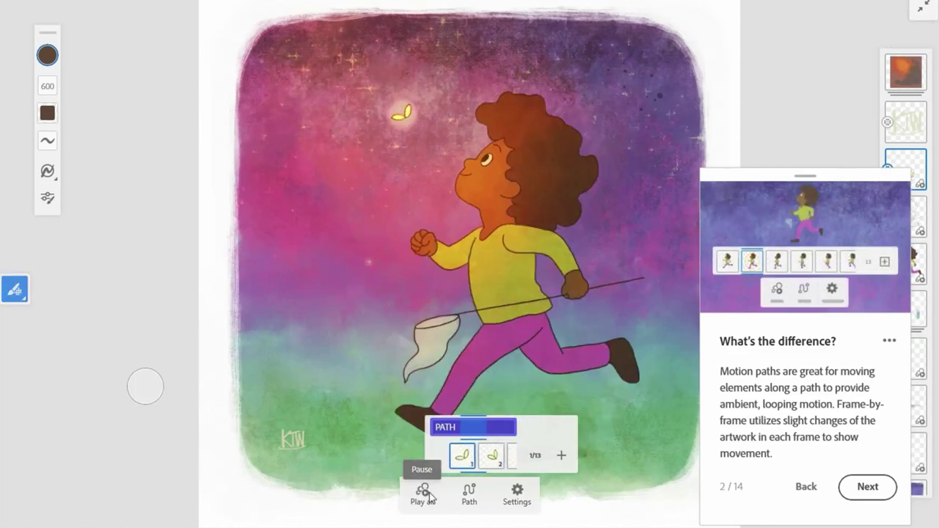
# Advance the tour past Turn on motion to Motion timeline and view the layer actions of the firefly layer.
pyautogui.click(867, 488)
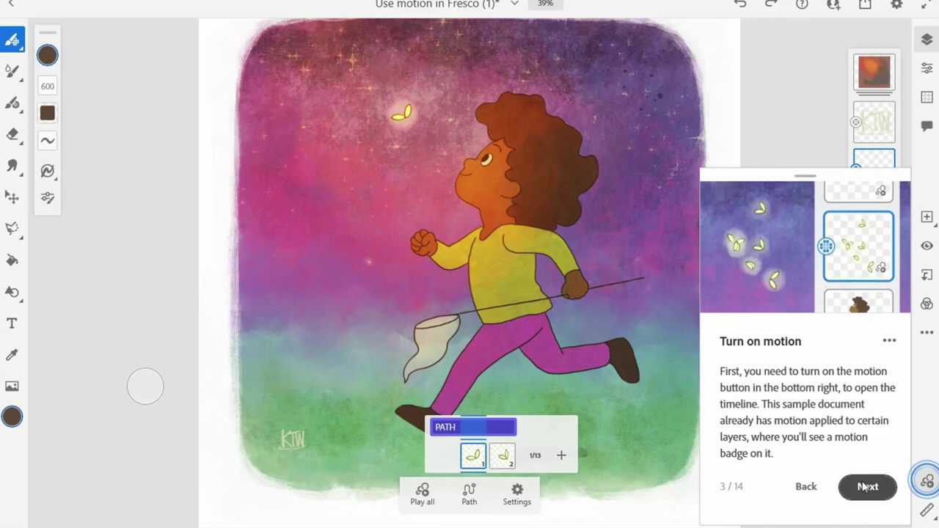
pyautogui.click(867, 487)
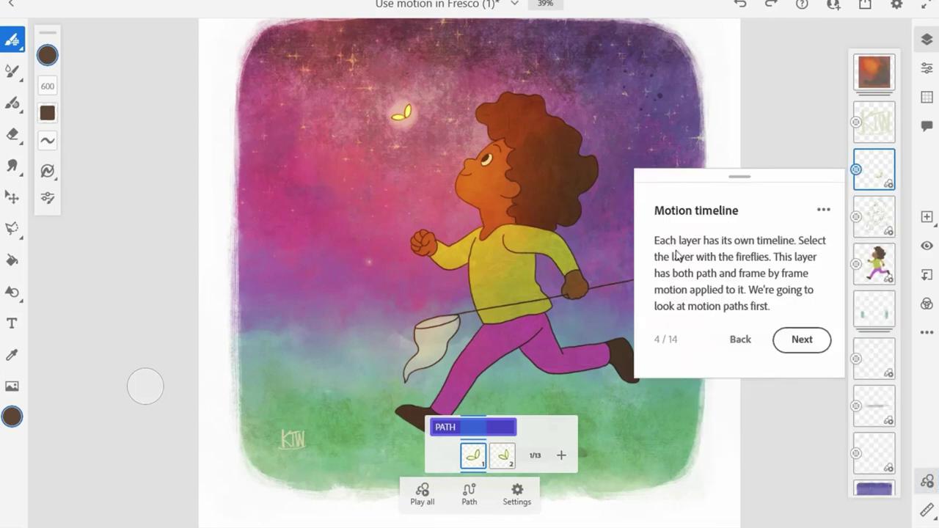
pyautogui.click(878, 171)
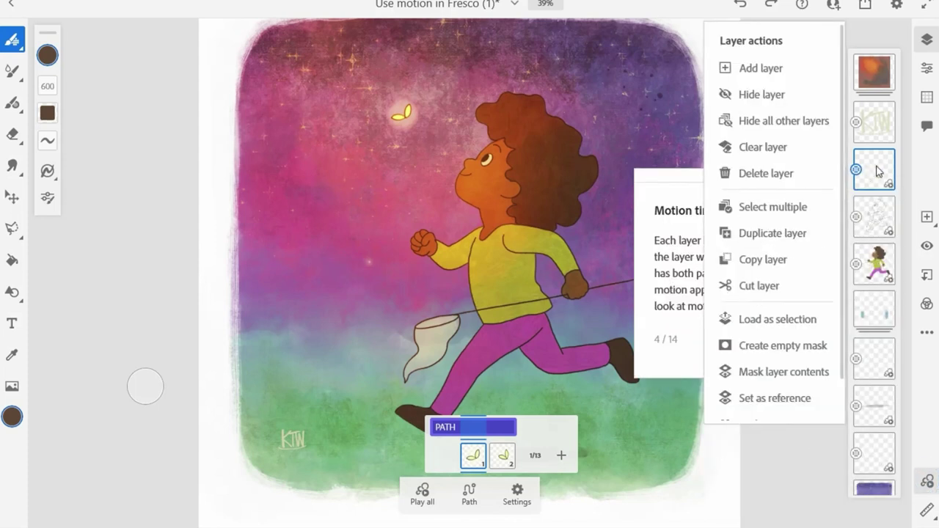
pyautogui.click(879, 171)
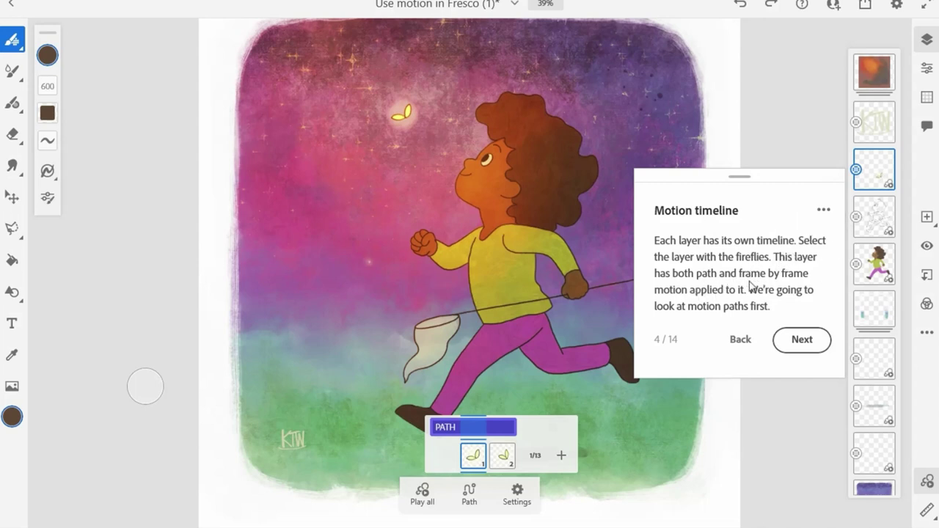
# Show the fireflies' motion path, advance the tour to Add path effects, and look through the path effect settings.
pyautogui.click(818, 345)
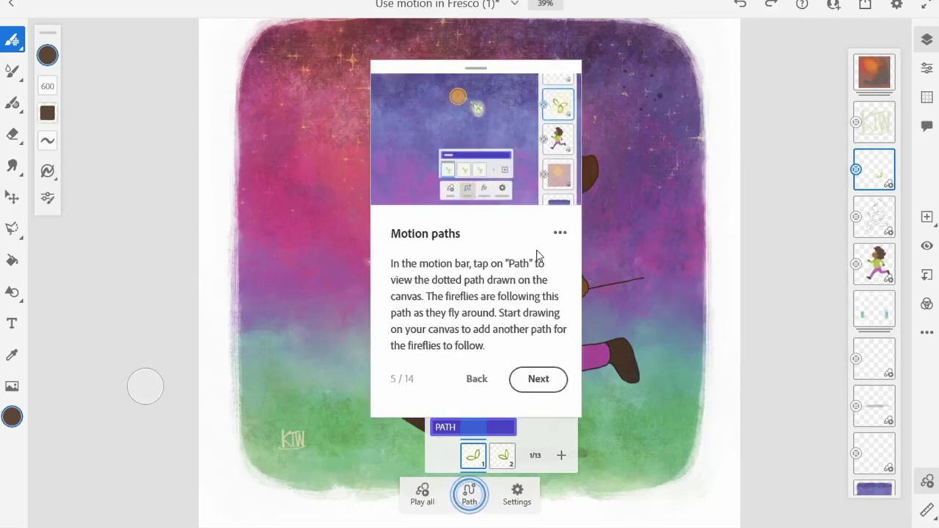
pyautogui.click(469, 499)
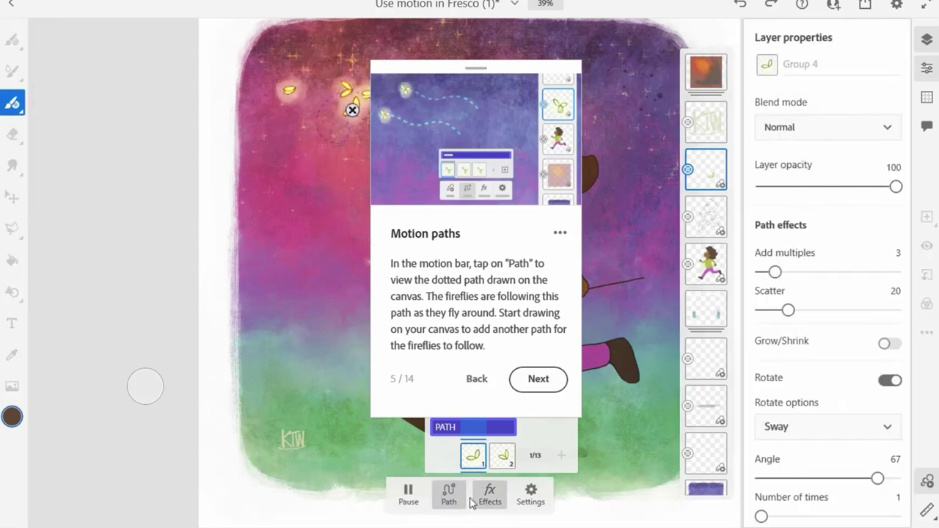
pyautogui.click(539, 379)
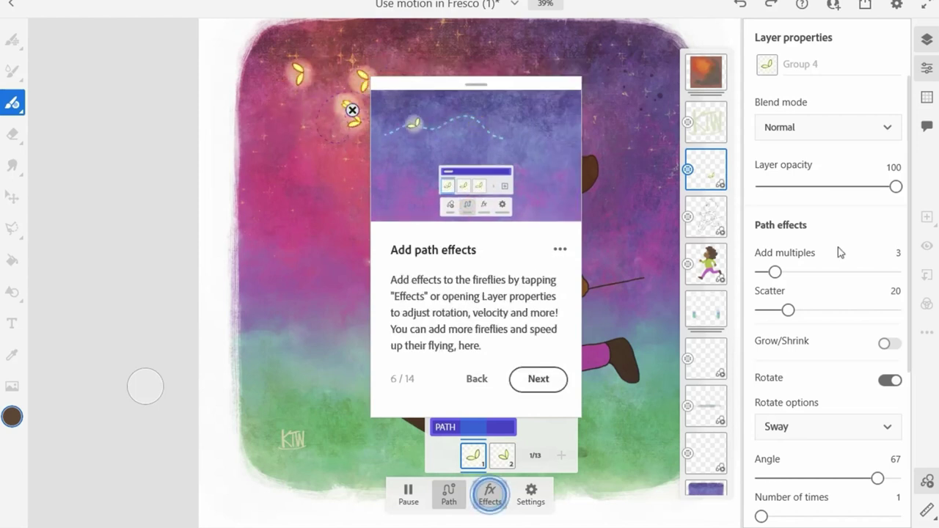
pyautogui.scroll(-4, 833, 250)
pyautogui.scroll(-1, 829, 254)
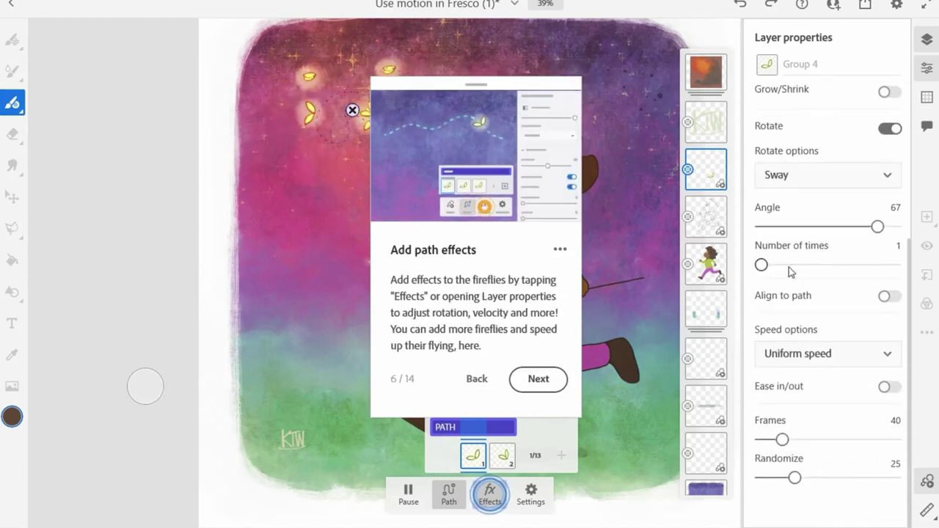
# Advance the tour to Path actions and view the actions available for the fireflies' path.
pyautogui.click(524, 379)
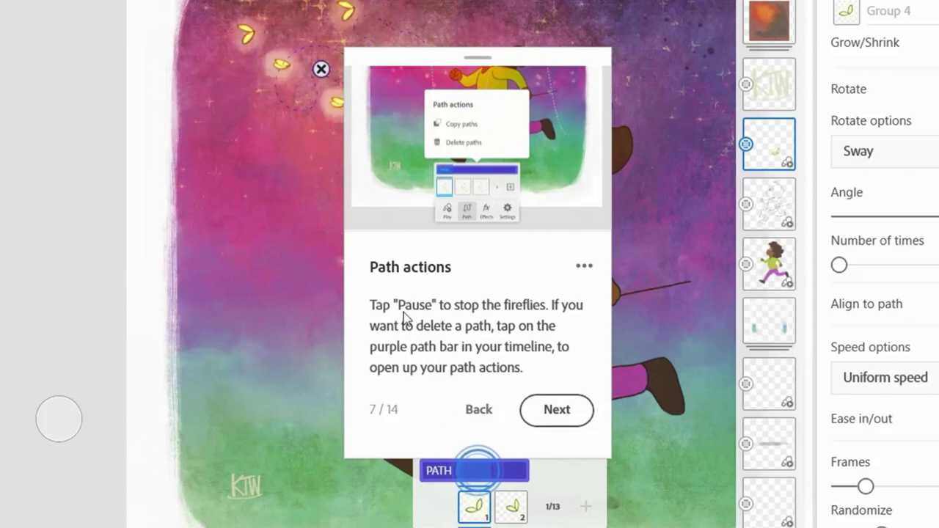
pyautogui.click(472, 474)
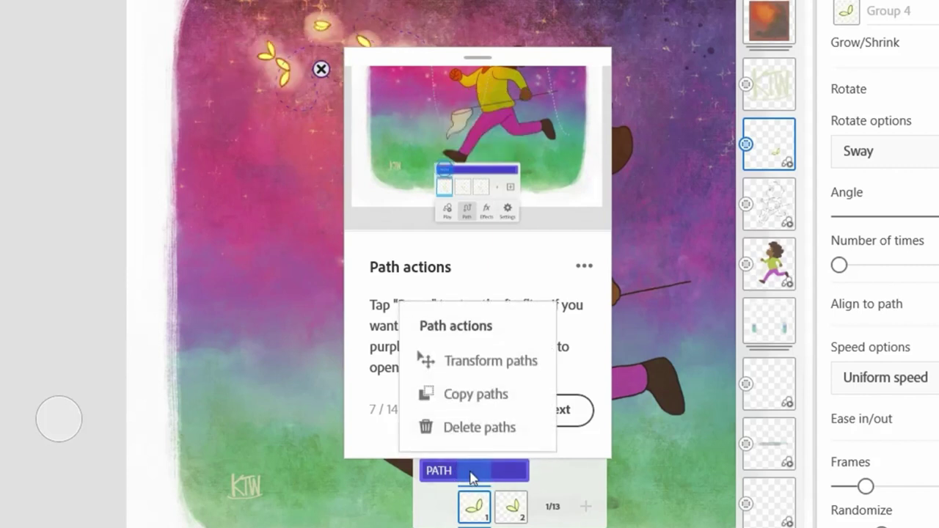
pyautogui.click(471, 473)
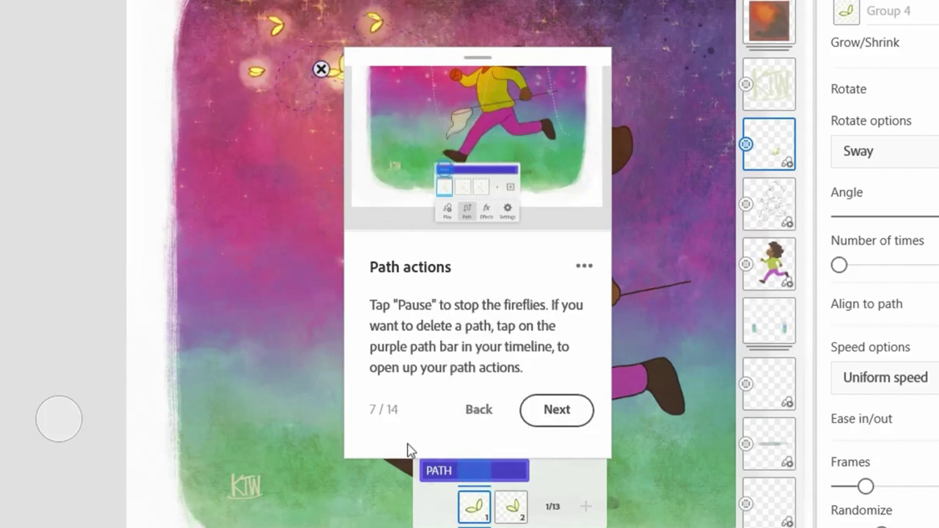
pyautogui.click(430, 474)
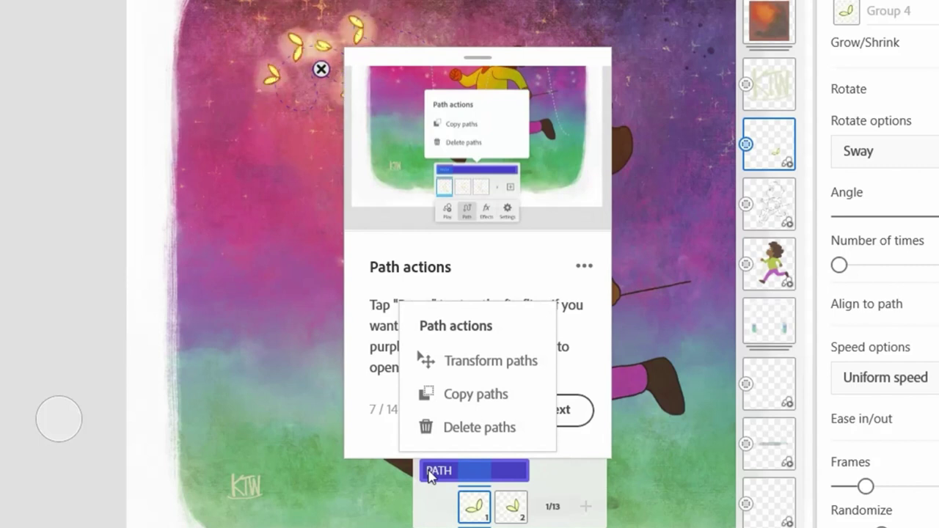
# Dismiss the path actions, stop the fireflies' playback, and advance the tour to Frame by frame.
pyautogui.click(430, 473)
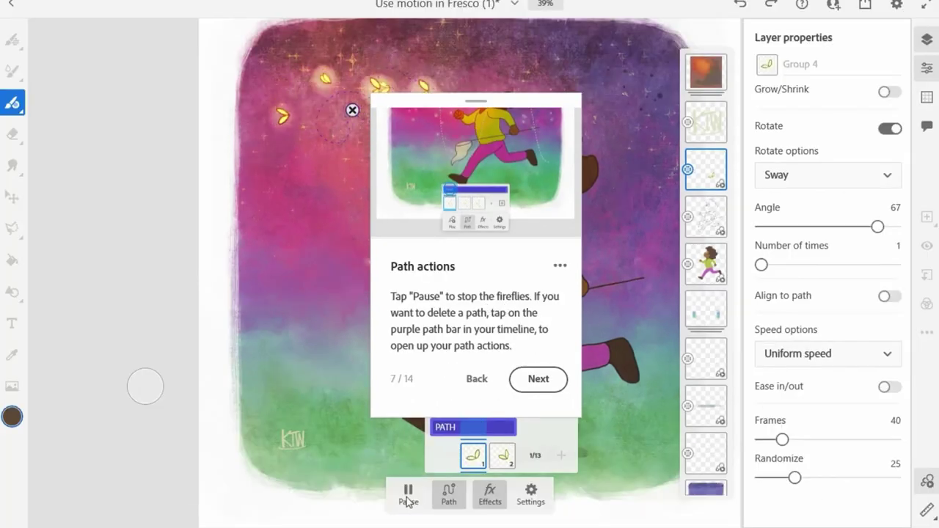
pyautogui.click(389, 527)
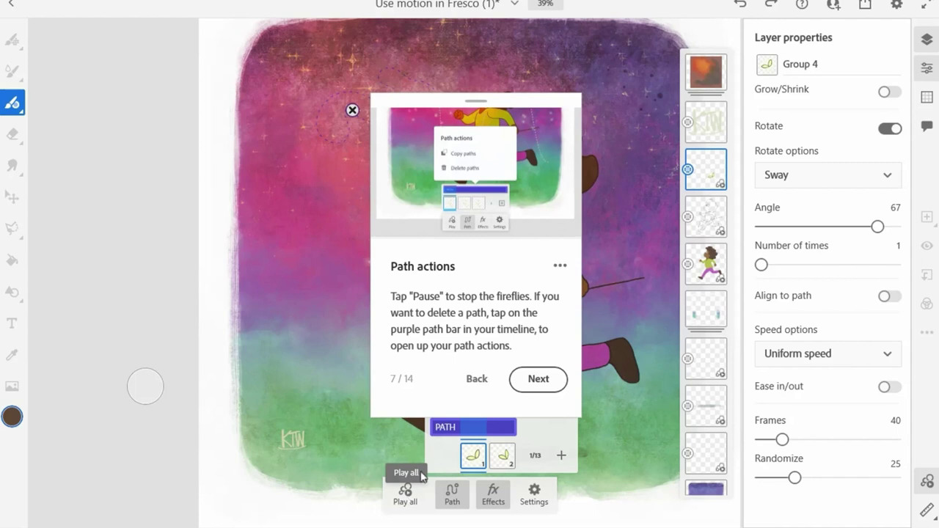
pyautogui.click(556, 391)
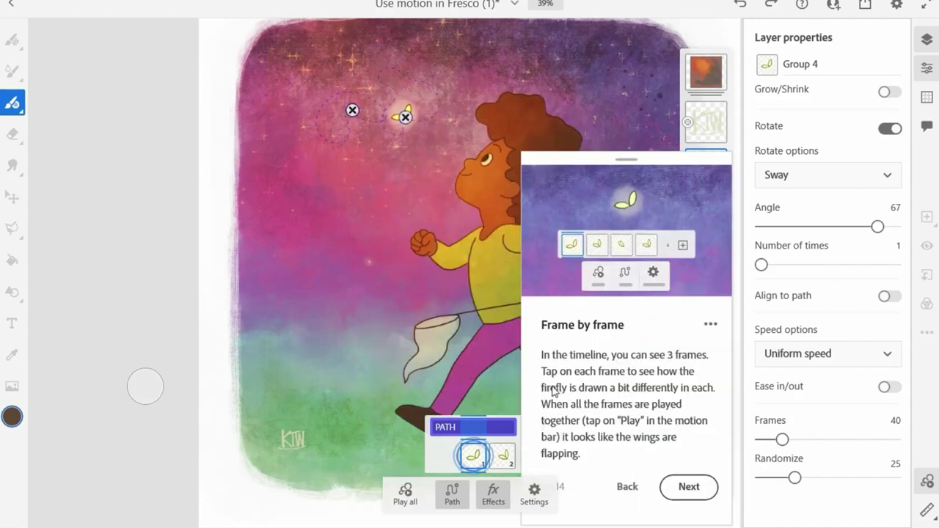
# View the actions available for the fireflies' first frame and play all the motion.
pyautogui.click(475, 466)
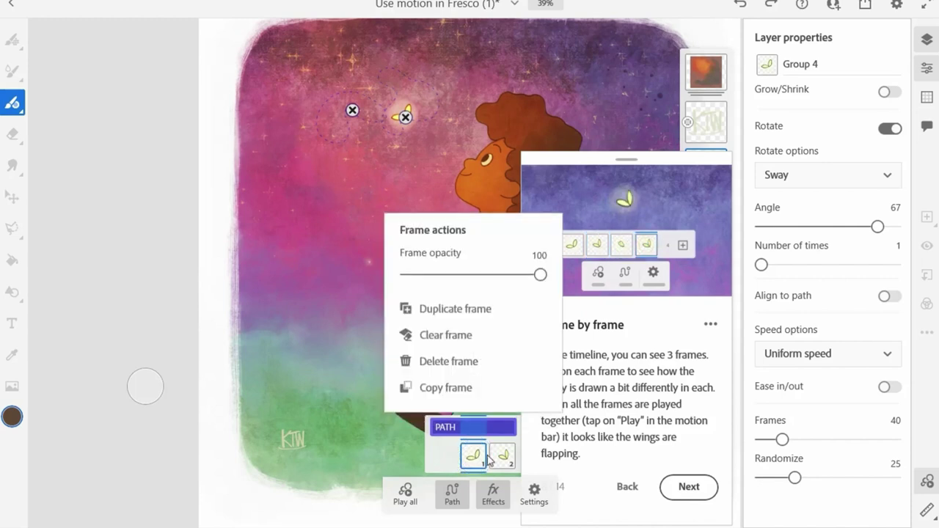
pyautogui.click(673, 438)
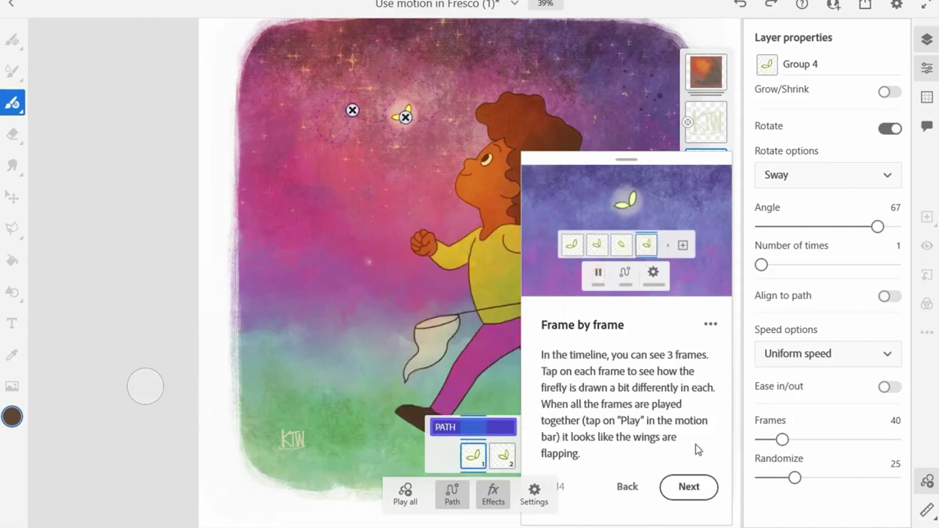
pyautogui.click(406, 494)
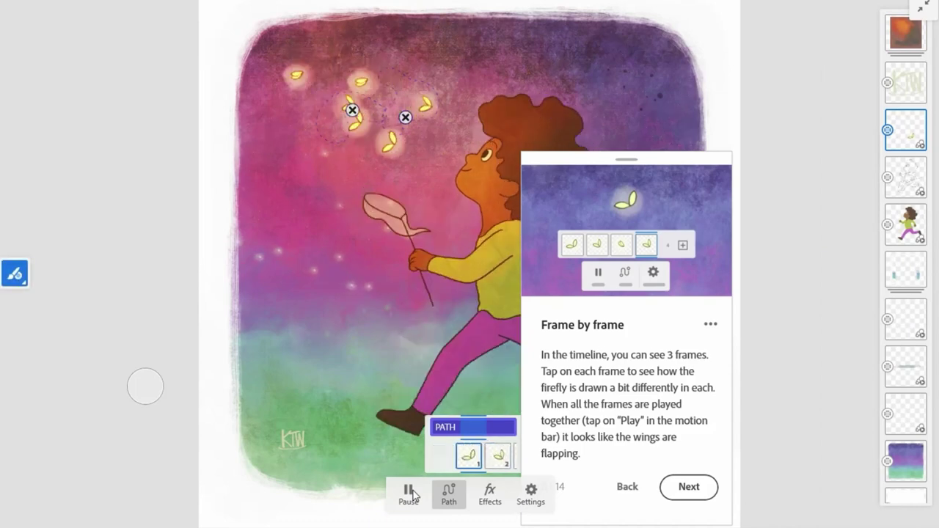
# Advance the tour to Let's try it, selecting the running boy's layer on the way, and stop the playback.
pyautogui.click(689, 487)
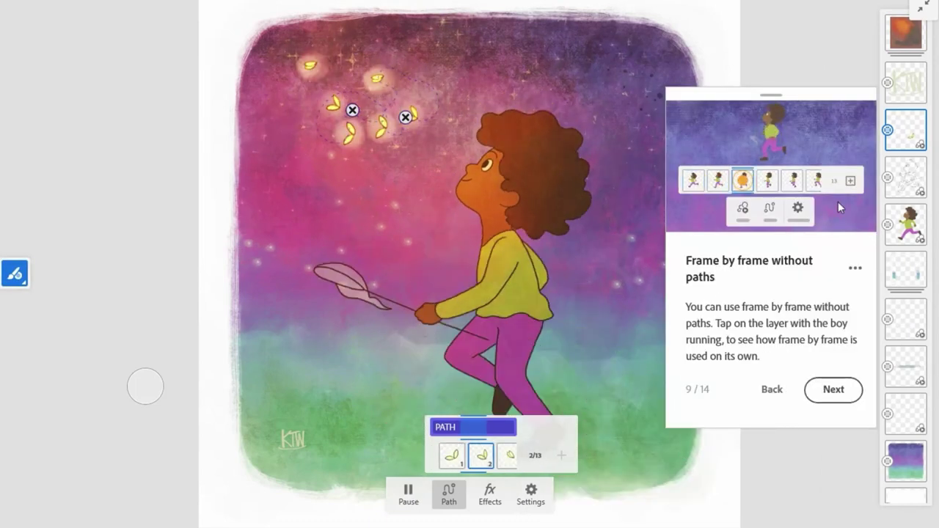
pyautogui.click(901, 224)
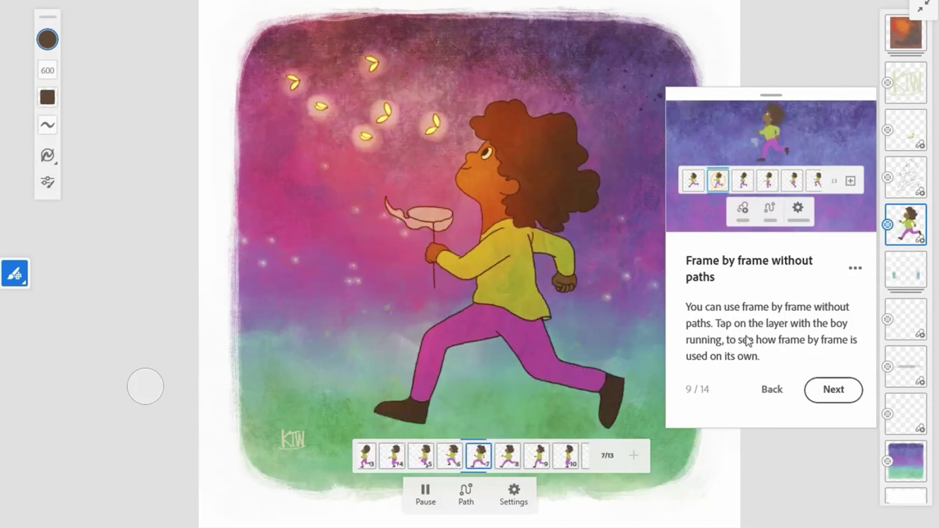
pyautogui.click(831, 399)
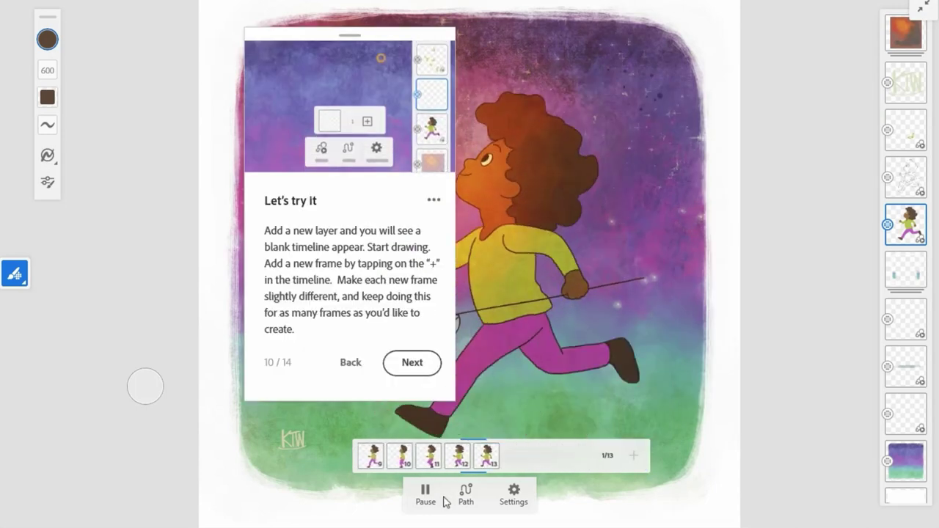
pyautogui.click(427, 495)
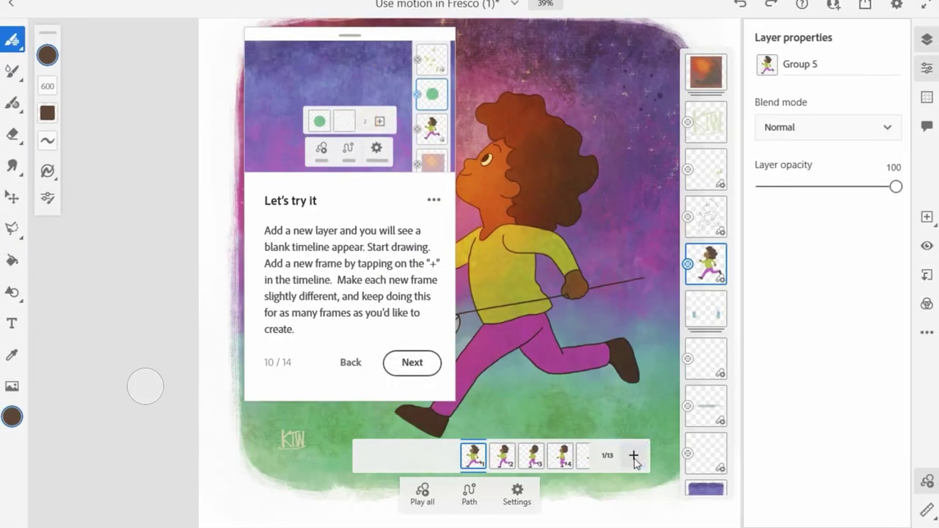
# Add a blank frame after the running boy's first frame, preview the motion, and undo the added frame.
pyautogui.click(634, 457)
pyautogui.click(436, 497)
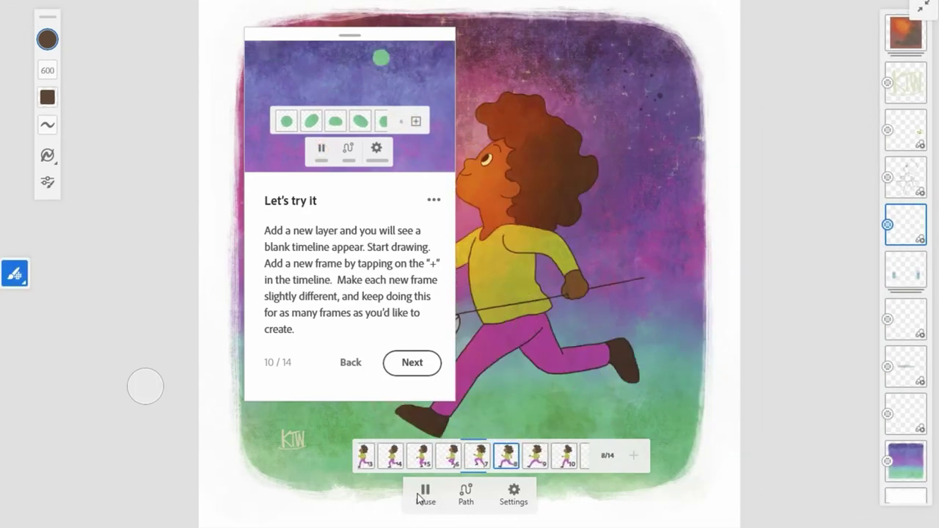
pyautogui.click(424, 493)
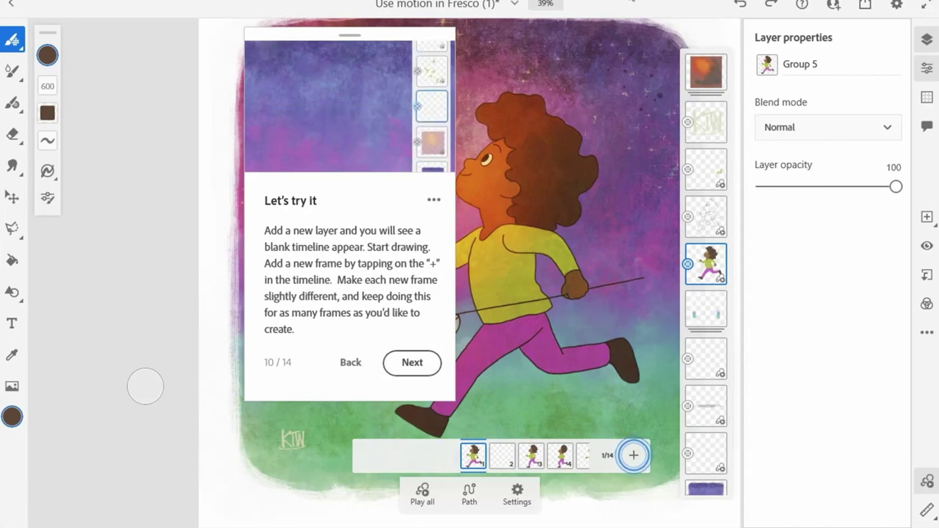
pyautogui.click(739, 6)
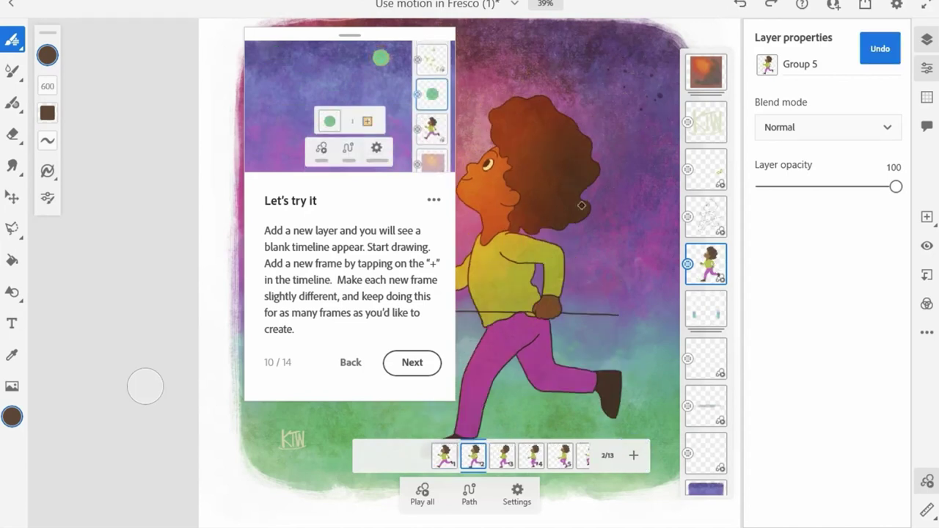
# Advance the tour to Edit frames and step to the running boy's third and fourth frames.
pyautogui.click(412, 364)
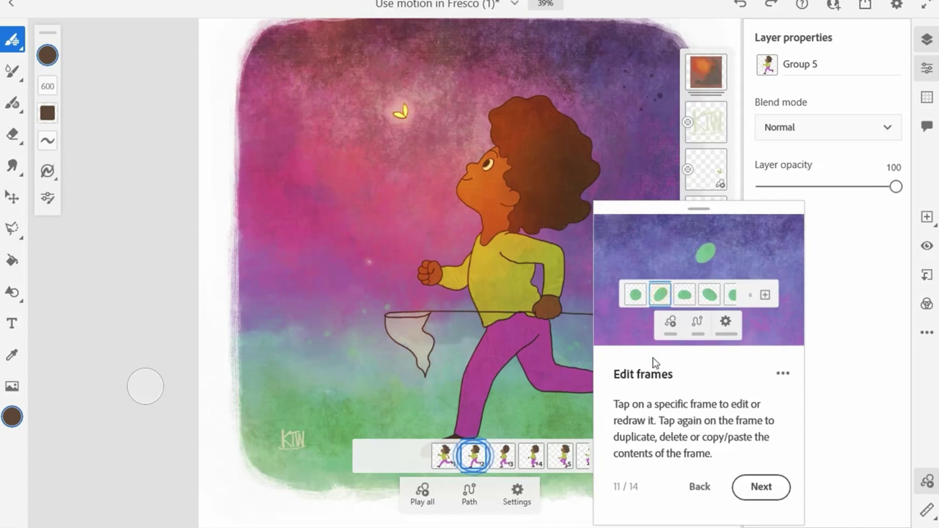
pyautogui.click(507, 458)
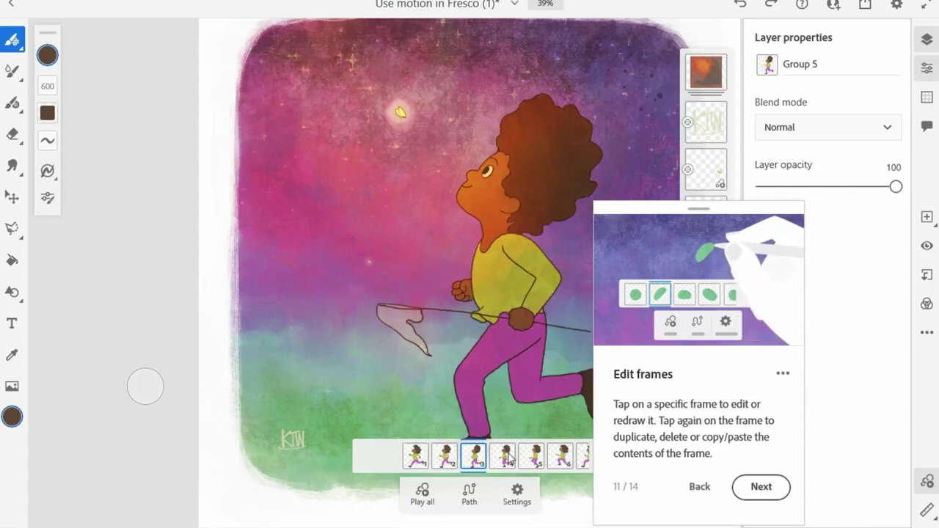
pyautogui.click(509, 458)
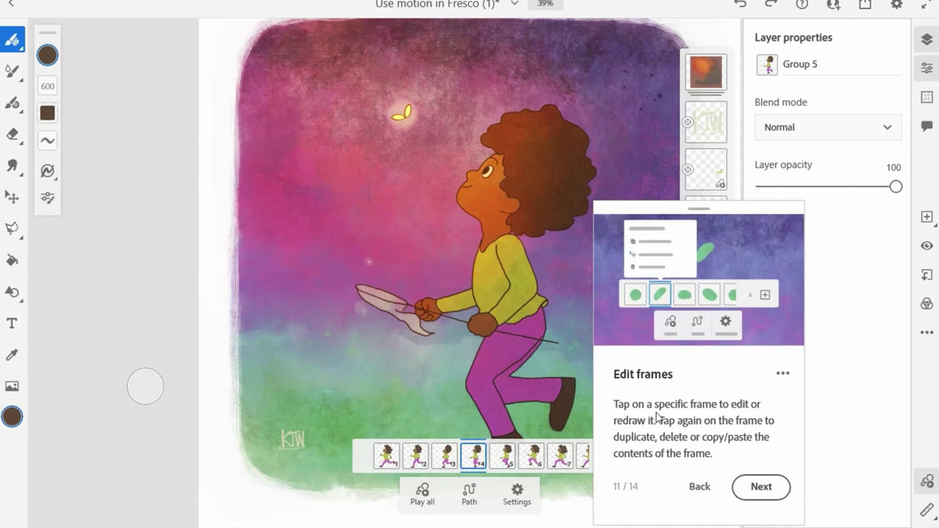
# Advance the tour past Play to view to Adjust settings, and turn on onion skin with 3 frames in the motion settings.
pyautogui.click(761, 486)
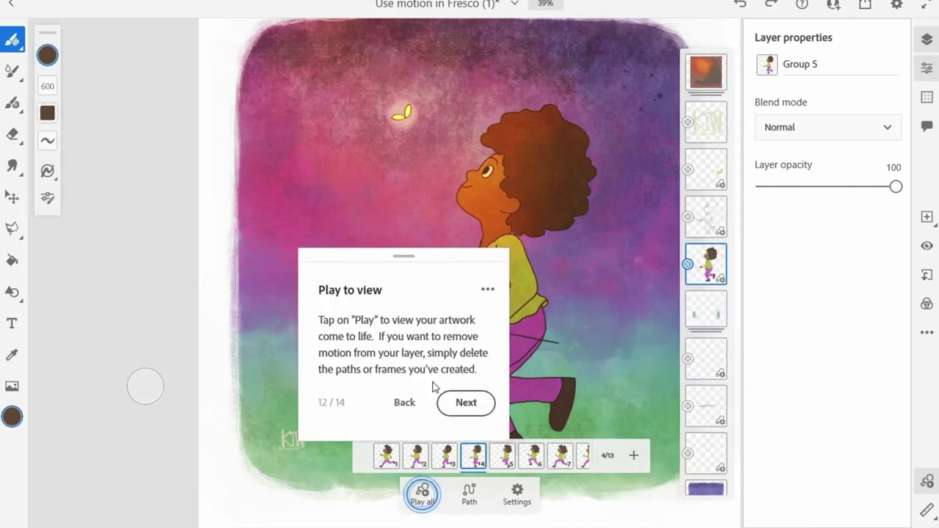
pyautogui.click(479, 403)
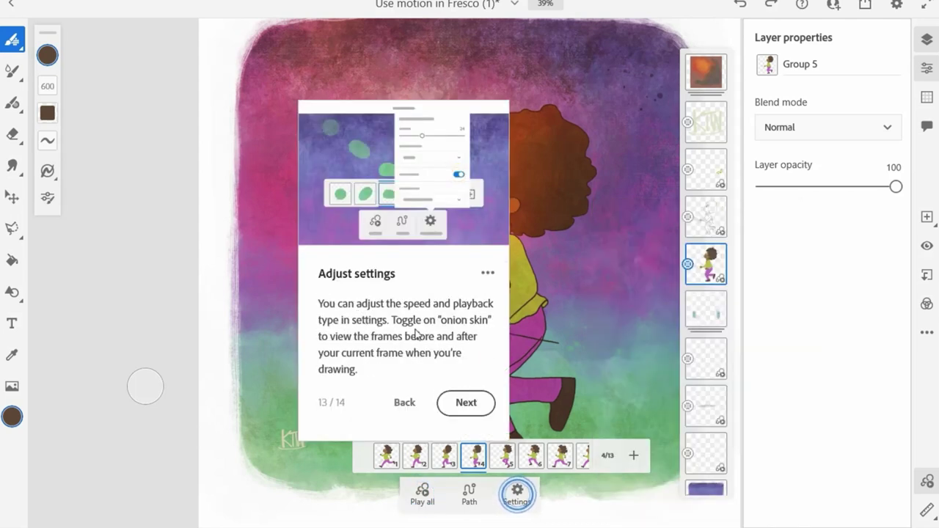
pyautogui.click(517, 495)
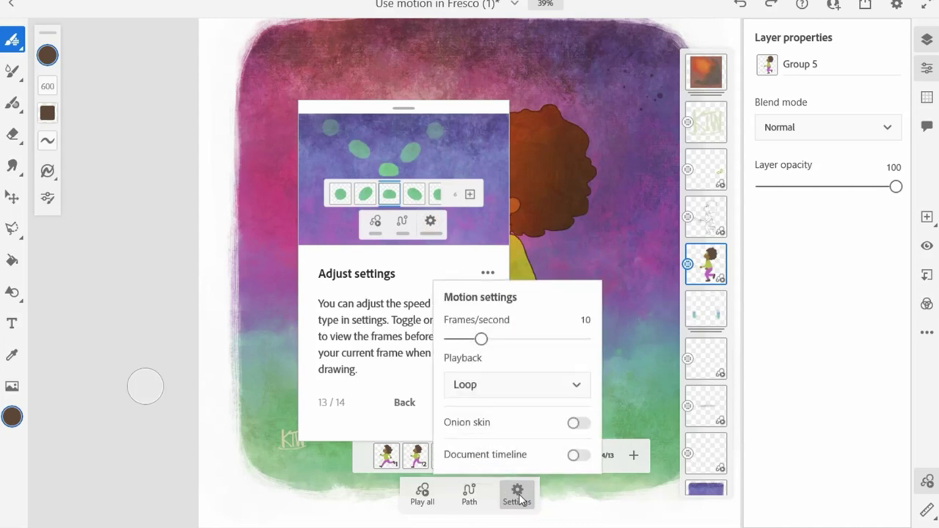
pyautogui.click(579, 425)
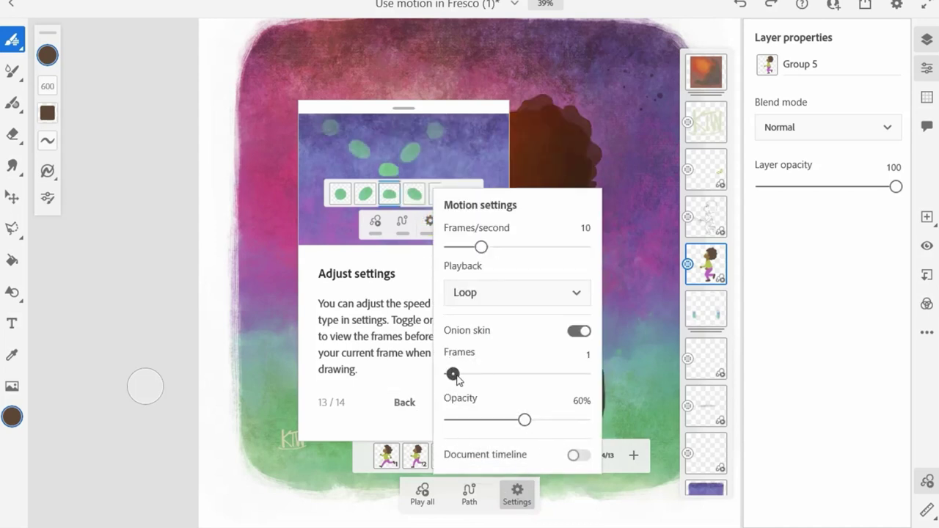
pyautogui.moveTo(468, 375); pyautogui.dragTo(478, 377)
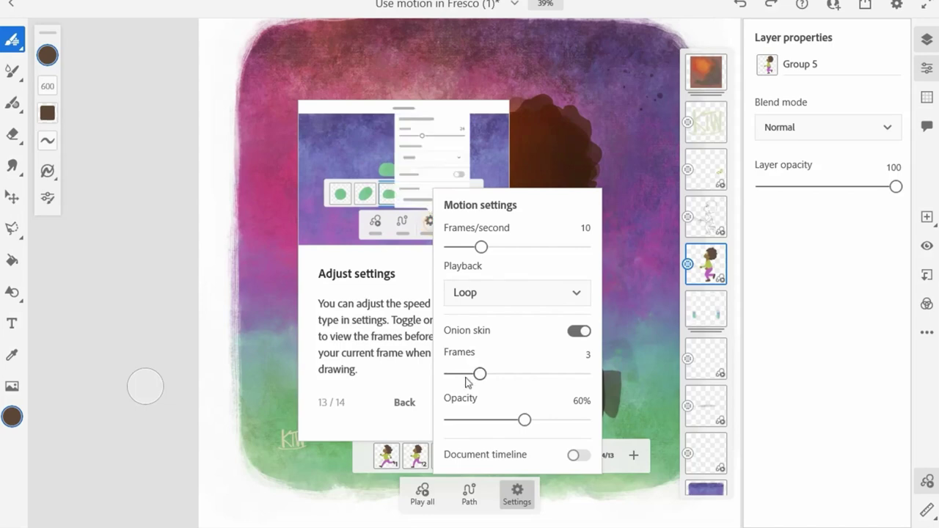
pyautogui.click(518, 493)
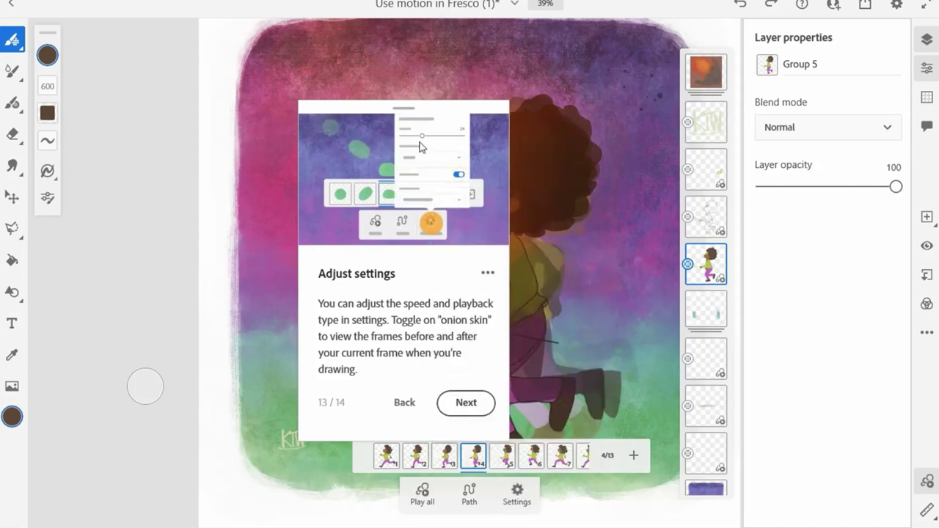
# Preview all the motion briefly with onion skin on, and advance the tour past Adjust settings.
pyautogui.click(425, 496)
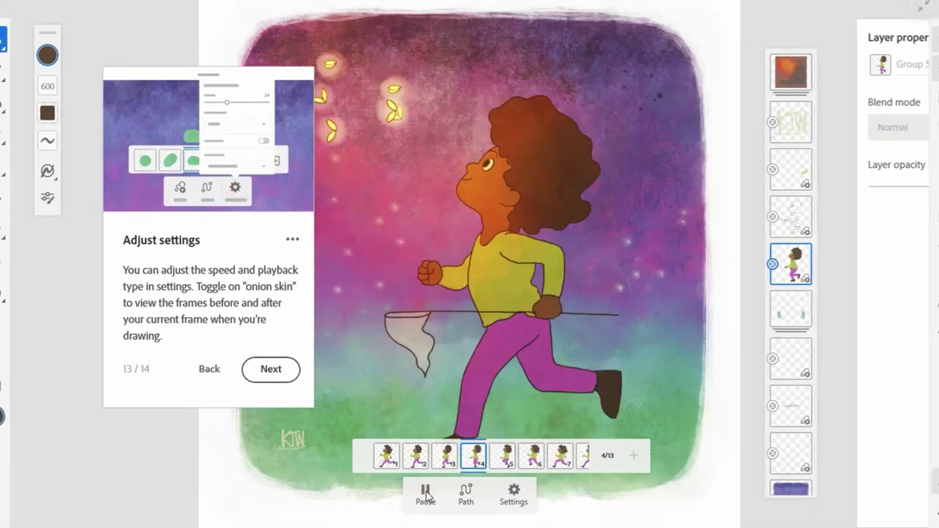
pyautogui.click(426, 496)
pyautogui.click(518, 494)
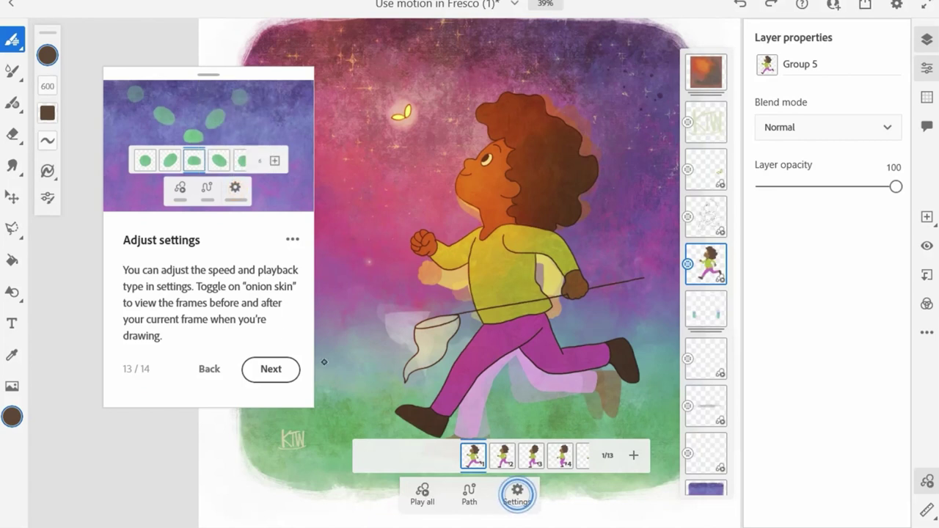
pyautogui.click(271, 369)
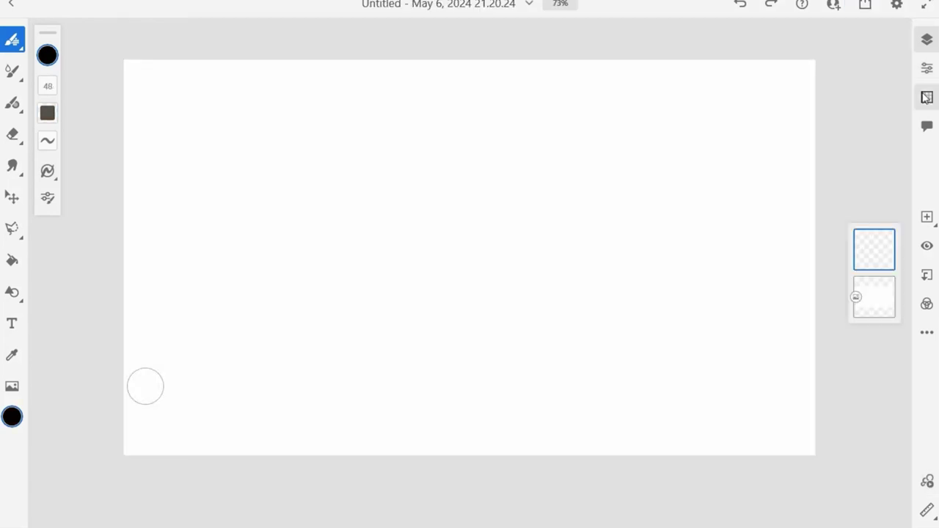
# Turn on a 2 Point perspective grid in the blank document and draw a thick black line along its horizon.
pyautogui.click(927, 98)
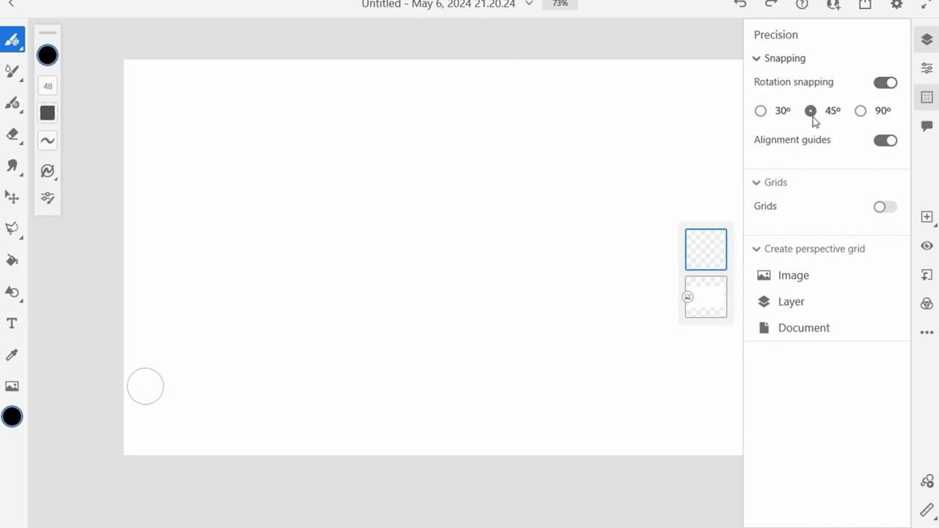
pyautogui.click(885, 208)
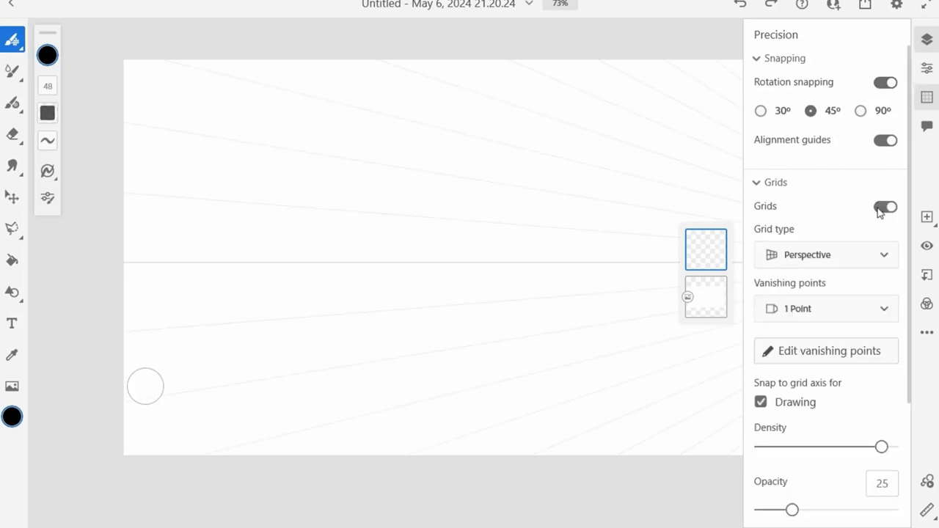
pyautogui.click(884, 257)
pyautogui.click(882, 257)
pyautogui.click(870, 312)
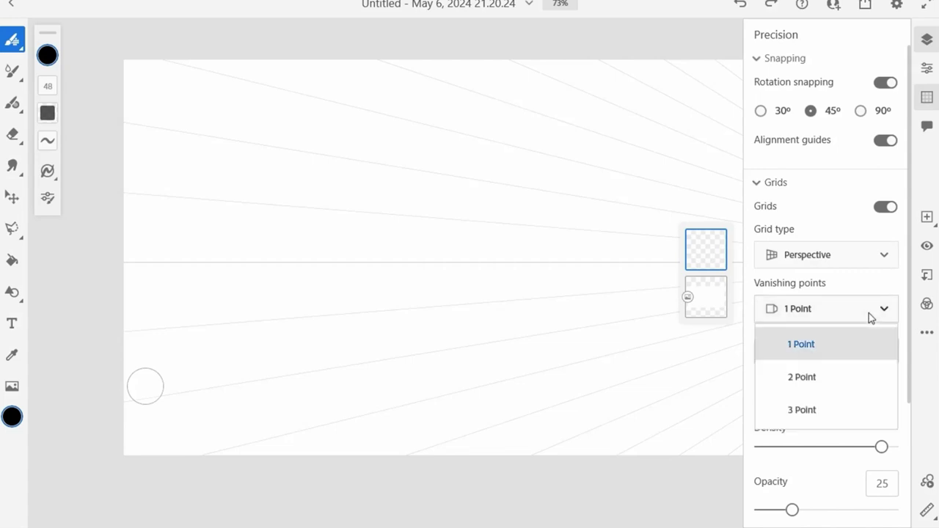
pyautogui.click(792, 378)
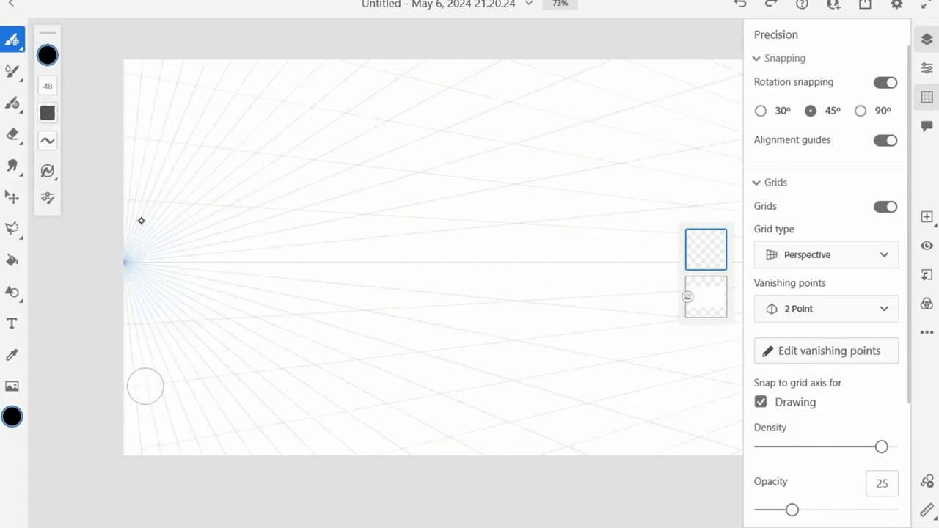
pyautogui.moveTo(128, 266)
pyautogui.mouseDown()
pyautogui.moveTo(262, 295)
pyautogui.moveTo(304, 343)
pyautogui.moveTo(676, 313)
pyautogui.moveTo(527, 296)
pyautogui.moveTo(203, 306)
pyautogui.moveTo(130, 286)
pyautogui.mouseUp()
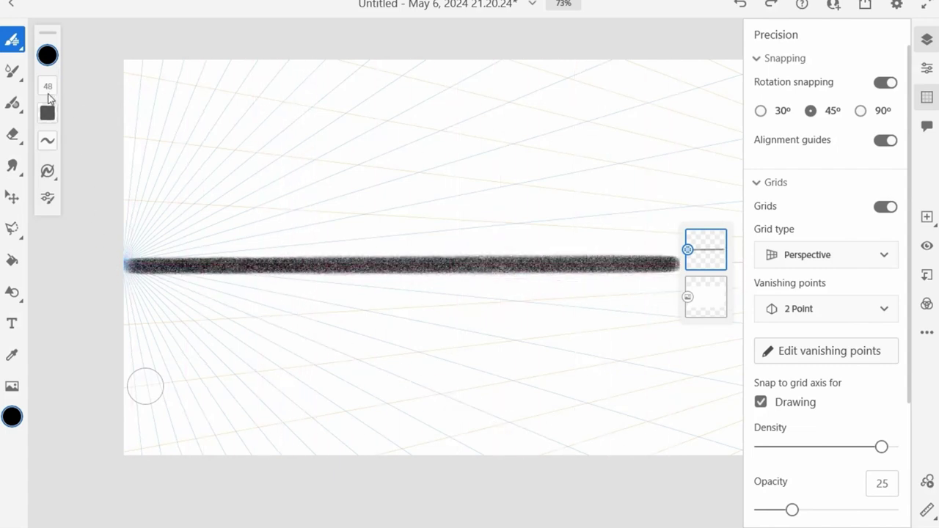
# Set the brush size to 2 and draw a thin vertical line and three lines converging on the left vanishing point.
pyautogui.click(48, 94)
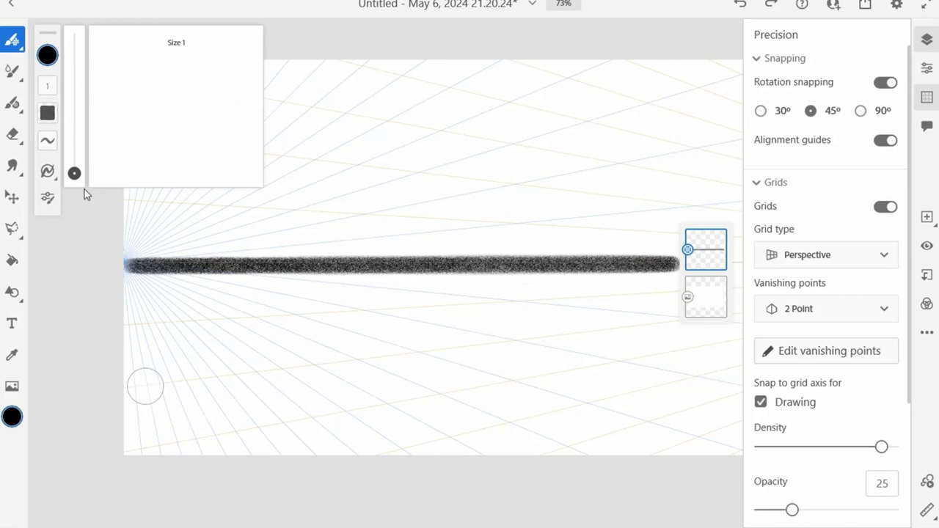
pyautogui.moveTo(74, 174); pyautogui.dragTo(74, 155)
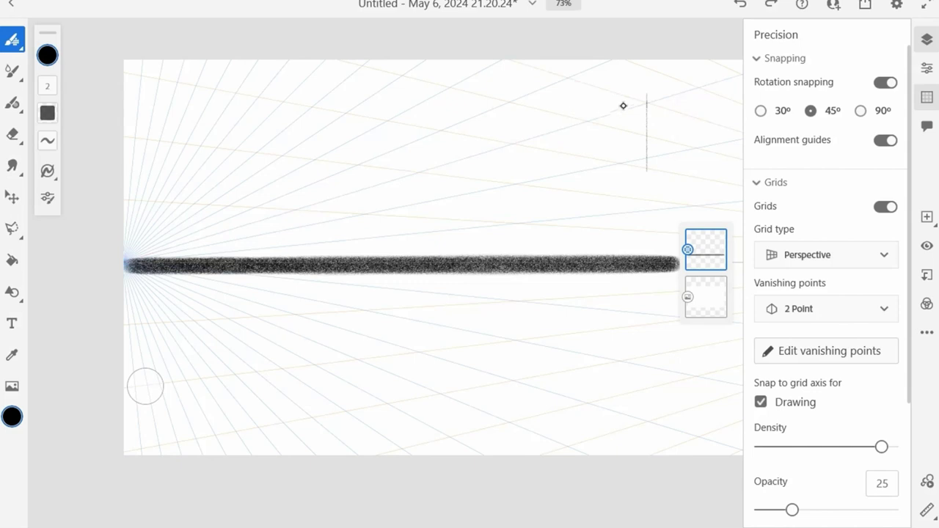
pyautogui.moveTo(634, 106); pyautogui.dragTo(125, 311)
pyautogui.moveTo(601, 170); pyautogui.dragTo(227, 283)
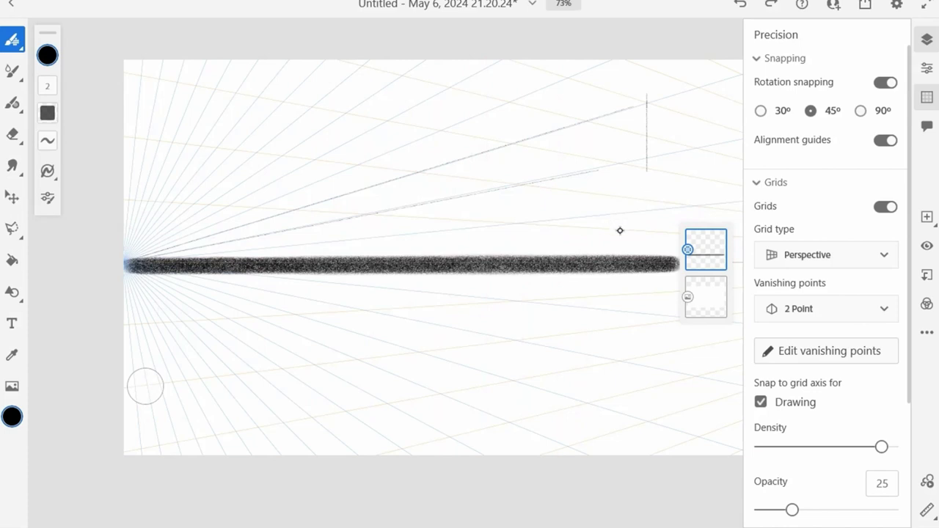
pyautogui.moveTo(620, 231)
pyautogui.mouseDown()
pyautogui.moveTo(388, 279)
pyautogui.moveTo(237, 289)
pyautogui.moveTo(143, 280)
pyautogui.mouseUp()
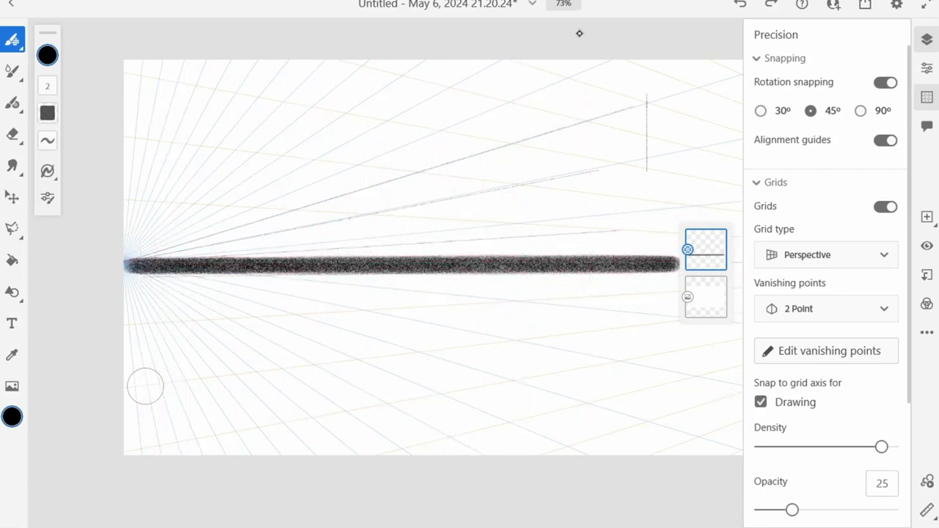
# Edit the perspective grid by moving its left vanishing point to the middle of the canvas, and accept the edit.
pyautogui.click(801, 351)
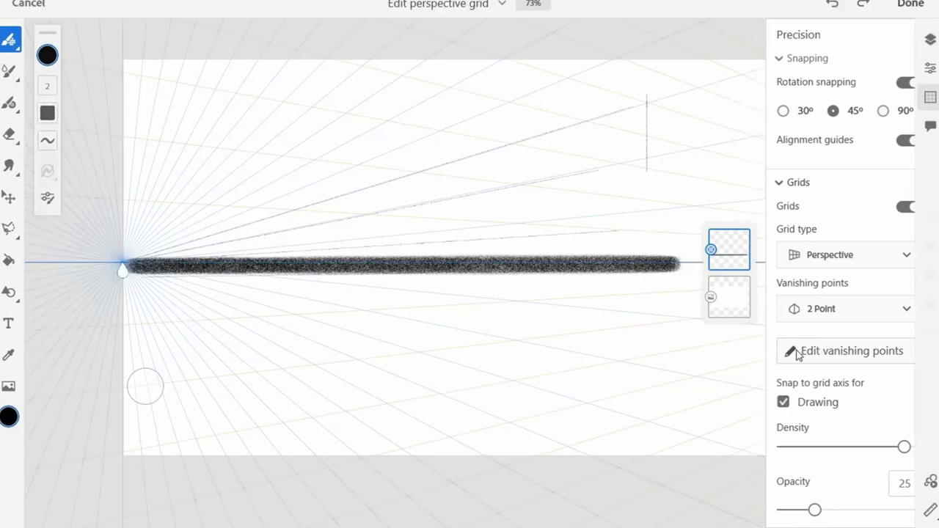
pyautogui.moveTo(125, 270)
pyautogui.mouseDown()
pyautogui.moveTo(363, 266)
pyautogui.moveTo(455, 300)
pyautogui.moveTo(469, 143)
pyautogui.moveTo(592, 208)
pyautogui.moveTo(616, 237)
pyautogui.moveTo(524, 285)
pyautogui.moveTo(454, 295)
pyautogui.mouseUp()
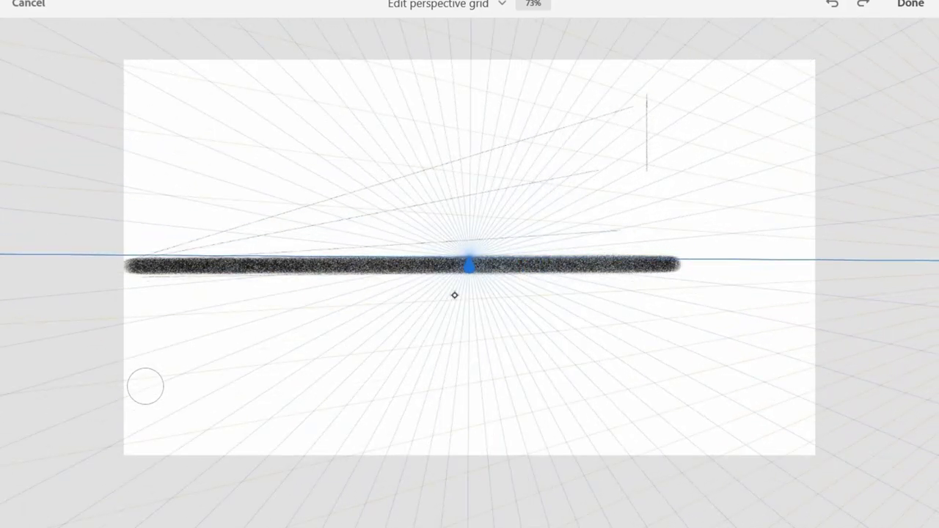
pyautogui.click(910, 6)
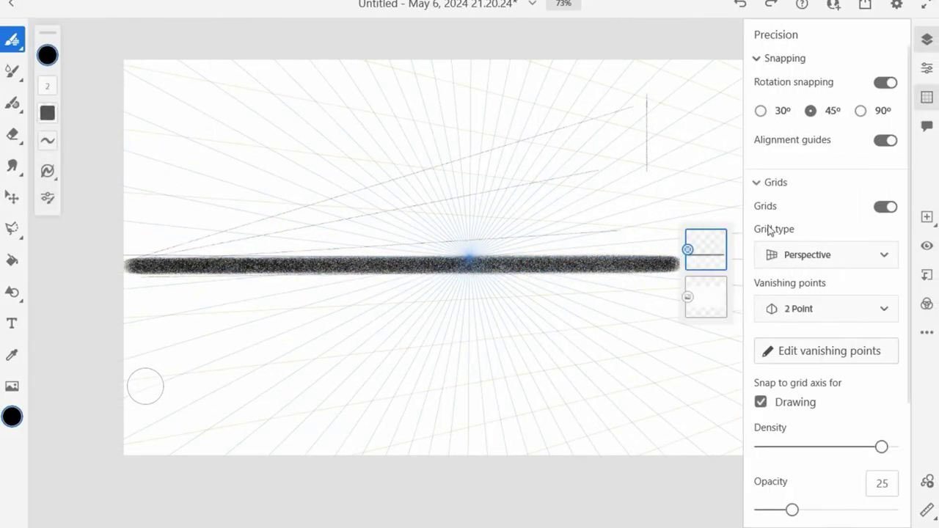
# Switch the perspective grid to 3 Point and look over its remaining snapping, density, opacity and color settings.
pyautogui.click(838, 319)
pyautogui.click(807, 417)
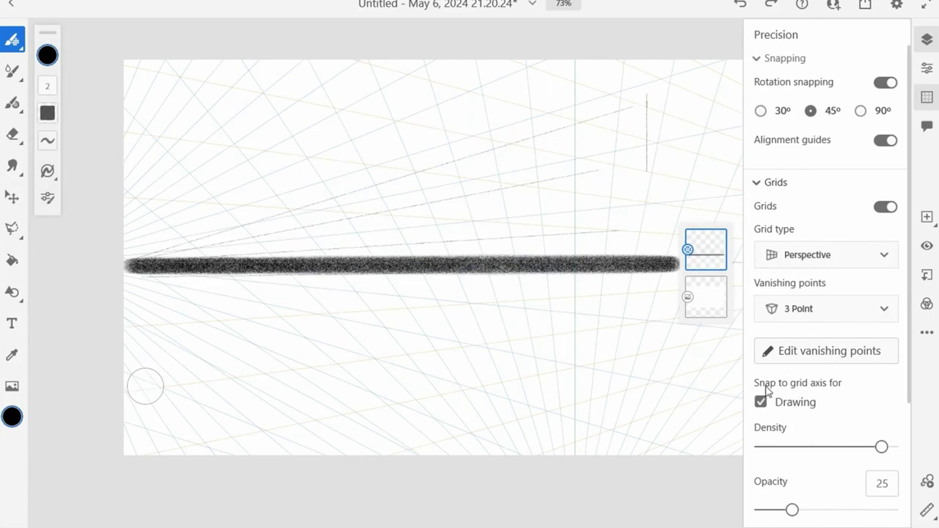
pyautogui.scroll(-3, 843, 418)
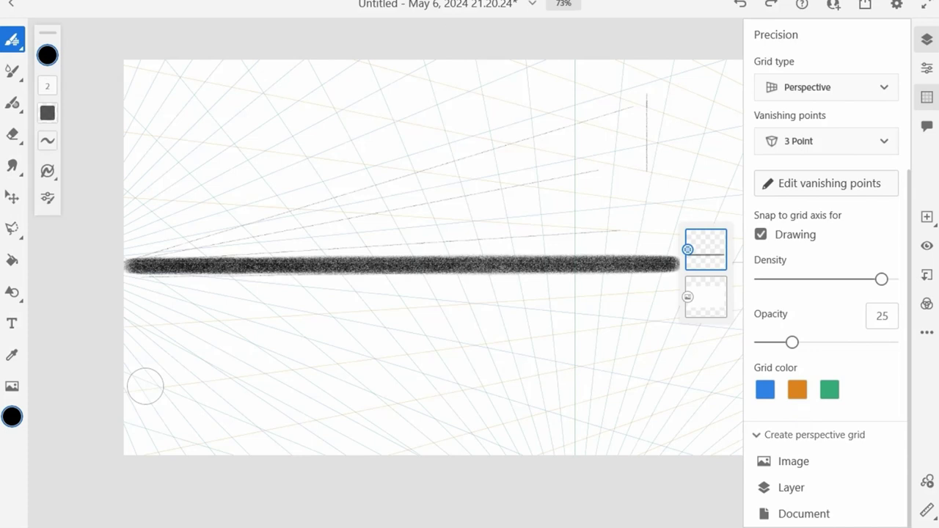
# Undo the thin vertical line and the thin converging lines, keeping the thick horizon line.
pyautogui.click(739, 5)
pyautogui.click(740, 5)
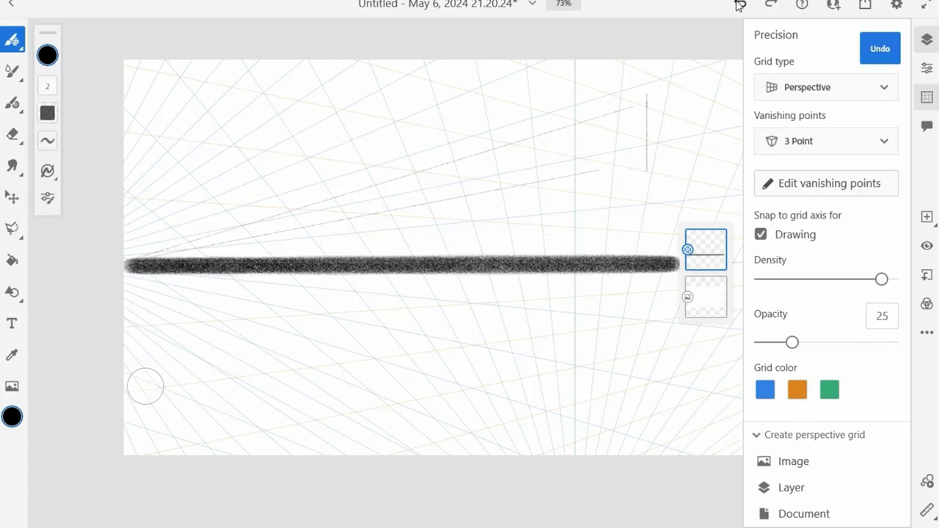
pyautogui.click(740, 5)
pyautogui.click(740, 5)
pyautogui.click(740, 4)
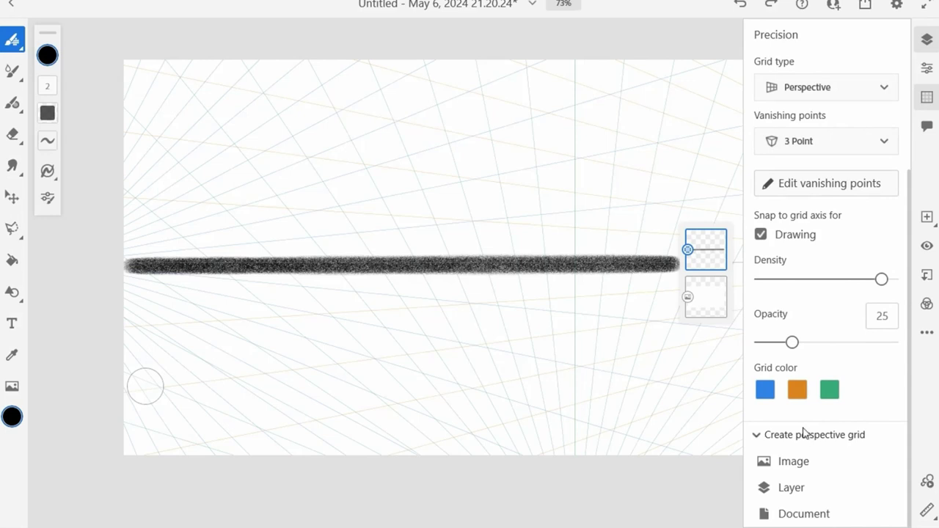
# Turn off the grid and collapse the Grids settings.
pyautogui.scroll(3, 809, 414)
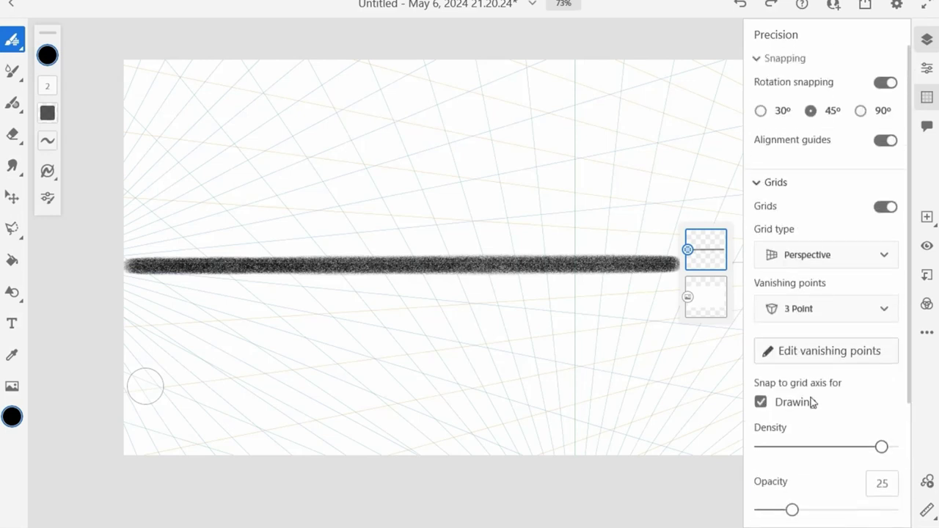
pyautogui.click(882, 207)
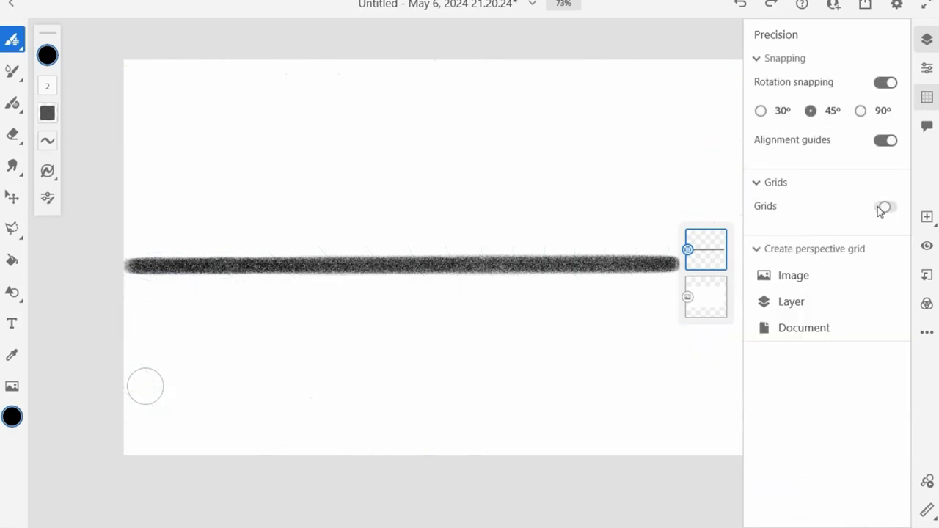
pyautogui.click(758, 184)
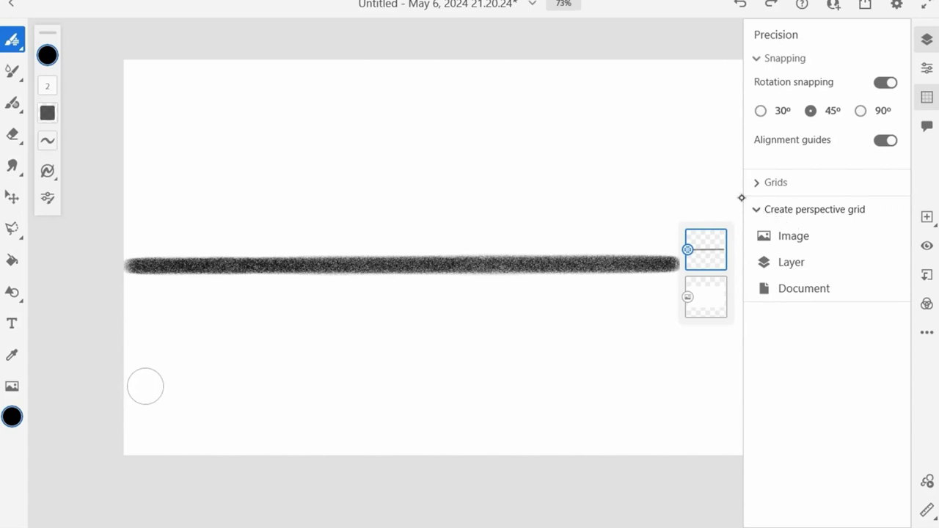
# Erase the whole thick horizon line from the drawing layer and return to the pixel brush.
pyautogui.click(13, 134)
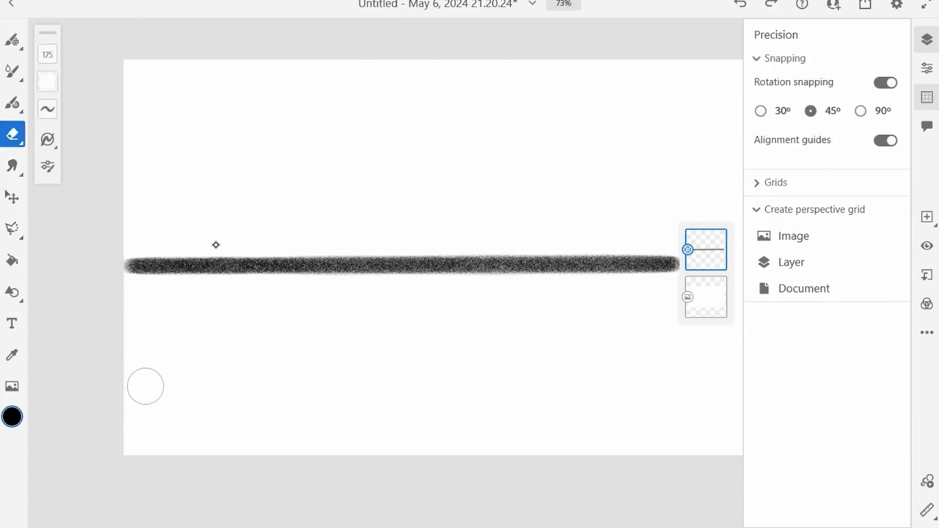
pyautogui.moveTo(248, 261)
pyautogui.mouseDown()
pyautogui.moveTo(349, 281)
pyautogui.moveTo(259, 270)
pyautogui.moveTo(137, 277)
pyautogui.moveTo(561, 263)
pyautogui.moveTo(664, 265)
pyautogui.mouseUp()
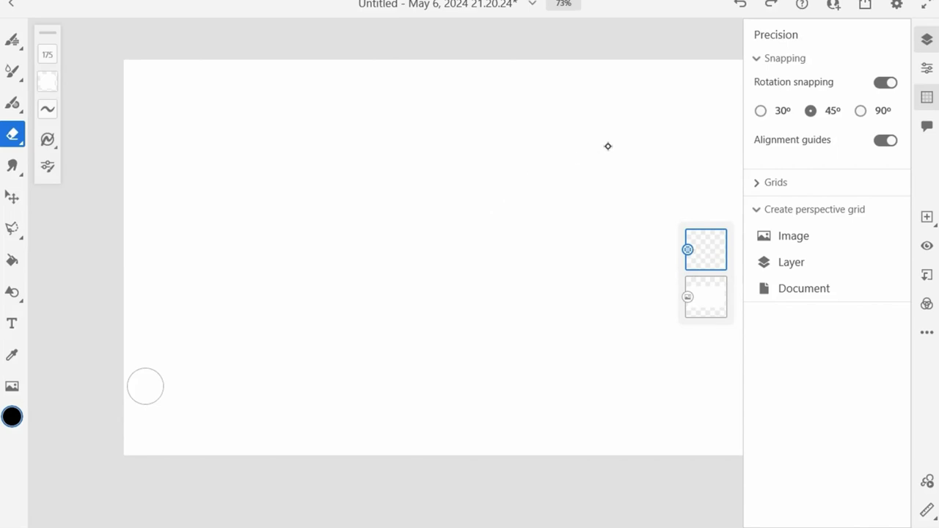
pyautogui.click(12, 39)
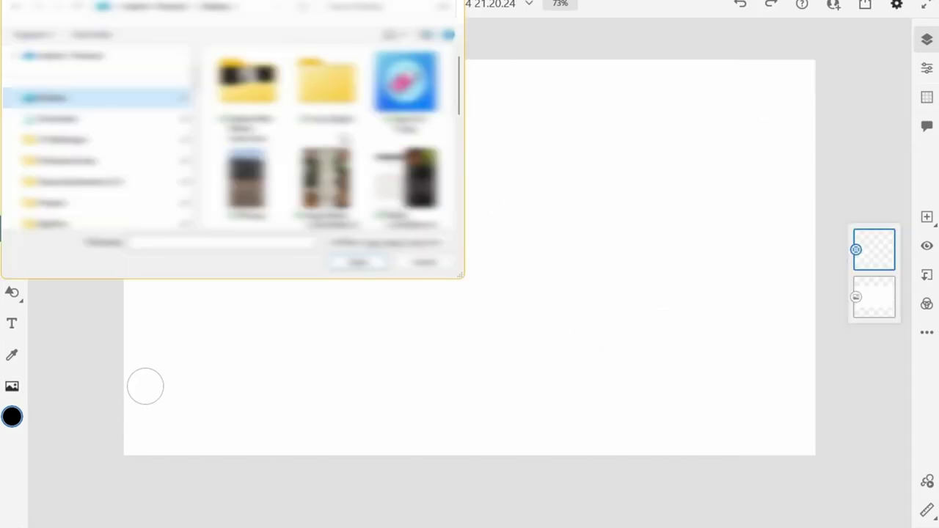
# Browse the folders for an image to place, check the supported image file types, and close the file browser without importing.
pyautogui.doubleClick(247, 81)
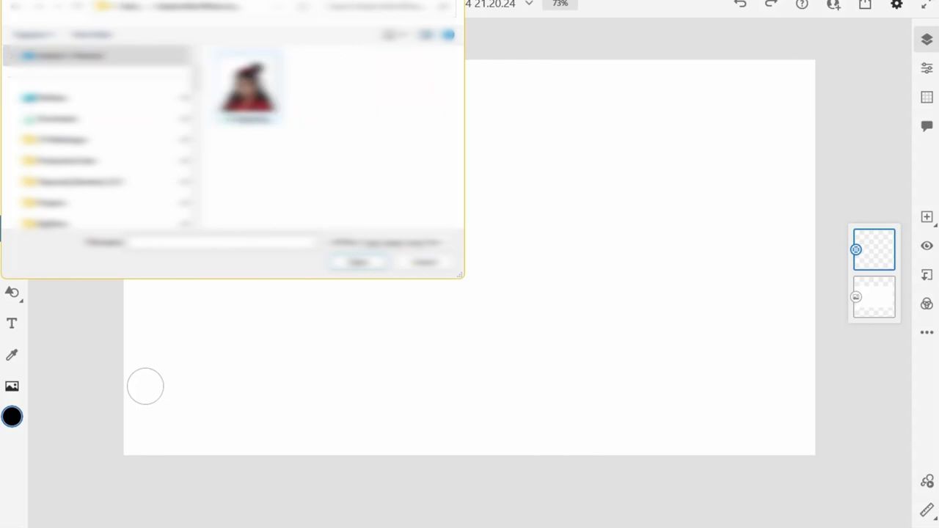
pyautogui.scroll(-5, 113, 110)
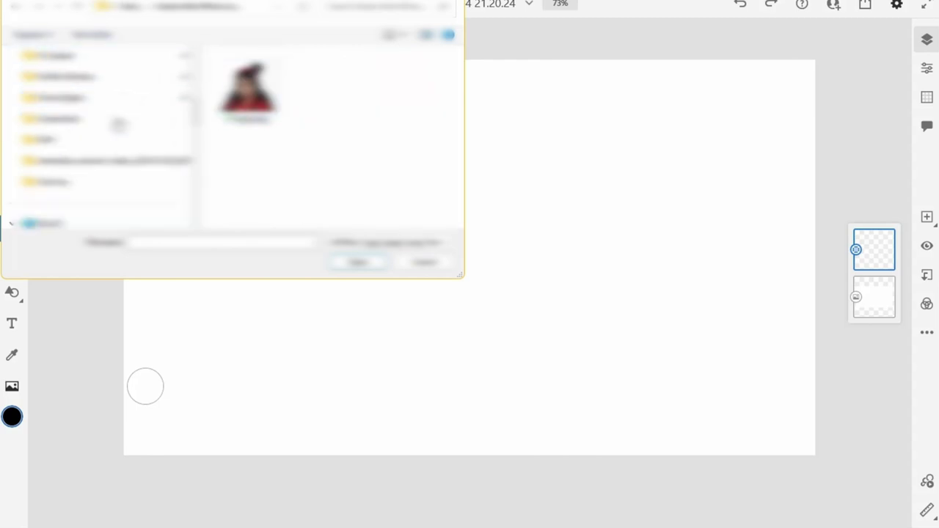
pyautogui.scroll(-3, 117, 124)
pyautogui.click(114, 122)
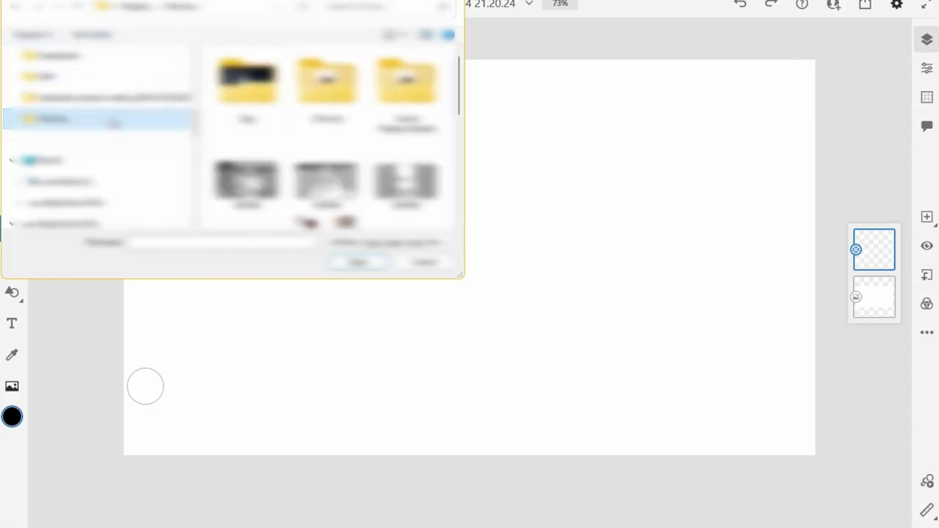
pyautogui.scroll(-3, 351, 138)
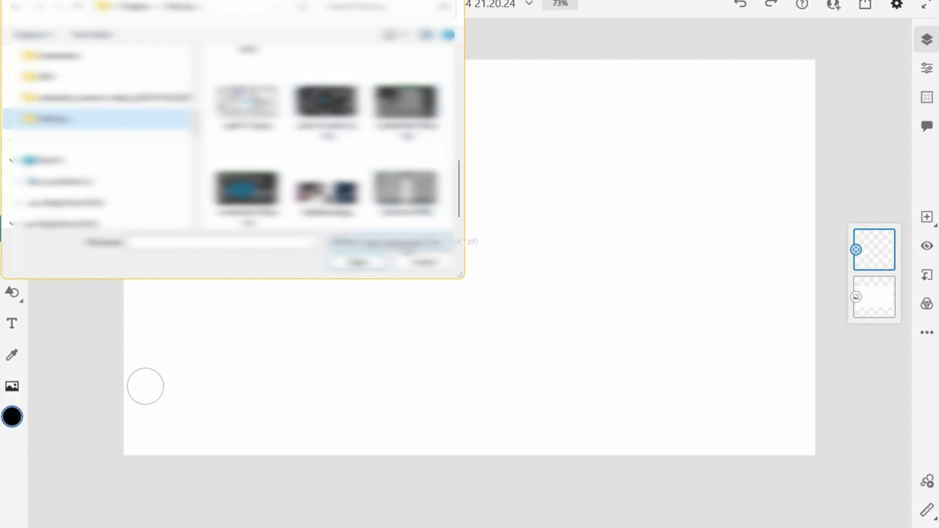
pyautogui.click(408, 244)
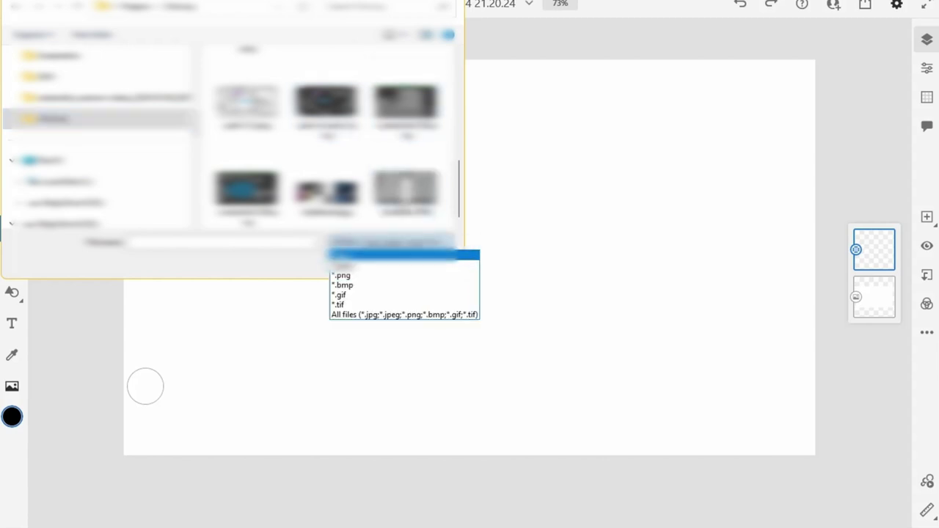
pyautogui.click(404, 254)
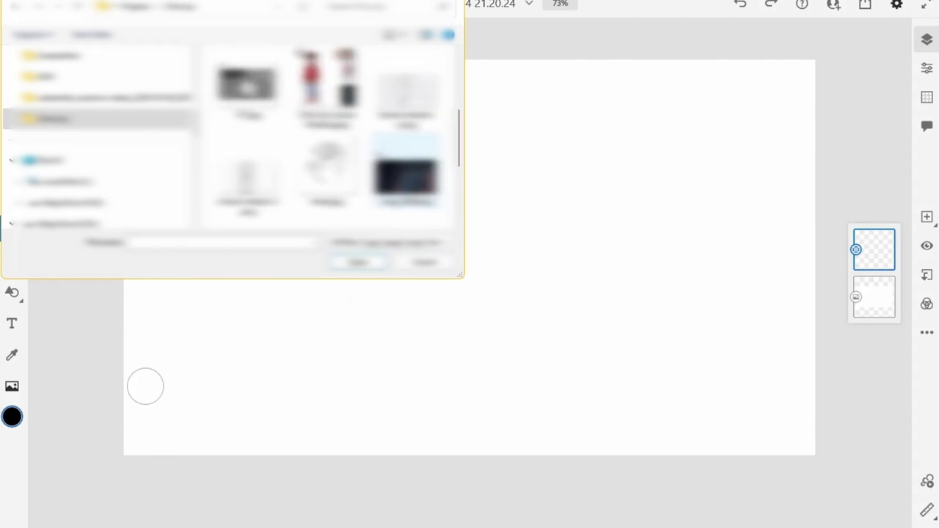
pyautogui.click(422, 261)
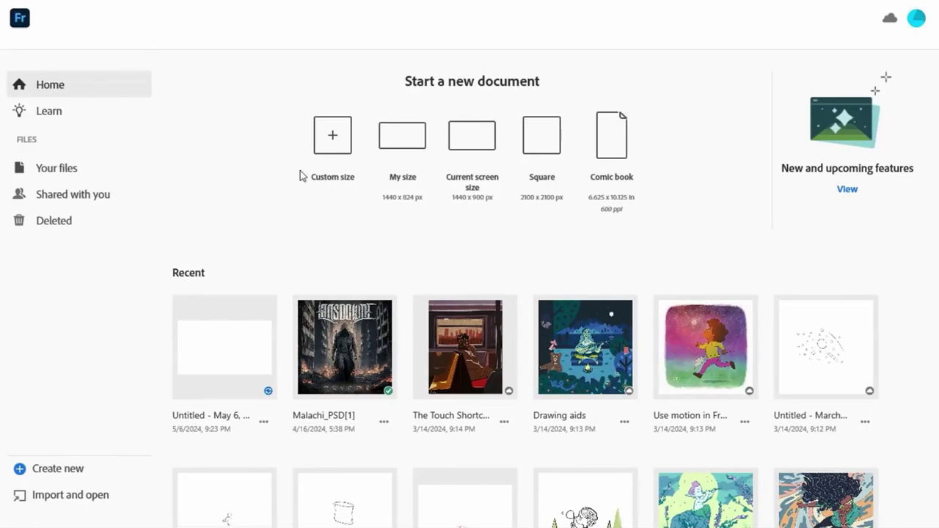
# Look over the recent documents and check which file types can be imported and opened, without opening a file.
pyautogui.scroll(-5, 358, 265)
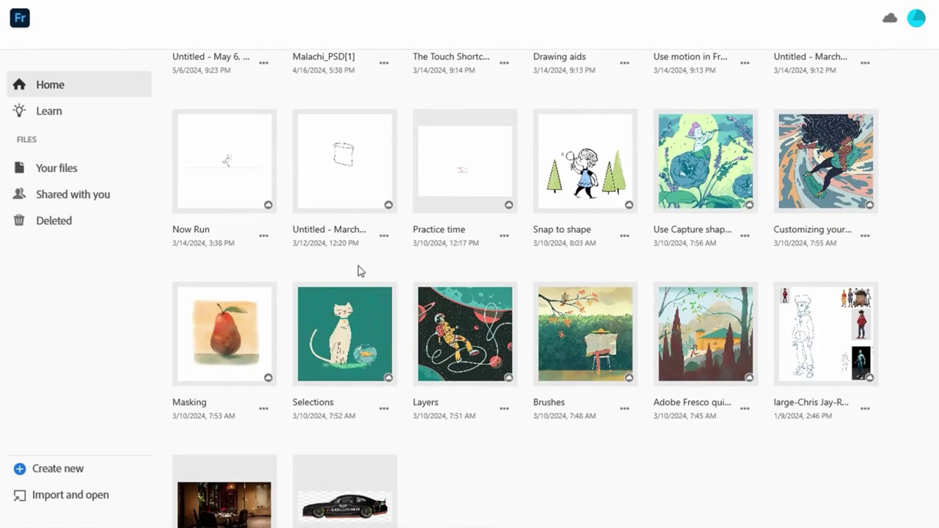
pyautogui.scroll(5, 355, 266)
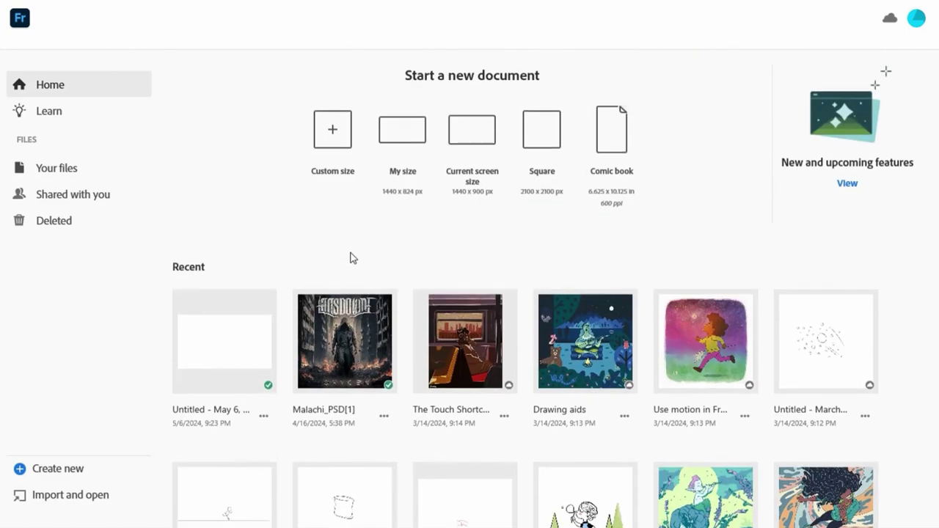
pyautogui.click(83, 496)
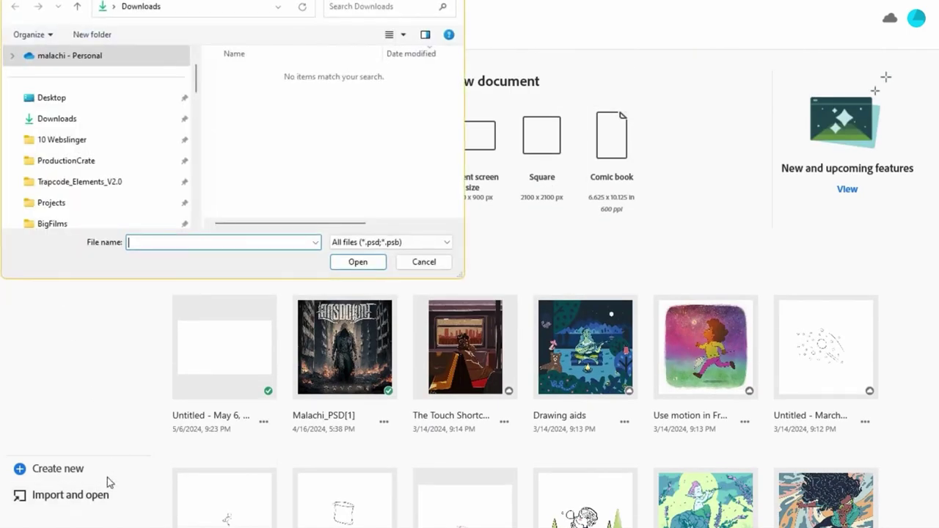
pyautogui.click(376, 243)
pyautogui.click(375, 244)
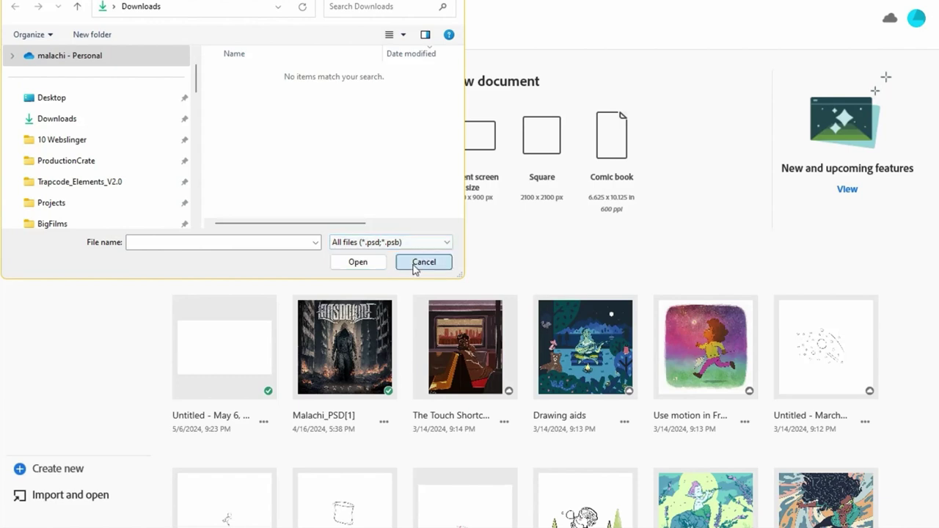
pyautogui.click(420, 264)
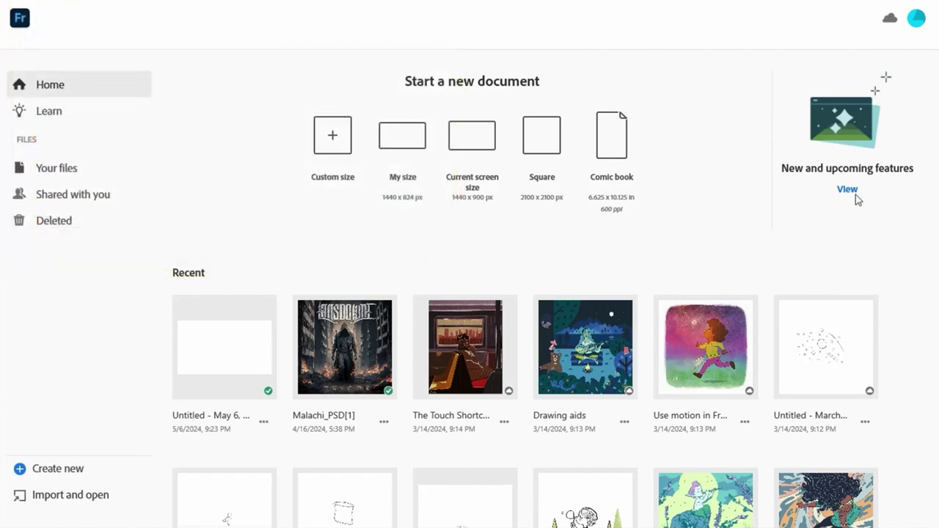
# Read the new and upcoming features from the MP4 loop count to What's coming, and close the overview.
pyautogui.click(848, 190)
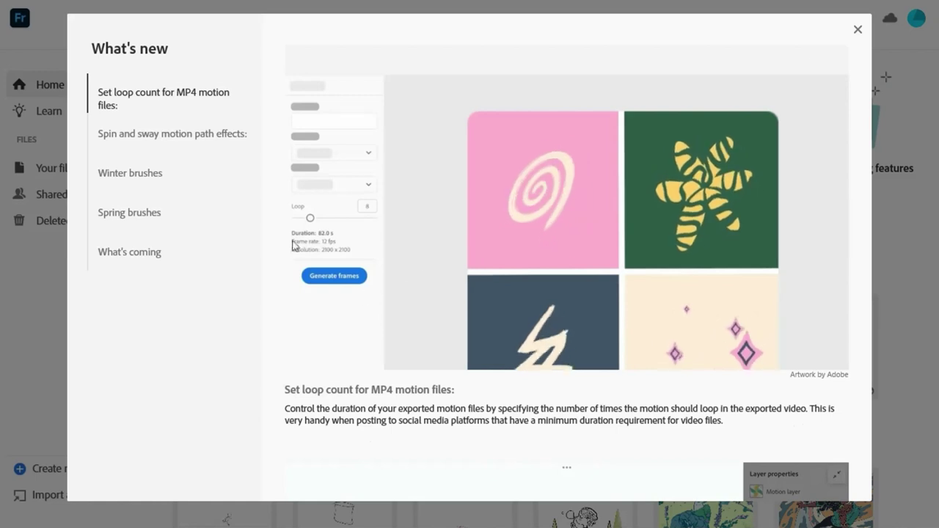
pyautogui.click(169, 138)
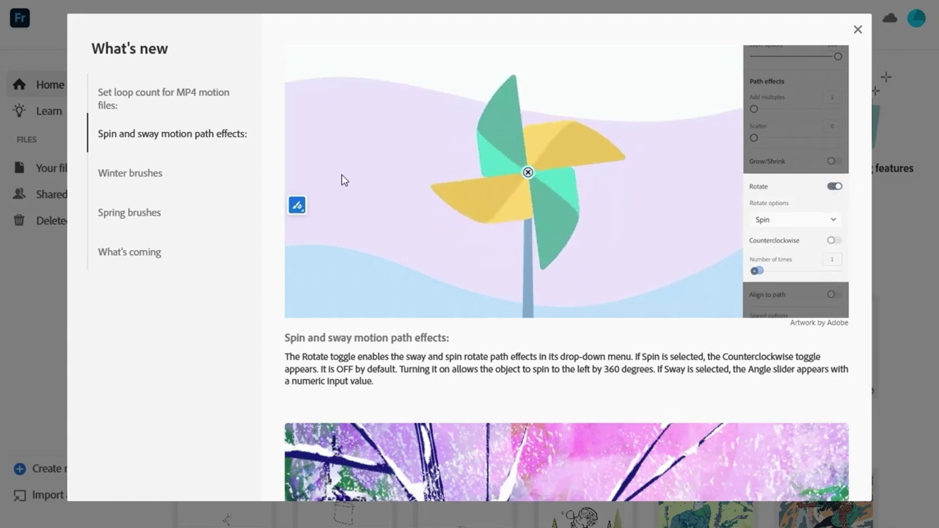
pyautogui.scroll(-4, 348, 180)
pyautogui.scroll(-3, 354, 188)
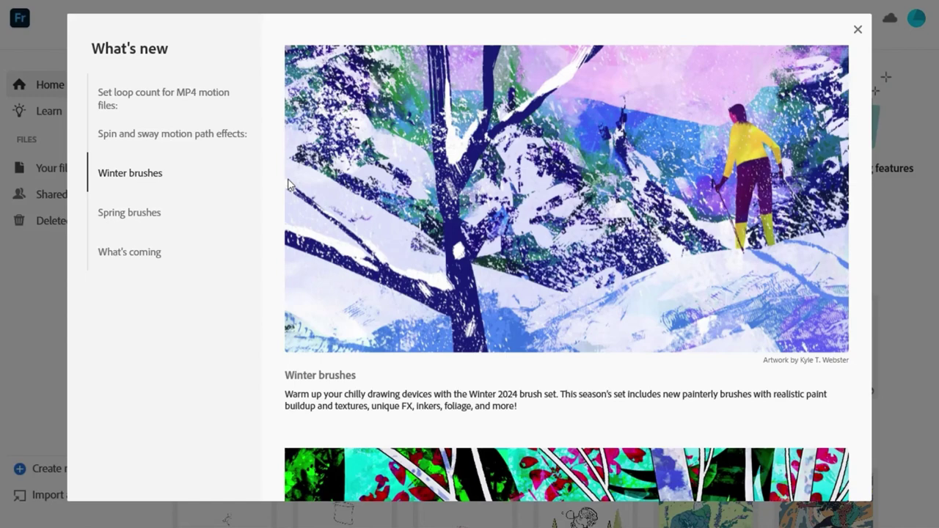
pyautogui.scroll(-2, 289, 185)
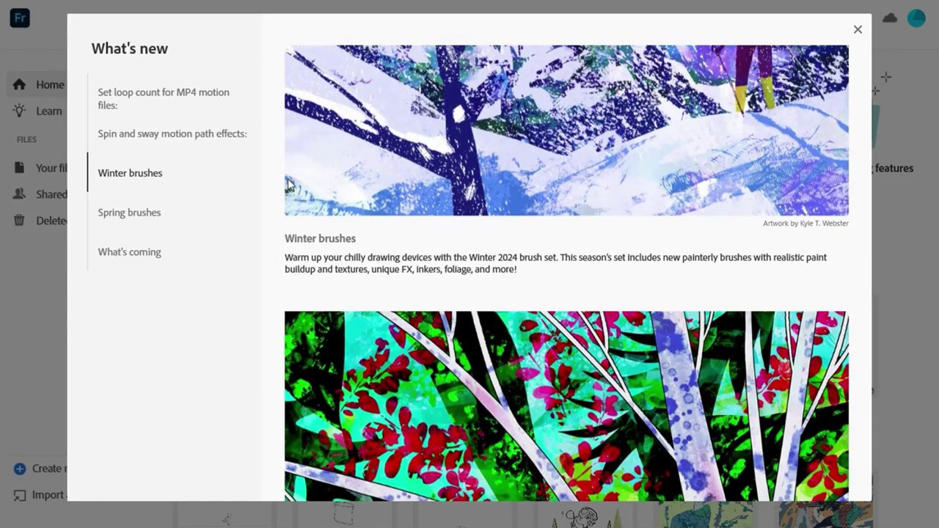
pyautogui.scroll(-4, 289, 185)
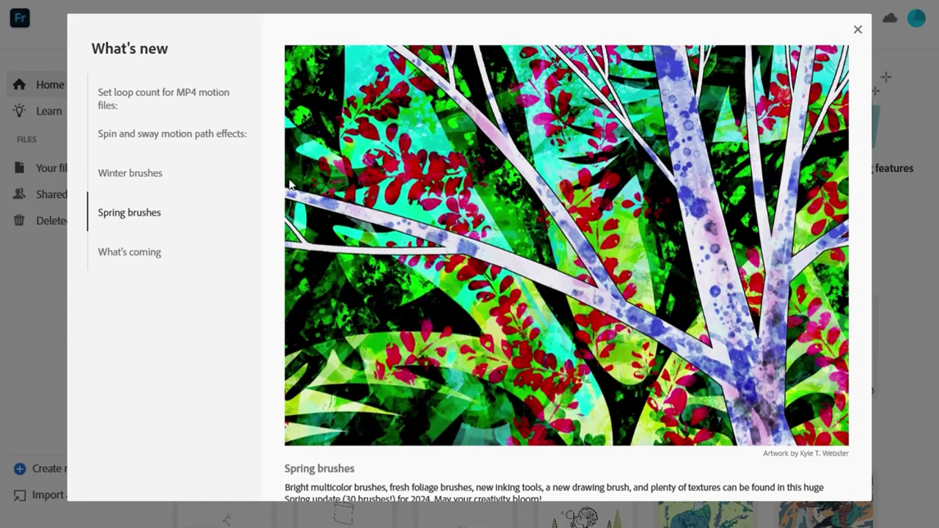
pyautogui.scroll(-7, 290, 185)
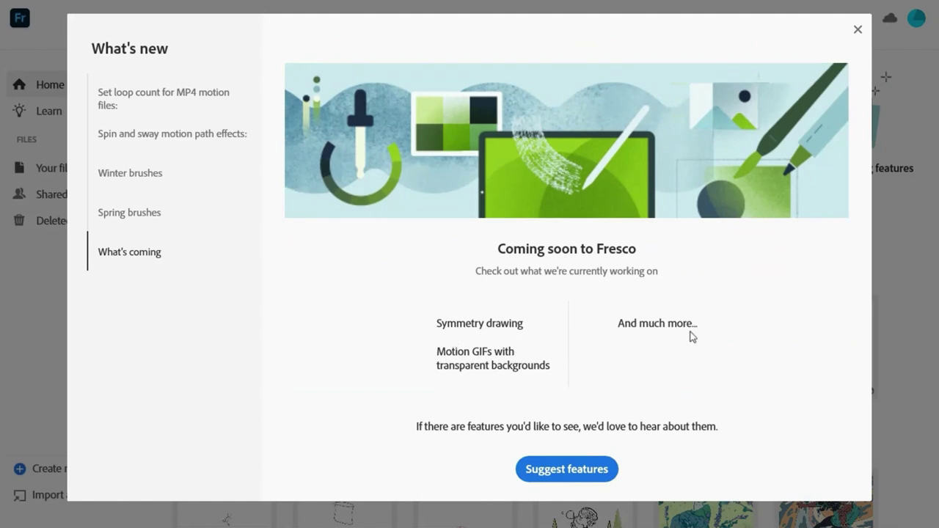
pyautogui.press('Escape')
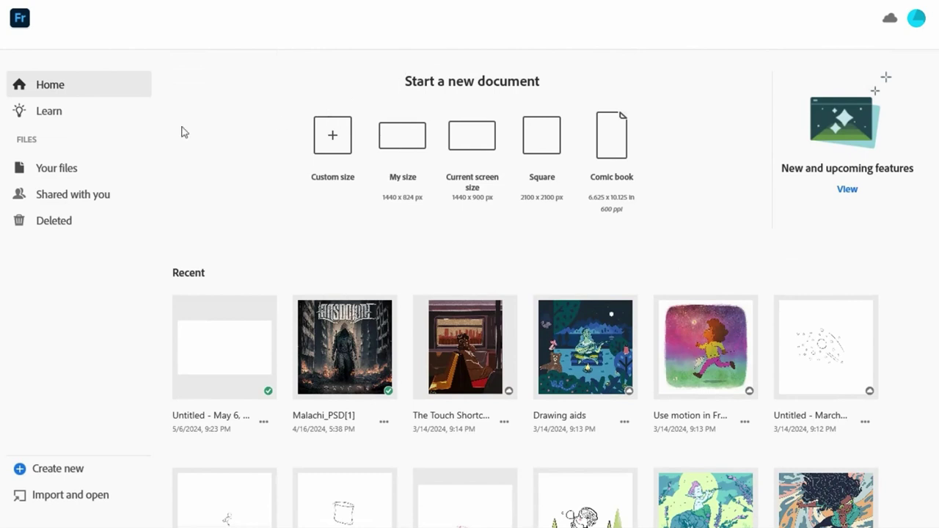
# View the deleted files and the documents shared with you, and return to the home screen.
pyautogui.click(51, 220)
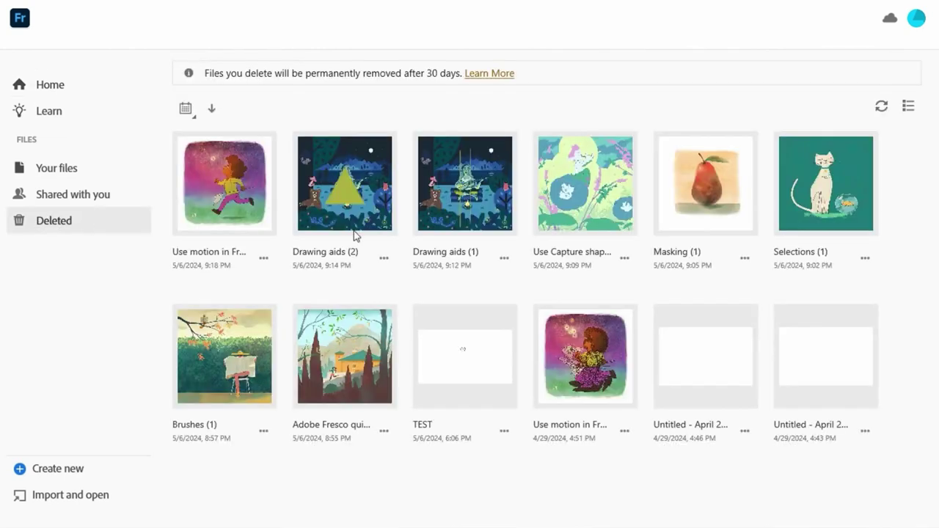
pyautogui.click(81, 200)
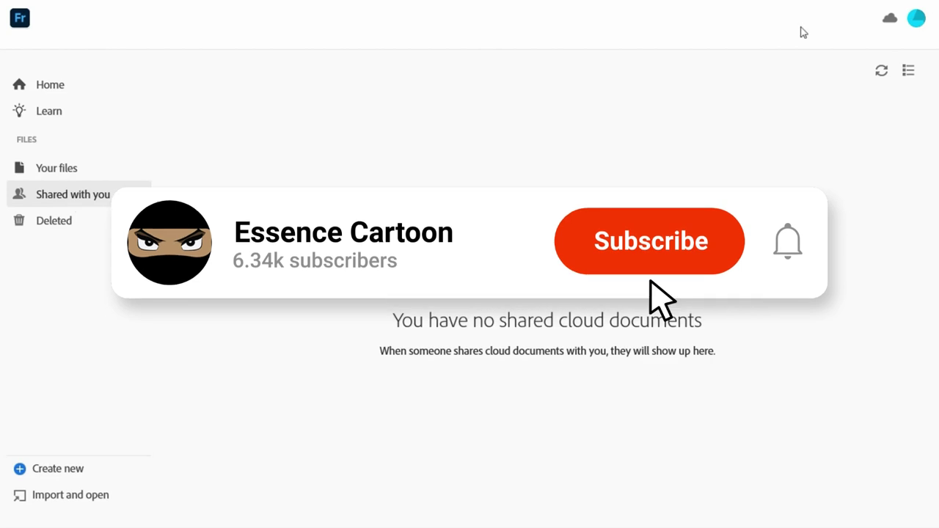
pyautogui.click(51, 85)
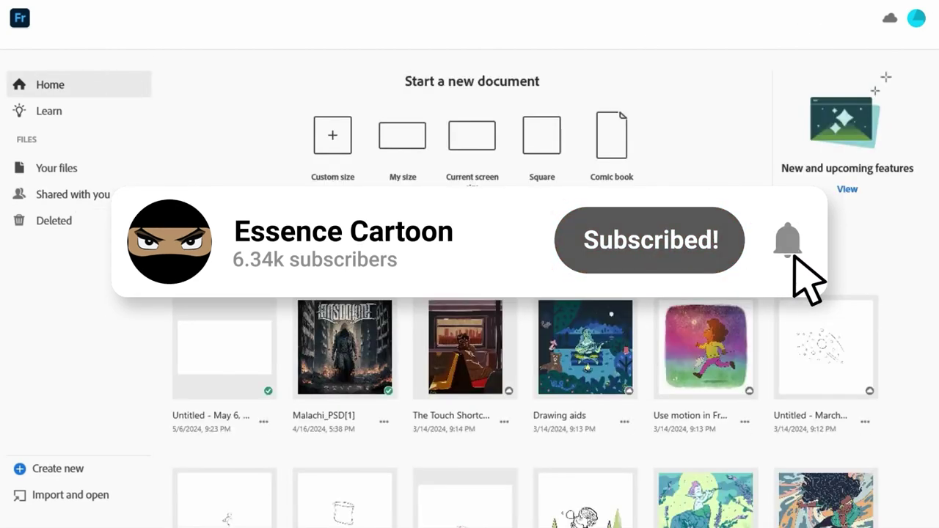